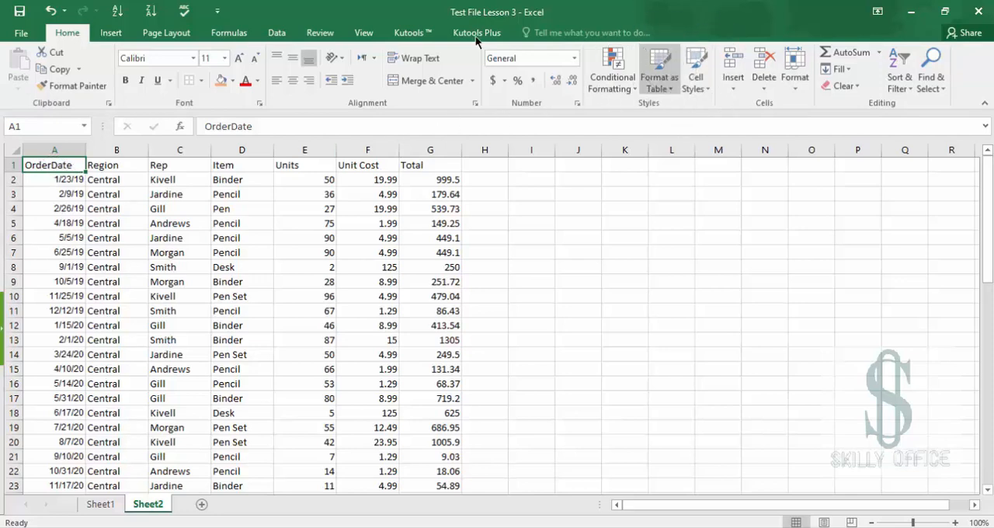
Format the data range A1:G44 as a table with a medium orange style, keeping the headers
{"action": "left_click", "coordinate": [668, 77]}
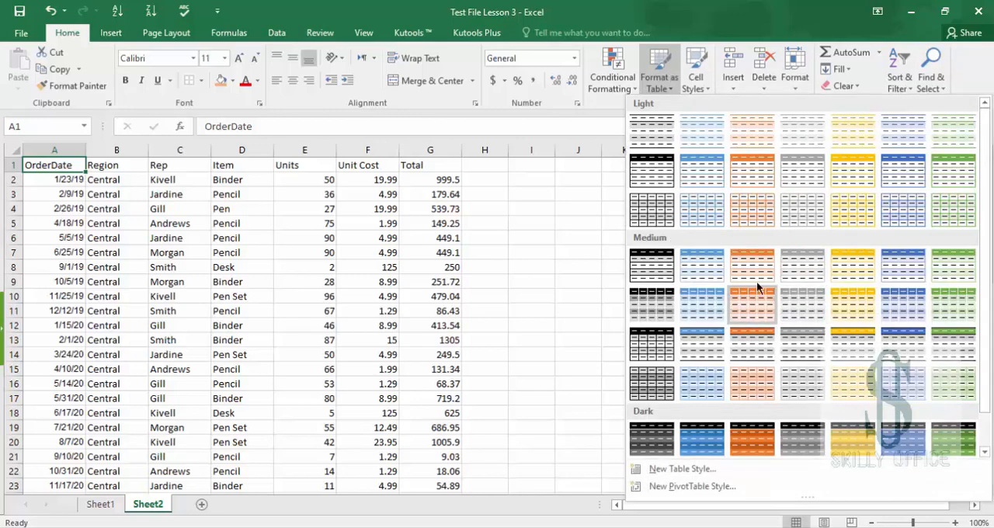
{"action": "left_click", "coordinate": [752, 218]}
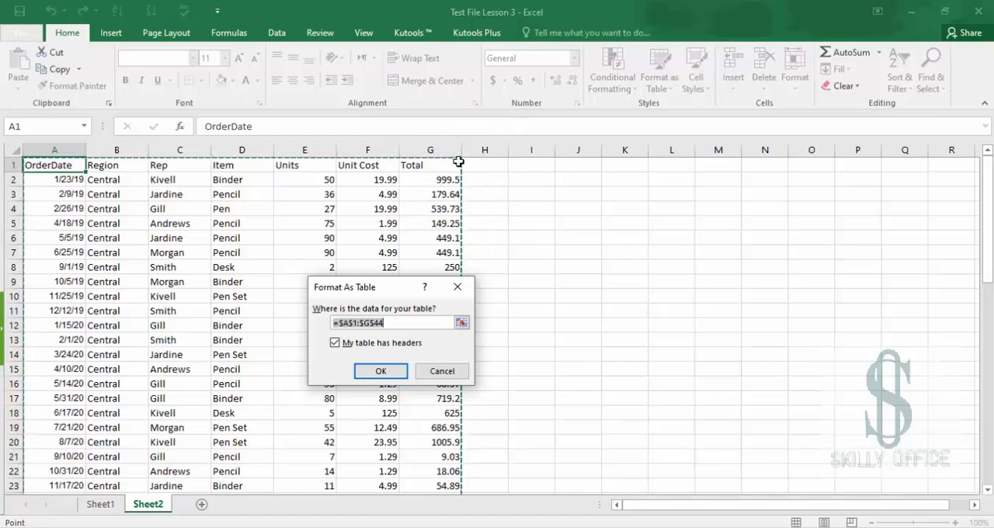
{"action": "left_click", "coordinate": [378, 374]}
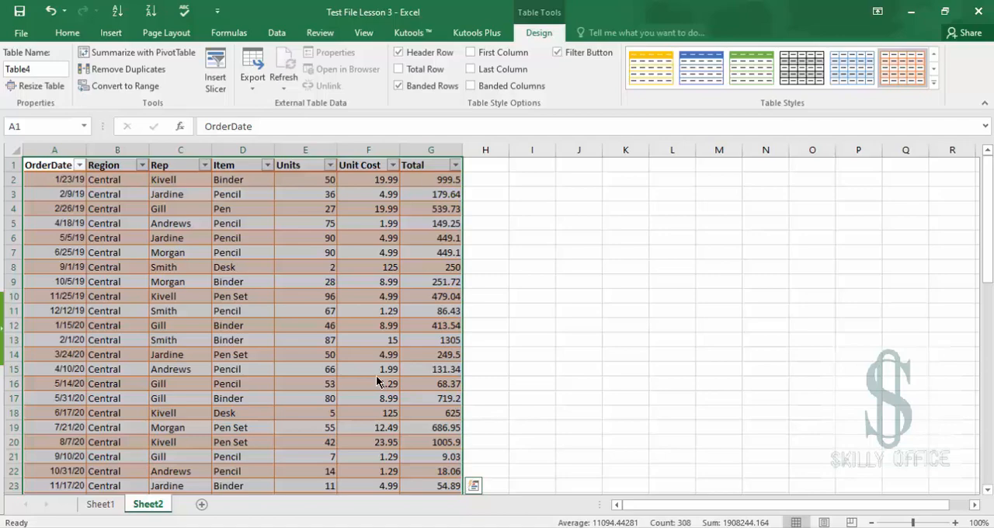
Select a cell in the table, return to the Home tab and scroll down the sheet to view the table's end
{"action": "left_click", "coordinate": [334, 280]}
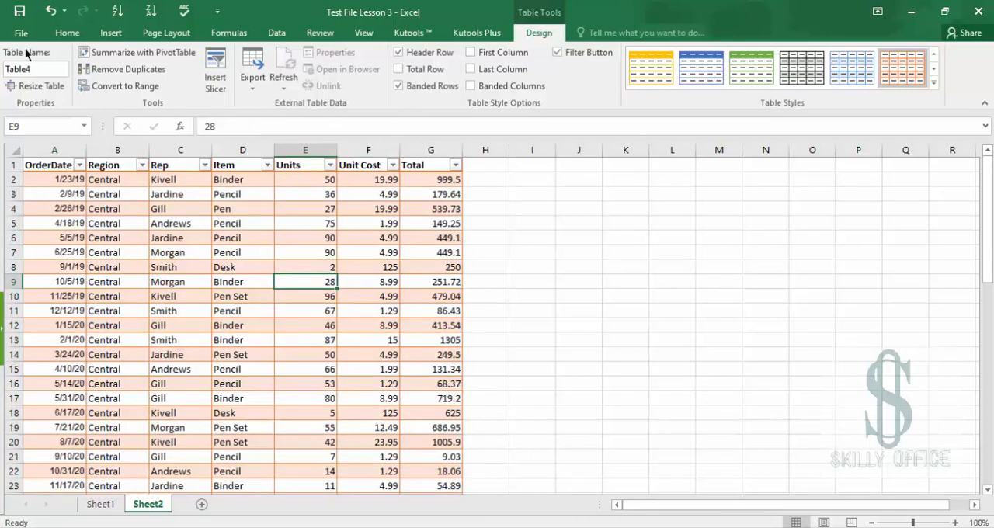
{"action": "left_click", "coordinate": [68, 32]}
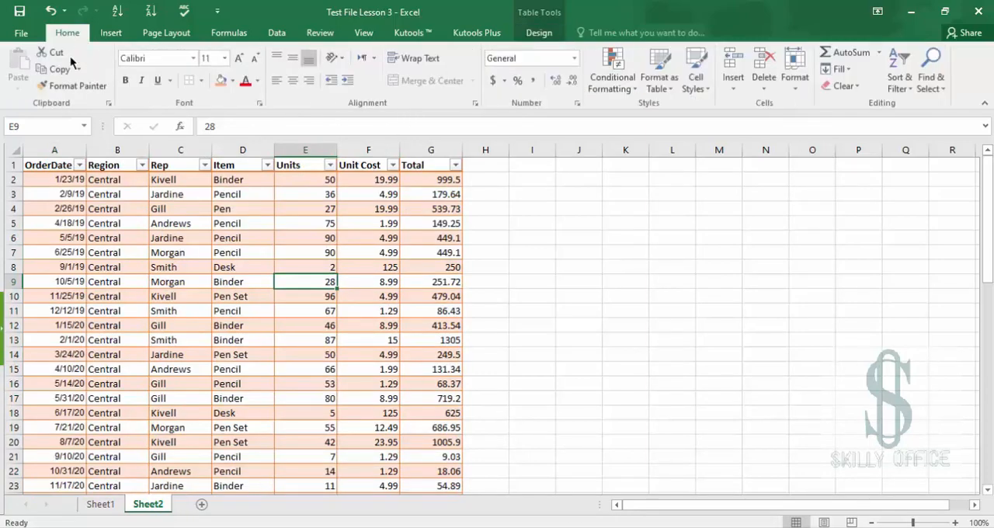
{"action": "left_click", "coordinate": [54, 164]}
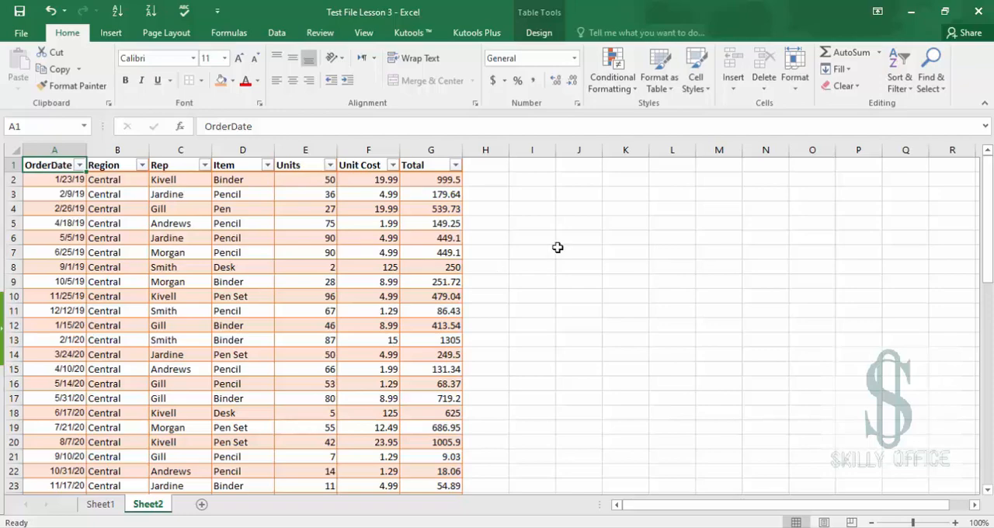
{"action": "left_click_drag", "start_coordinate": [988, 177], "coordinate": [989, 360]}
Select the extra Total values below the table, then jump back to the table's top corner and a cell inside it
{"action": "left_click", "coordinate": [420, 336]}
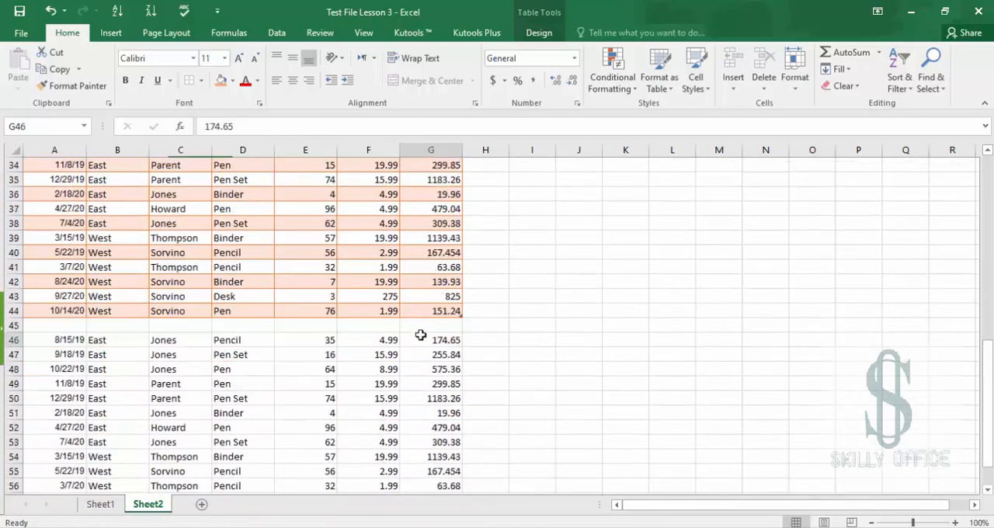
{"action": "left_click", "coordinate": [415, 324]}
{"action": "key", "text": "Down"}
{"action": "key", "text": "shift+Down"}
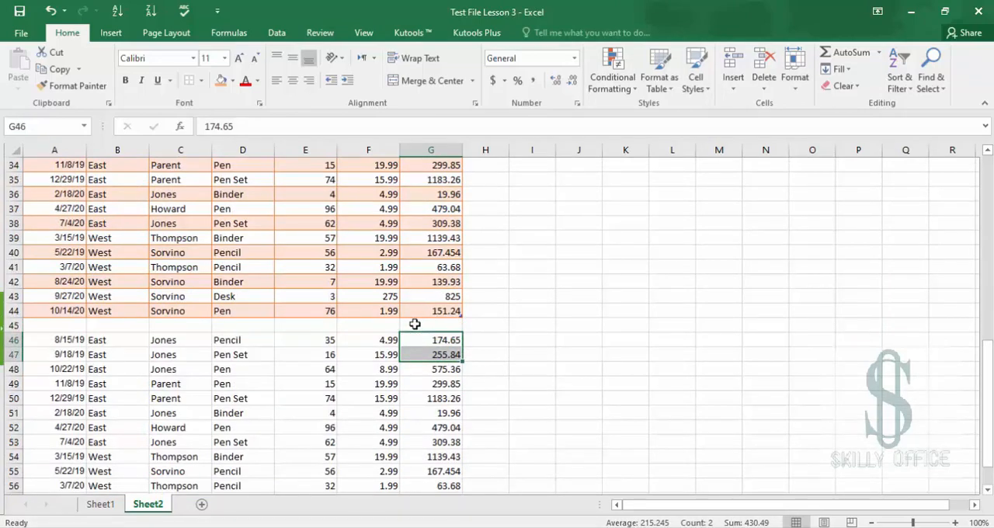
{"action": "key", "text": "ctrl+shift+Down"}
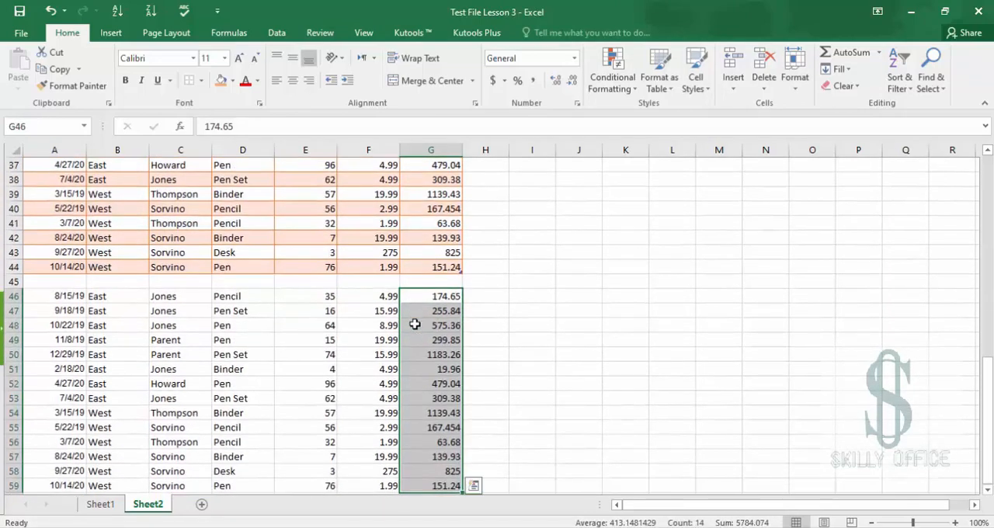
{"action": "key", "text": "Up"}
{"action": "key", "text": "Up"}
{"action": "key", "text": "ctrl+Up"}
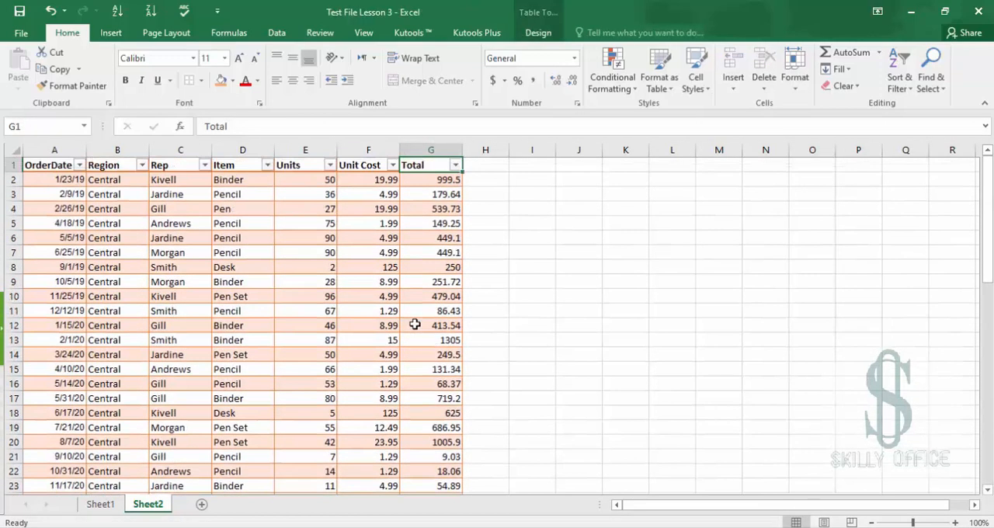
{"action": "key", "text": "ctrl+Left"}
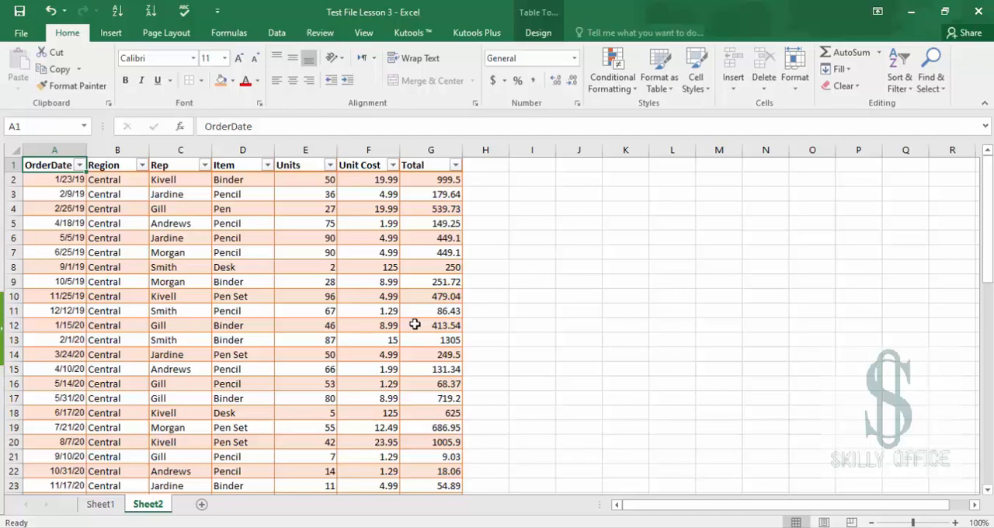
{"action": "left_click", "coordinate": [414, 324]}
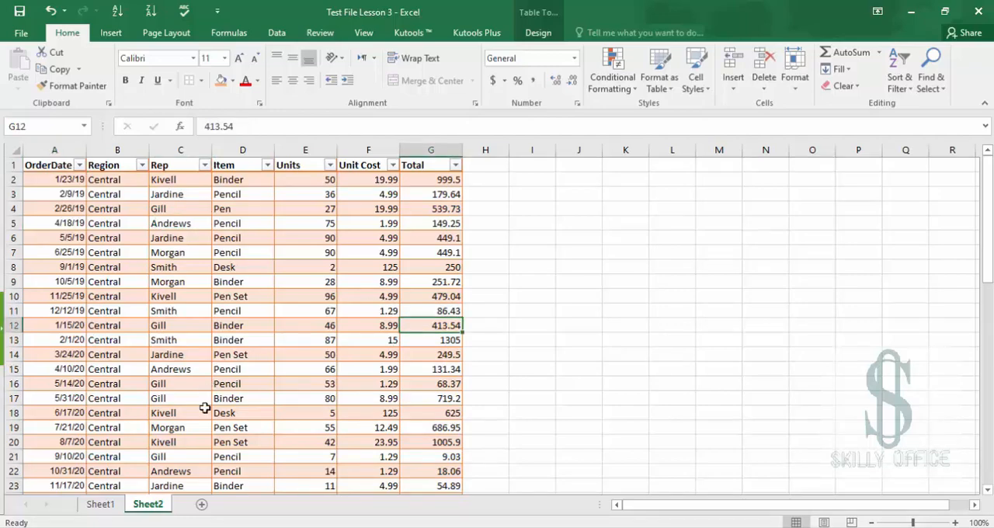
Switch to Sheet1 and browse its data down to the last row and back up
{"action": "left_click", "coordinate": [100, 505]}
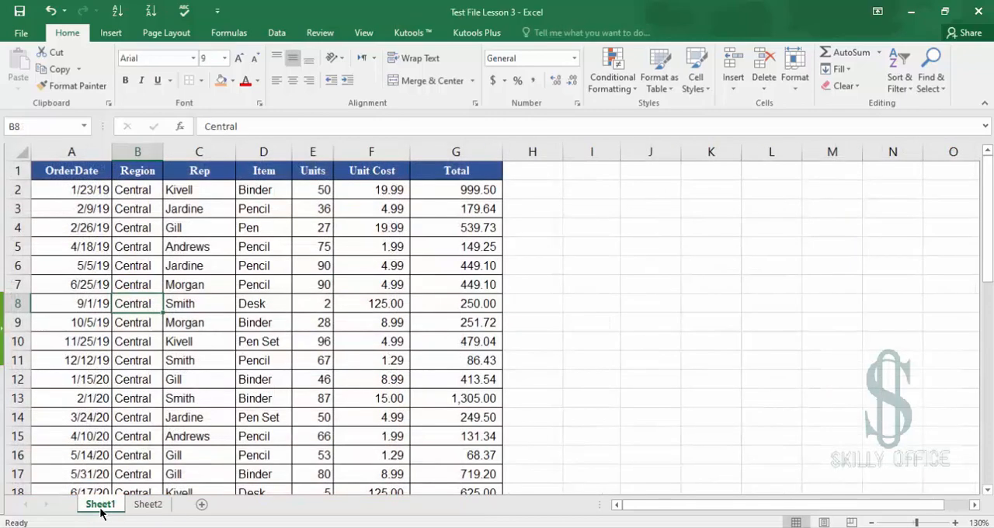
{"action": "left_click", "coordinate": [201, 299]}
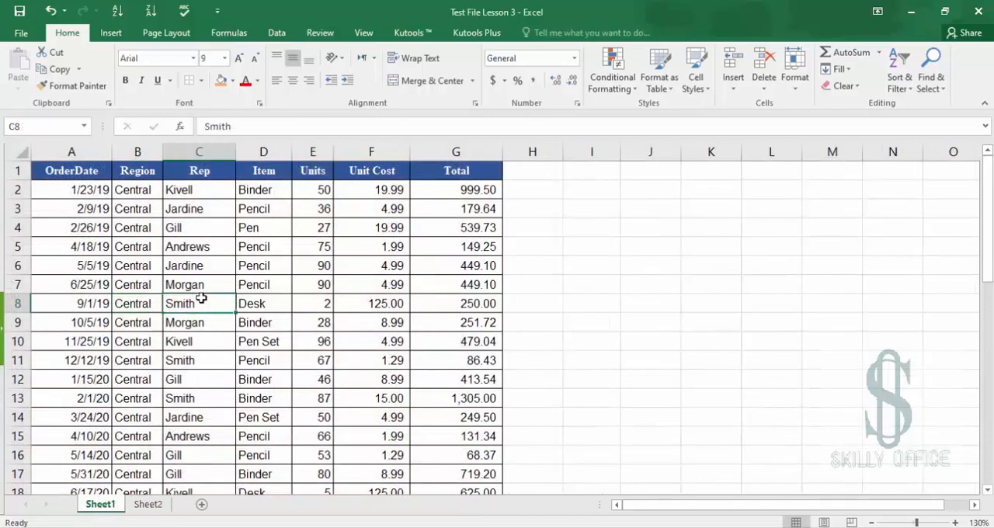
{"action": "key", "text": "ctrl+Down"}
{"action": "key", "text": "ctrl+Down"}
{"action": "key", "text": "ctrl+Up"}
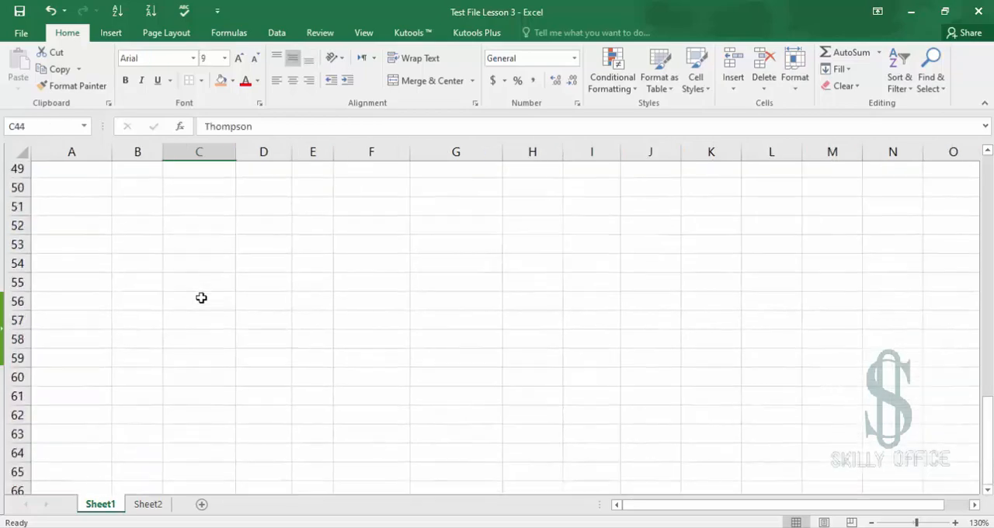
{"action": "key", "text": "ctrl+Up"}
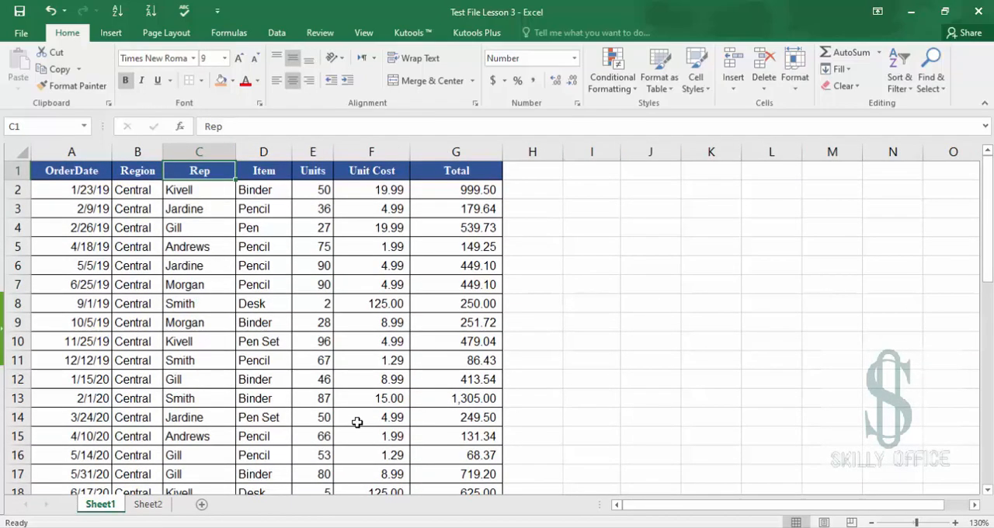
{"action": "scroll", "coordinate": [357, 419], "scroll_direction": "down", "scroll_amount": 3}
{"action": "scroll", "coordinate": [357, 421], "scroll_direction": "down", "scroll_amount": 7}
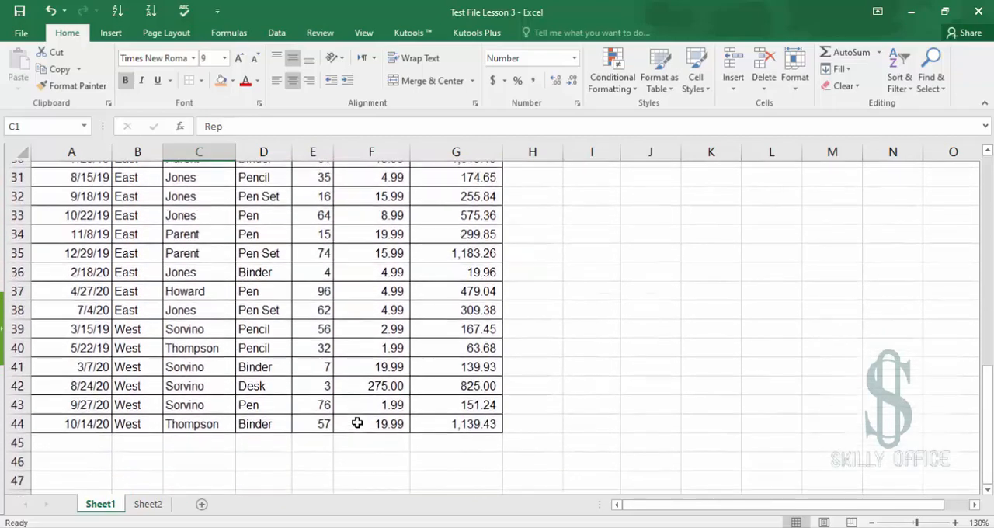
{"action": "scroll", "coordinate": [357, 422], "scroll_direction": "up", "scroll_amount": 10}
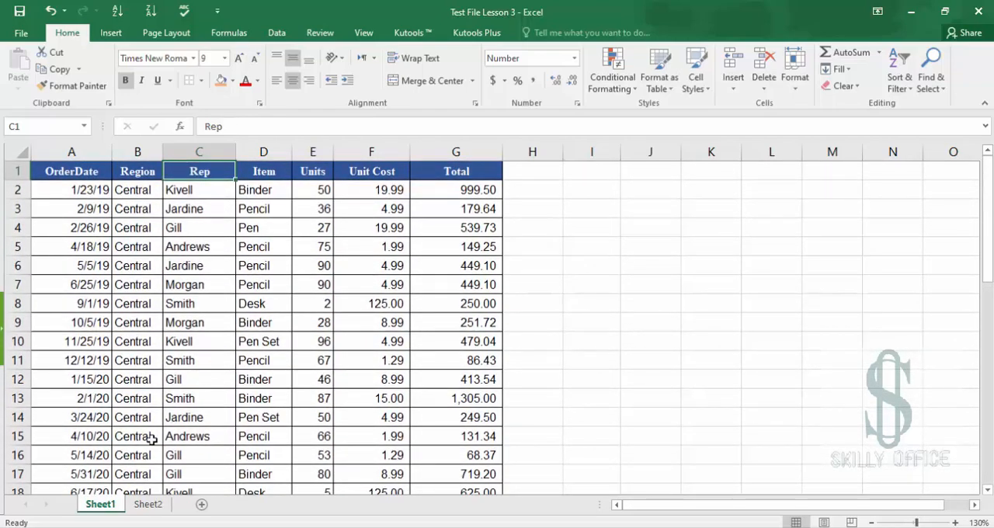
Return to Sheet2 and clear the duplicate rows from row 46 downward beneath the table
{"action": "left_click", "coordinate": [142, 509]}
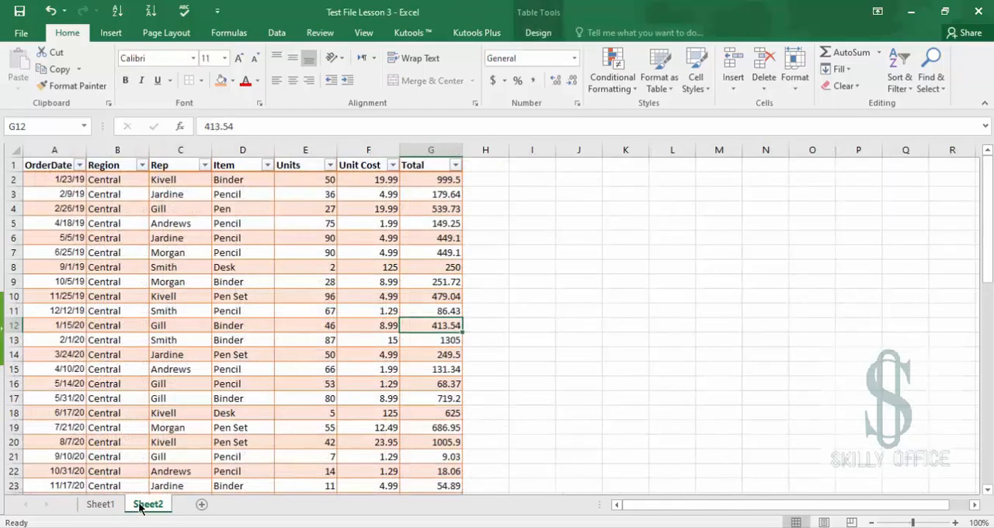
{"action": "scroll", "coordinate": [286, 380], "scroll_direction": "down", "scroll_amount": 7}
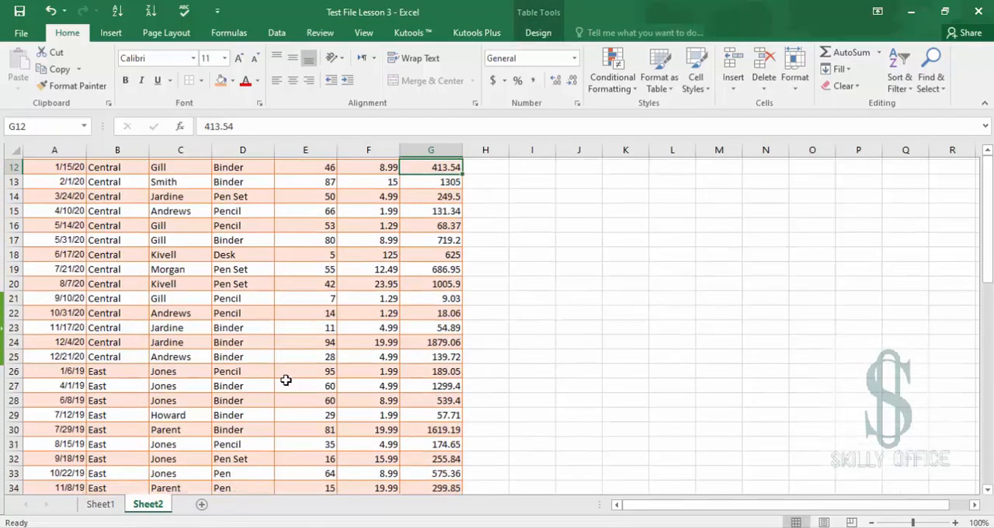
{"action": "scroll", "coordinate": [286, 379], "scroll_direction": "down", "scroll_amount": 2}
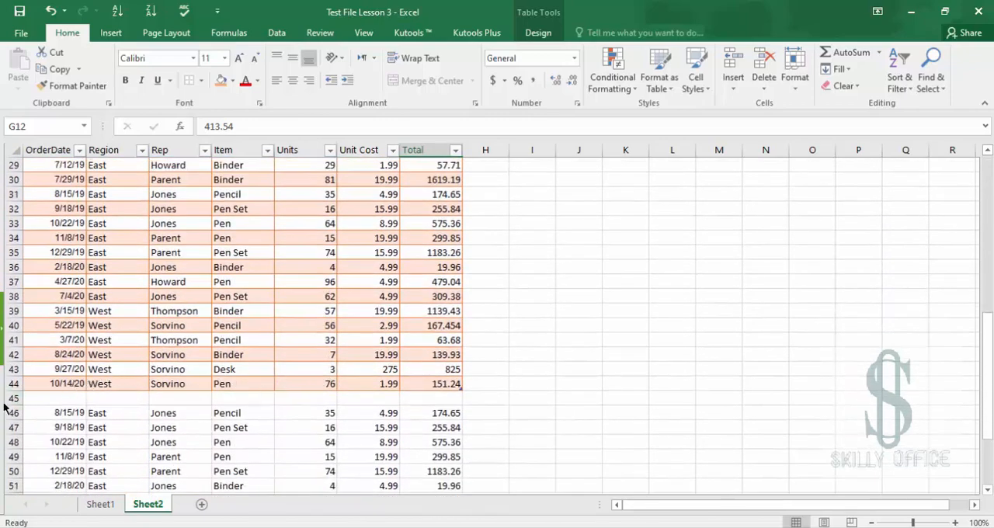
{"action": "left_click", "coordinate": [12, 397]}
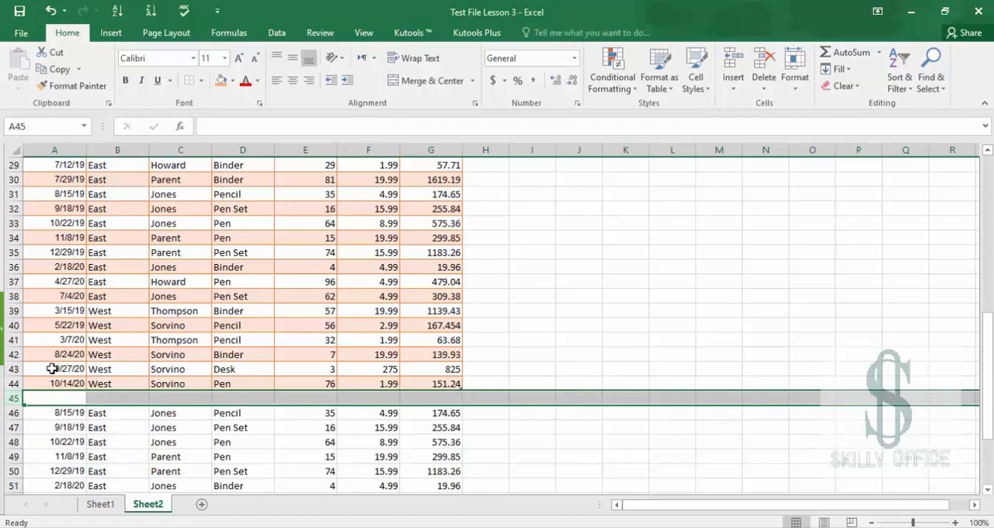
{"action": "left_click", "coordinate": [93, 342]}
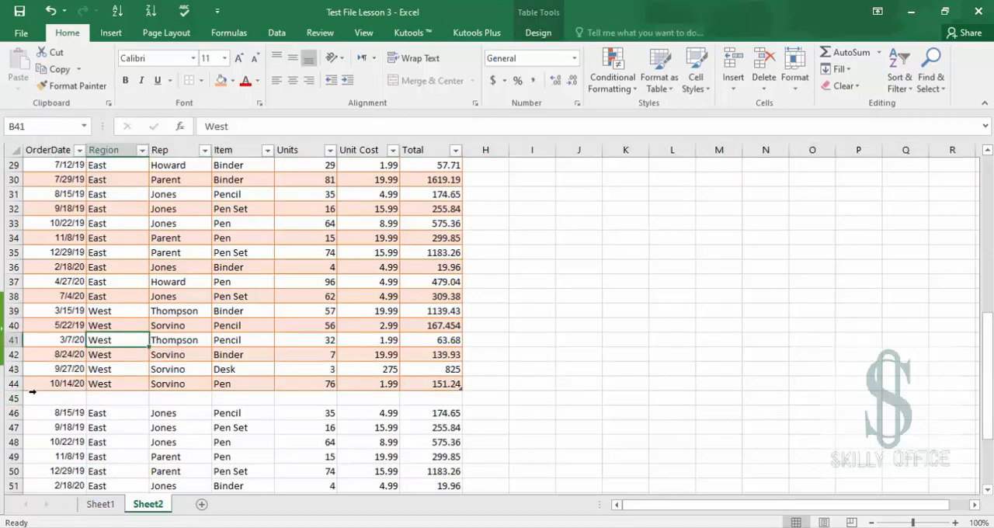
{"action": "mouse_move", "coordinate": [13, 413]}
{"action": "left_mouse_down"}
{"action": "mouse_move", "coordinate": [12, 458]}
{"action": "mouse_move", "coordinate": [9, 412]}
{"action": "left_mouse_up"}
{"action": "key", "text": "Delete"}
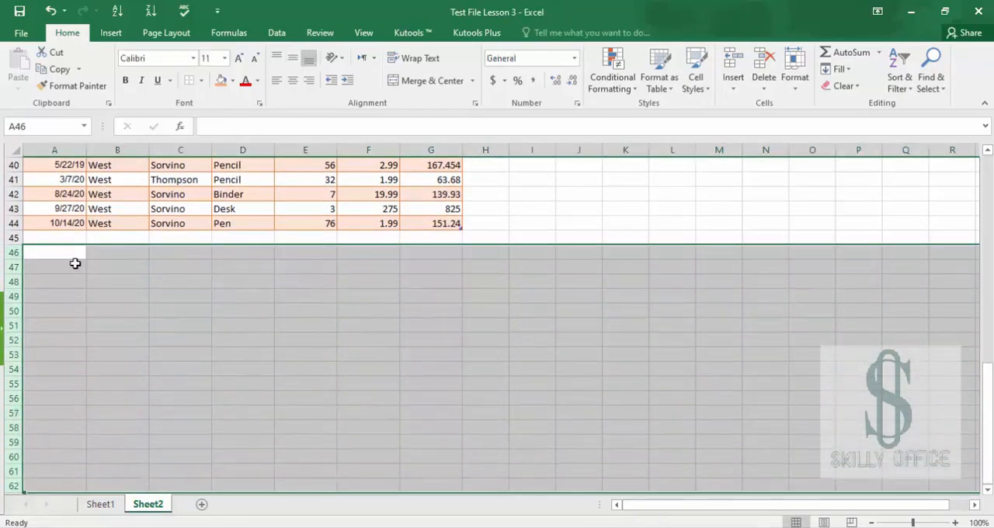
Enter the date 11/02/2020 in cells A45 and A46, directly below the table
{"action": "left_click", "coordinate": [87, 223]}
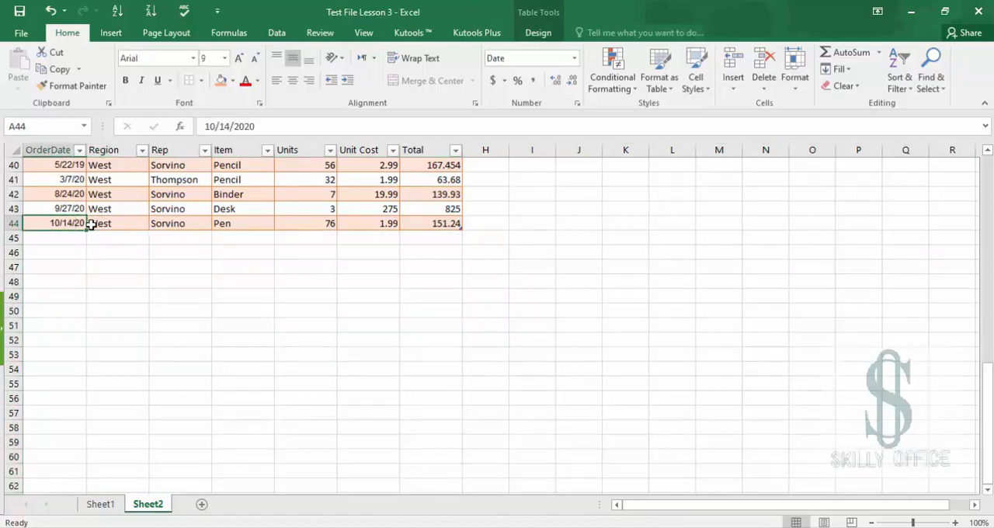
{"action": "key", "text": "Down"}
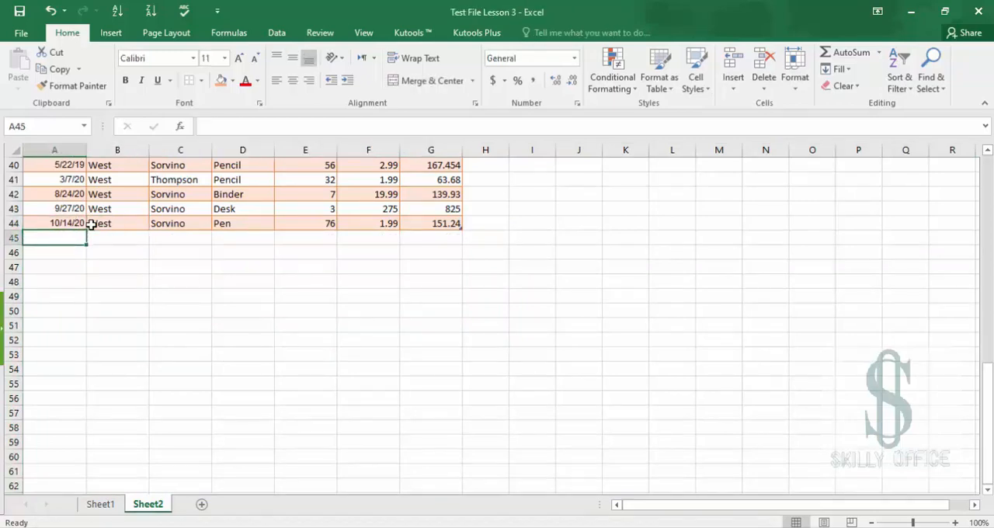
{"action": "type", "text": "11/"}
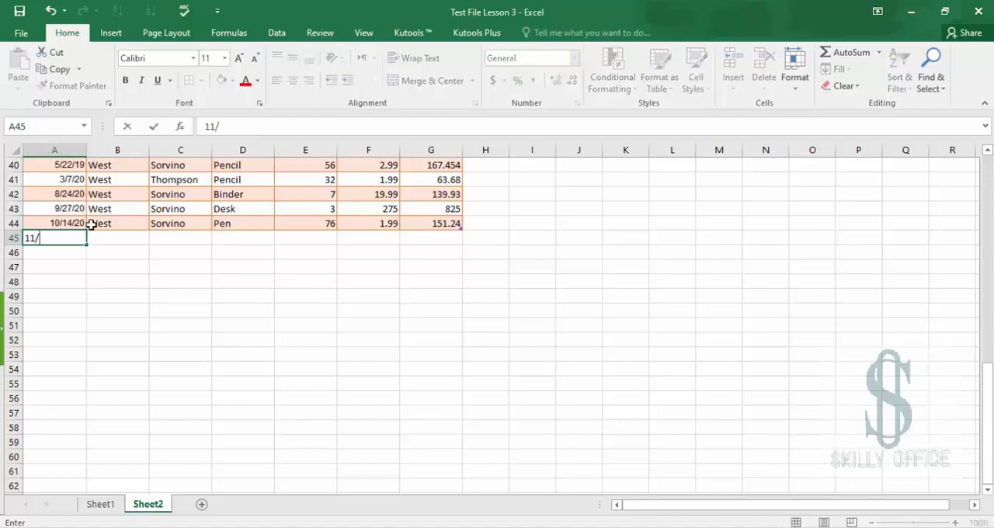
{"action": "type", "text": "02/2020"}
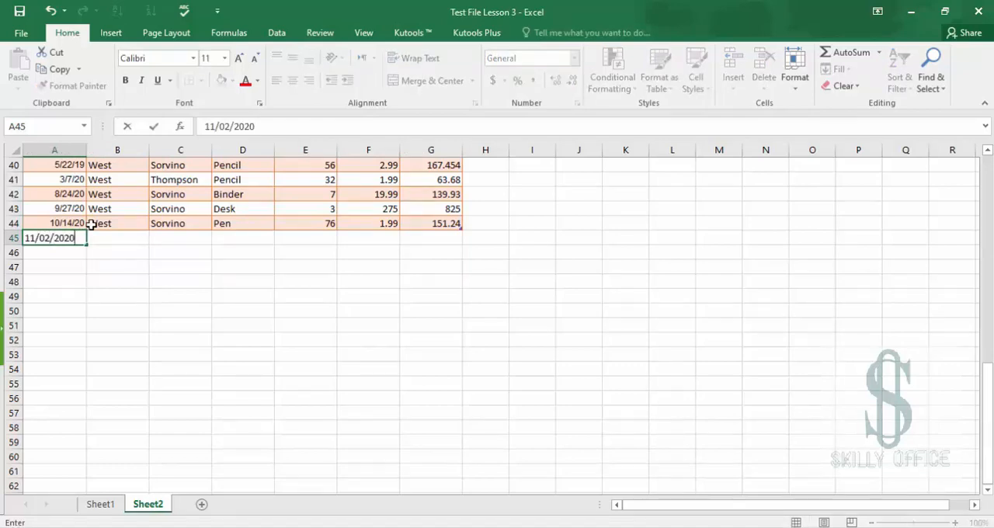
{"action": "key", "text": "Return"}
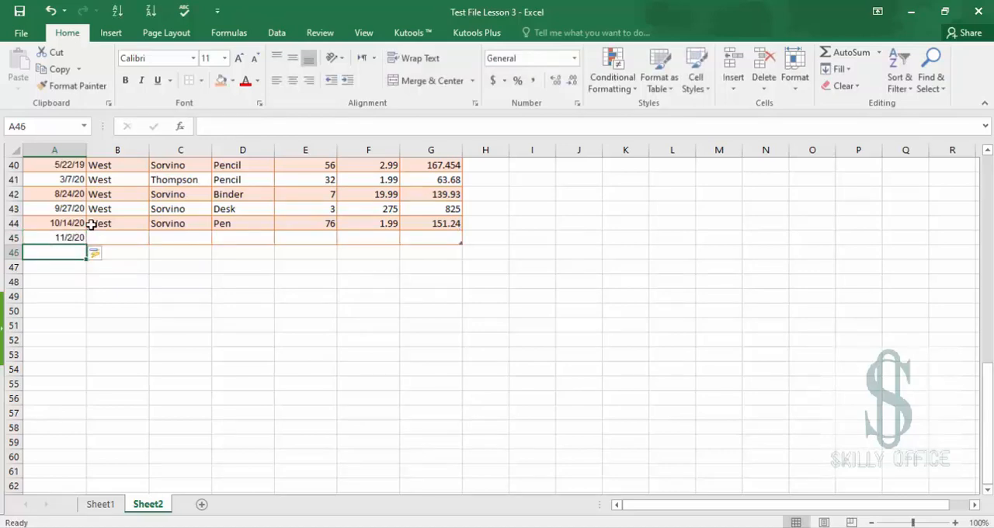
{"action": "type", "text": "11/"}
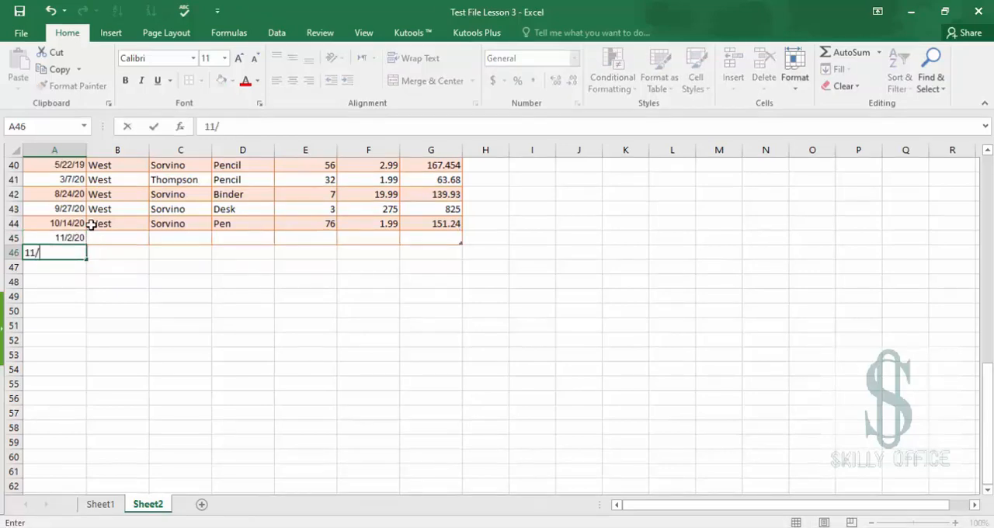
{"action": "type", "text": "02/2020"}
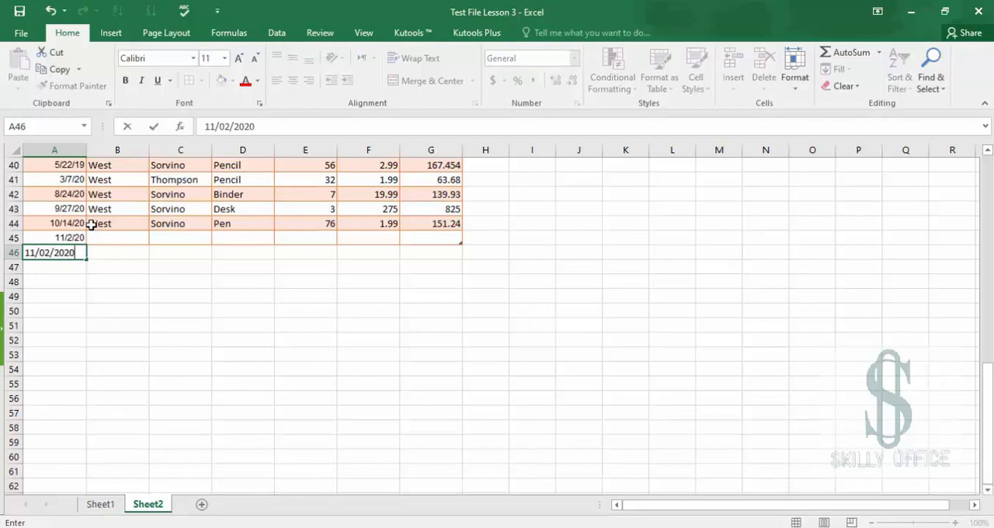
{"action": "key", "text": "Return"}
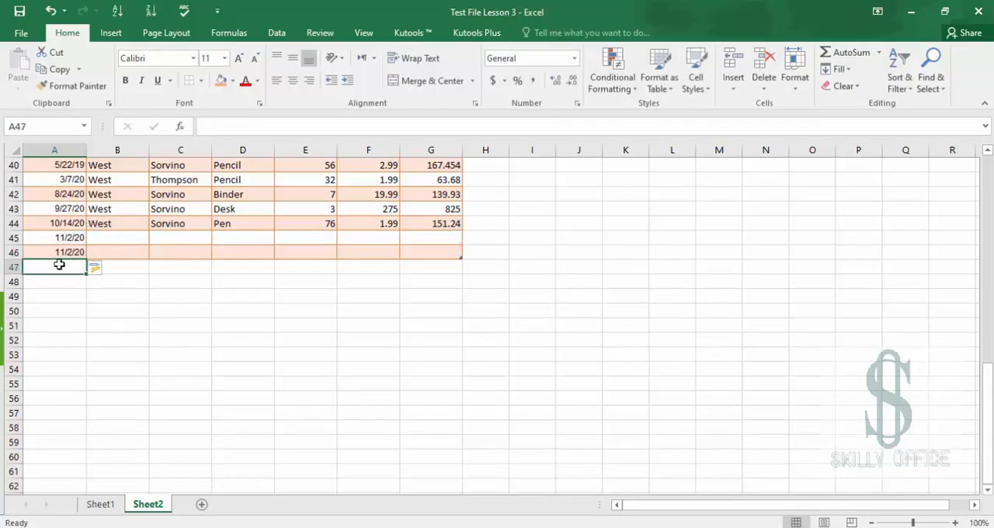
Enter 2 repeatedly in the OrderDate column cells from A47 downward
{"action": "type", "text": "2"}
{"action": "key", "text": "Return"}
{"action": "type", "text": "2"}
{"action": "key", "text": "Return"}
{"action": "type", "text": "2"}
{"action": "key", "text": "Return"}
{"action": "type", "text": "2"}
{"action": "key", "text": "Return"}
{"action": "type", "text": "2 2 "}
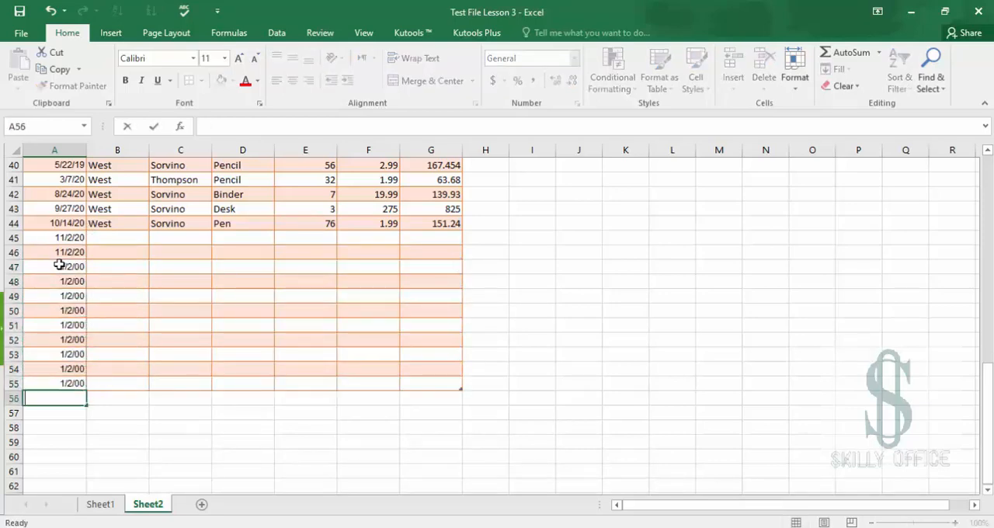
{"action": "type", "text": "2 2"}
{"action": "key", "text": "Return"}
{"action": "type", "text": "2"}
{"action": "key", "text": "Return"}
Clear the stray 2 from cell A59 and move back up to A57
{"action": "key", "text": "Up"}
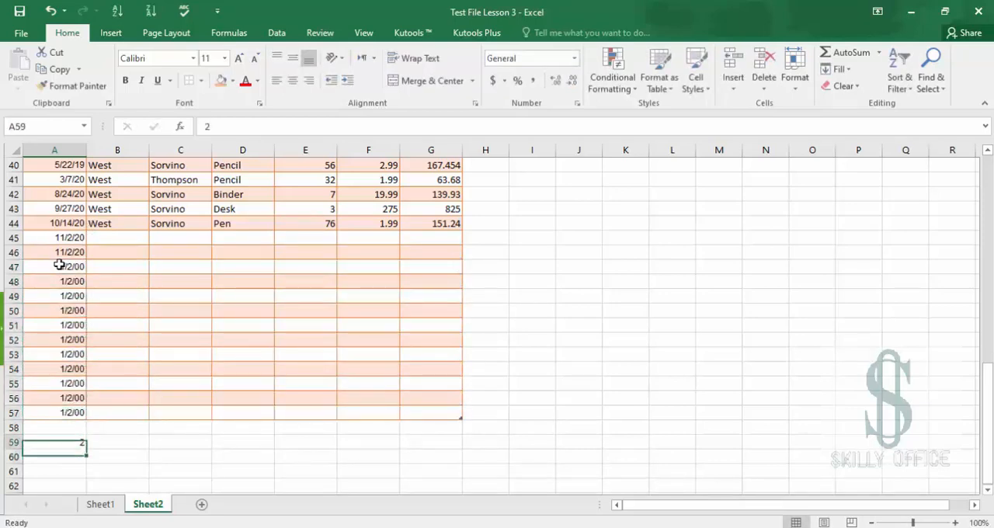
{"action": "key", "text": "Delete"}
{"action": "key", "text": "Up"}
{"action": "key", "text": "Up"}
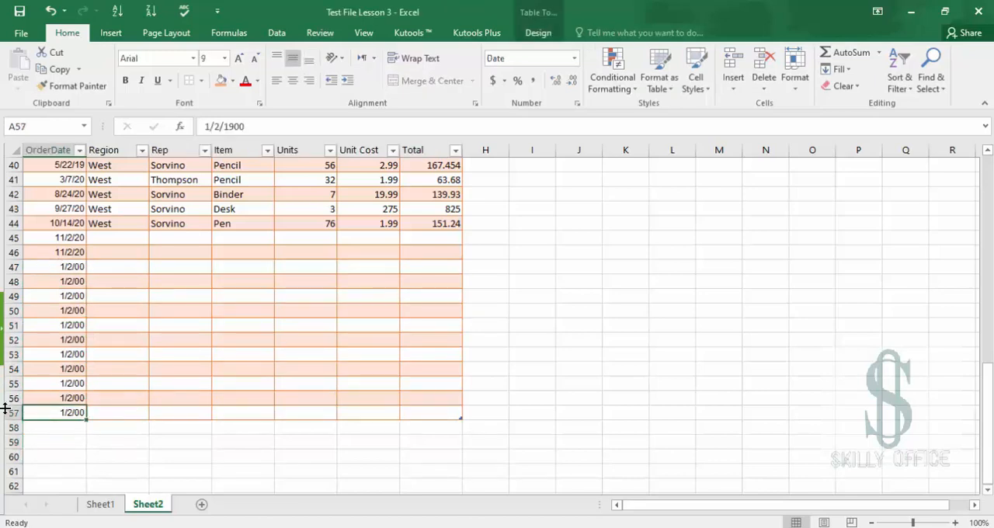
Clear the stray dates from cells A49 through A57 in the table's OrderDate column
{"action": "left_click_drag", "start_coordinate": [11, 412], "coordinate": [12, 239]}
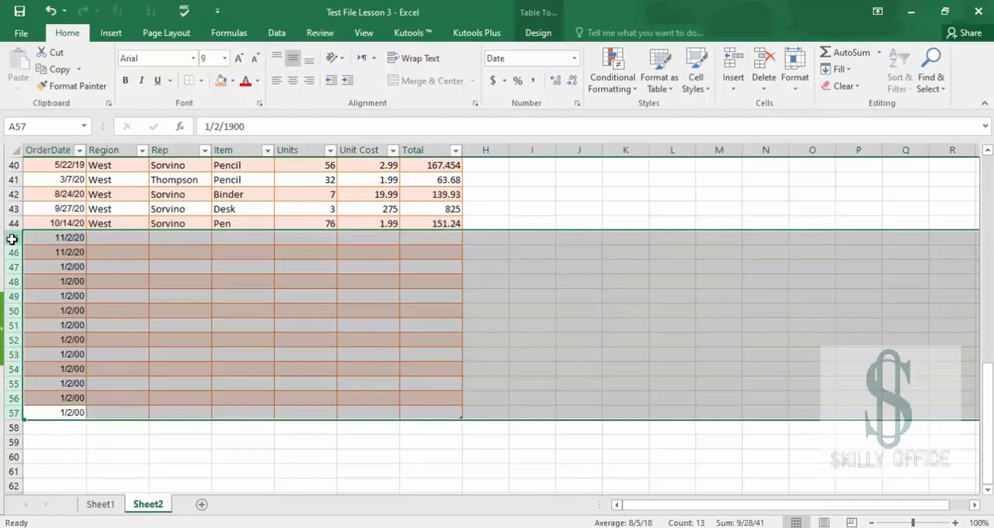
{"action": "left_click", "coordinate": [79, 296]}
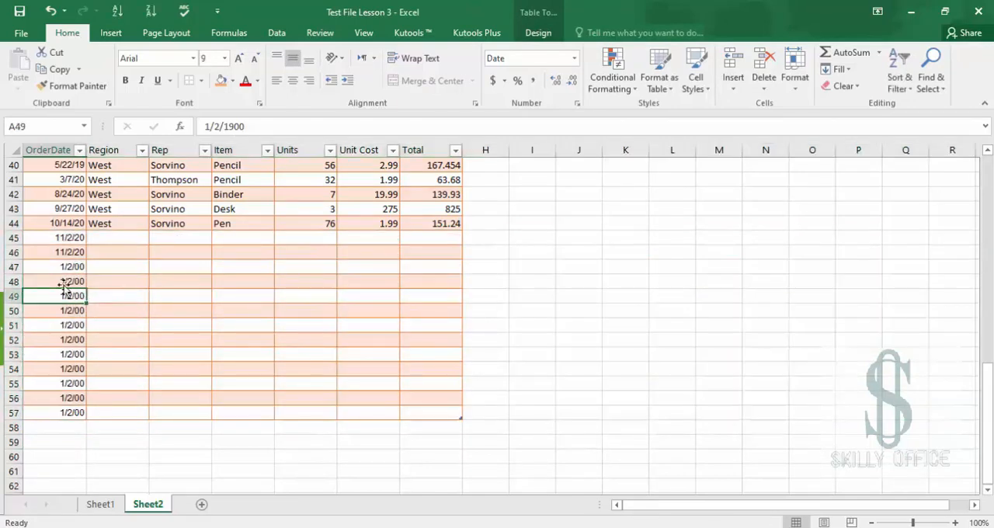
{"action": "key", "text": "shift+Down"}
{"action": "key", "text": "shift+Down"}
{"action": "key", "text": "shift+Down"}
{"action": "key", "text": "shift+Down"}
{"action": "key", "text": "shift+Down"}
{"action": "key", "text": "shift+Down"}
{"action": "key", "text": "shift+Down"}
{"action": "key", "text": "shift+Down"}
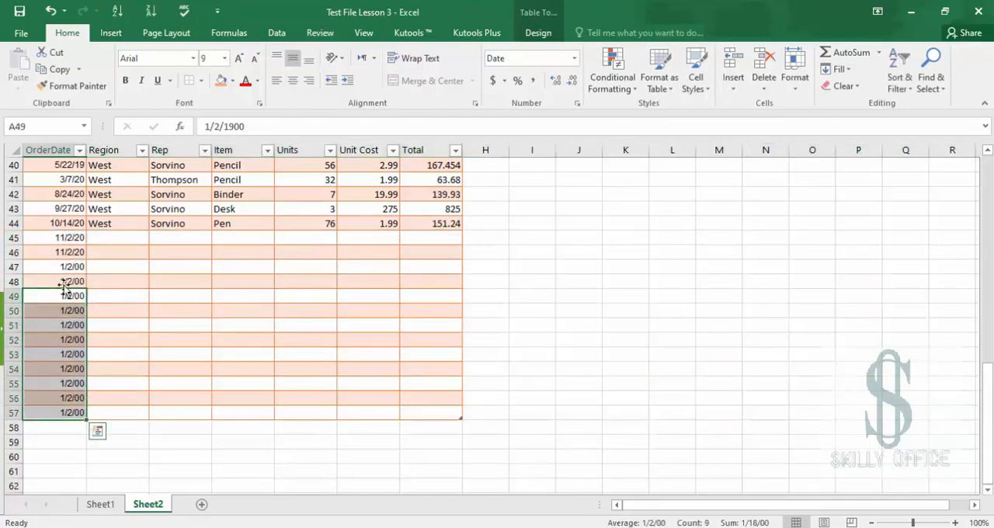
{"action": "key", "text": "Delete"}
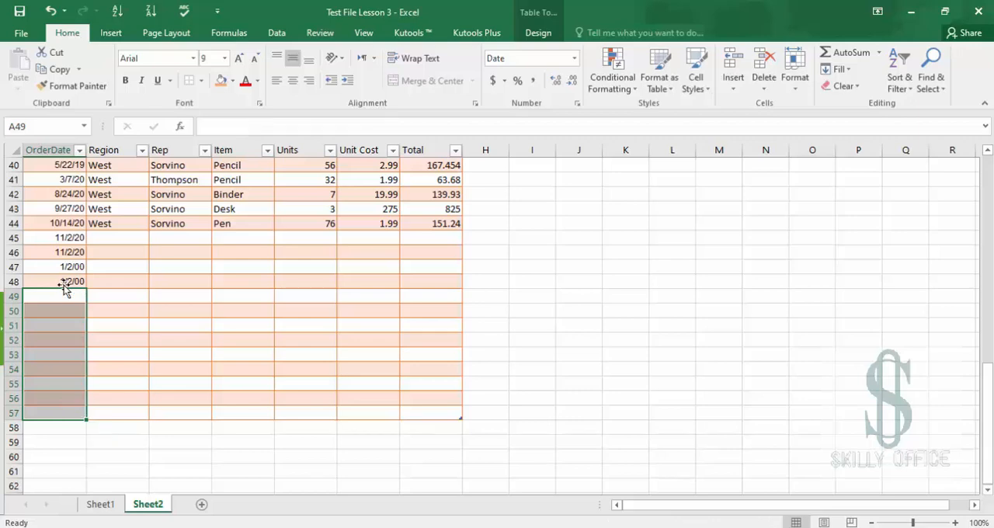
Delete the empty table rows 49 through 57
{"action": "left_click", "coordinate": [101, 439]}
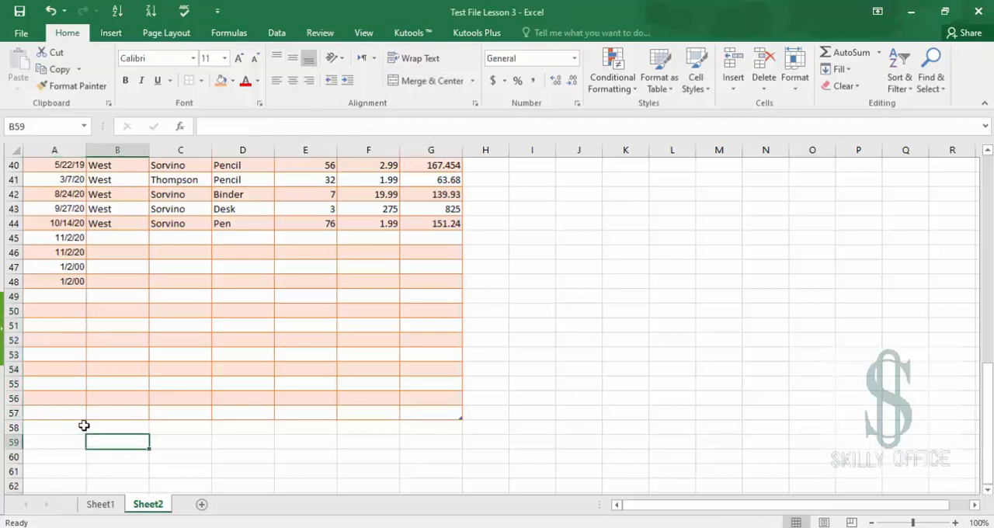
{"action": "left_click_drag", "start_coordinate": [70, 413], "coordinate": [68, 290]}
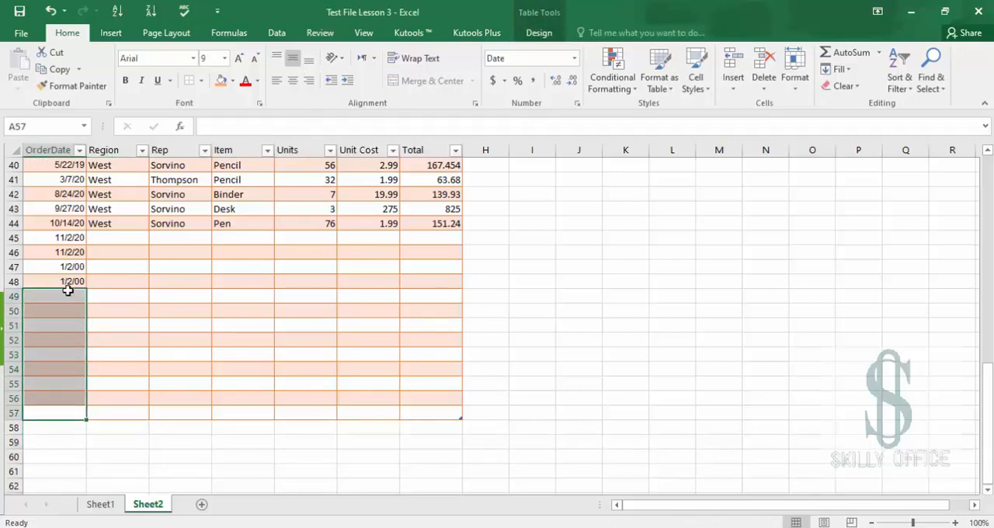
{"action": "left_click", "coordinate": [14, 296]}
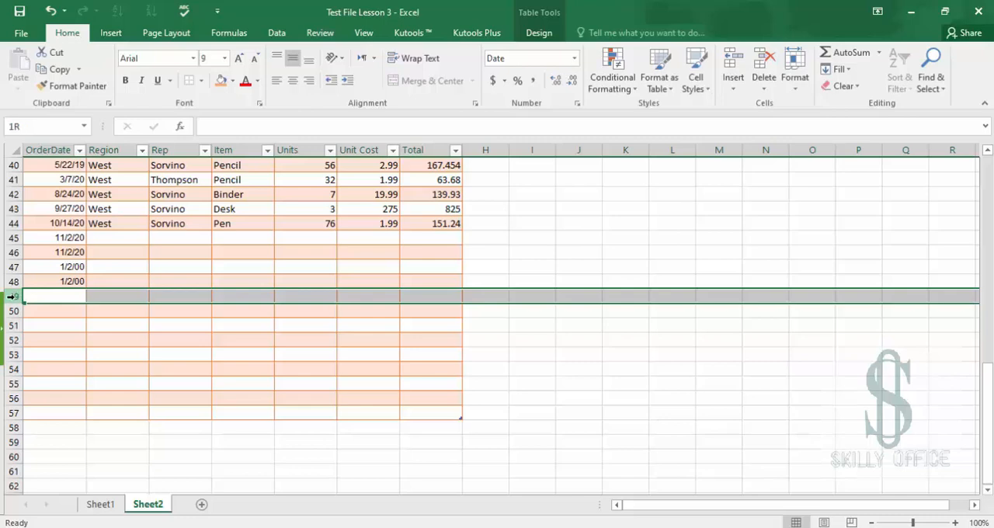
{"action": "left_click_drag", "start_coordinate": [14, 297], "coordinate": [9, 412]}
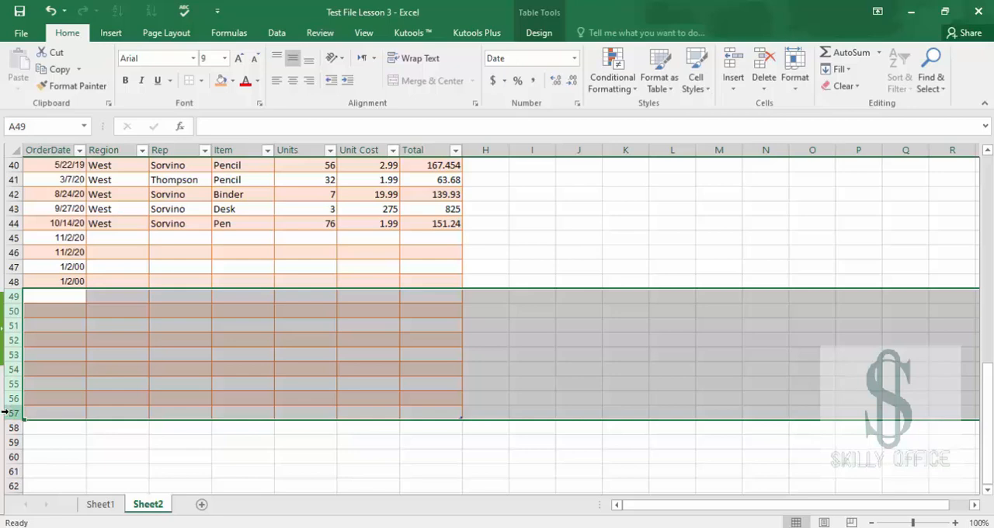
{"action": "right_click", "coordinate": [4, 413]}
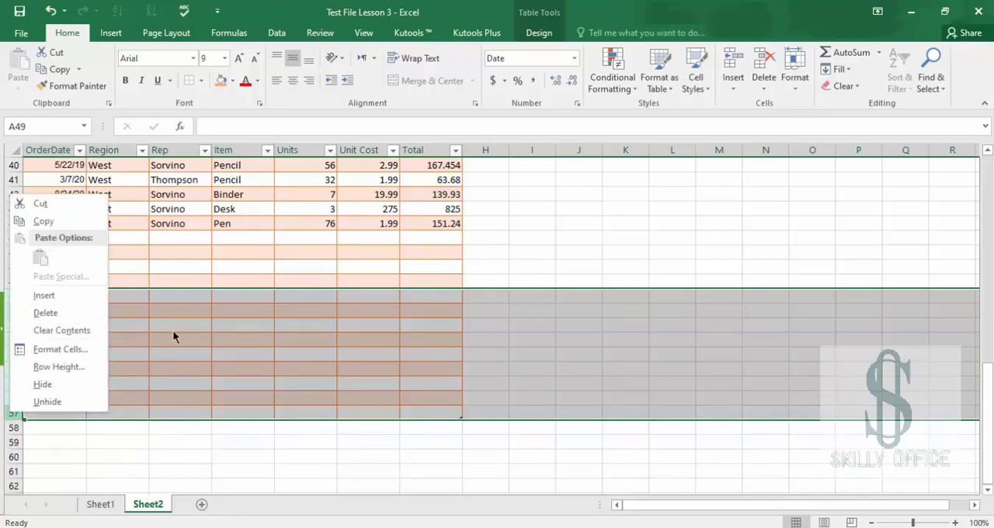
{"action": "key", "text": "Escape"}
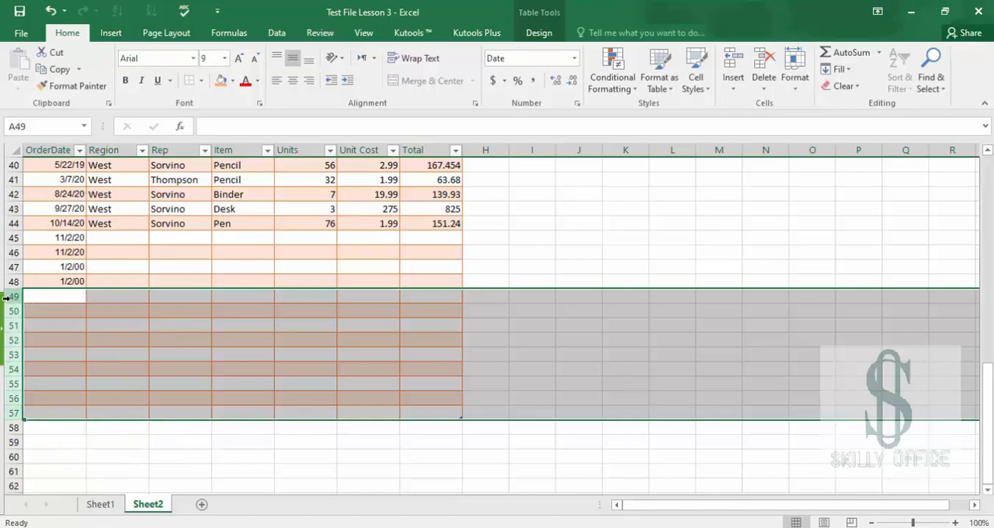
{"action": "key", "text": "ctrl+minus"}
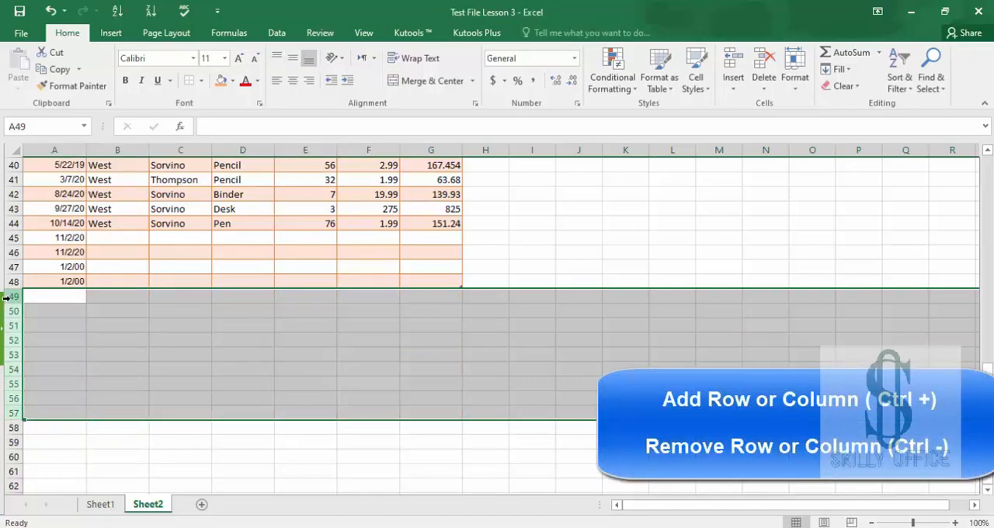
Delete the Total column and undo the deletion
{"action": "left_click", "coordinate": [484, 149]}
{"action": "left_click", "coordinate": [418, 151]}
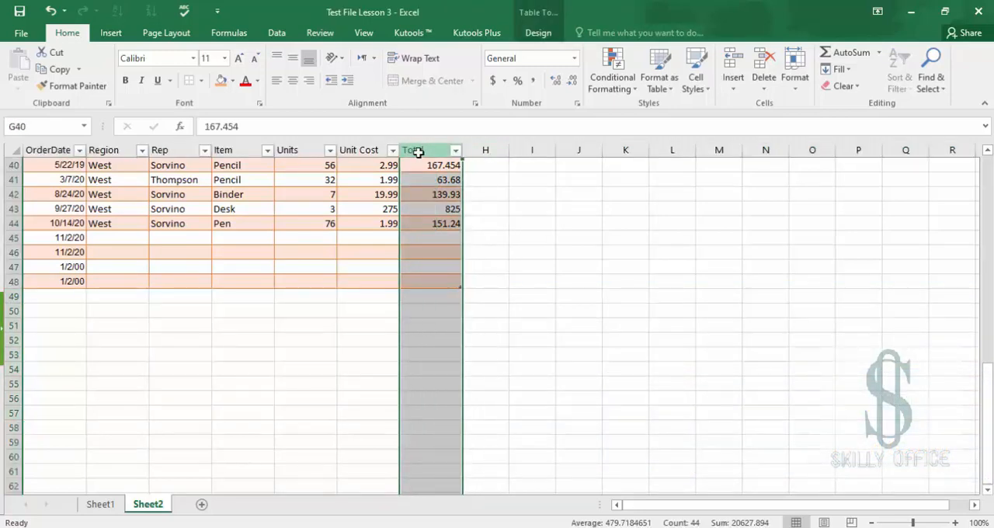
{"action": "key", "text": "ctrl+minus"}
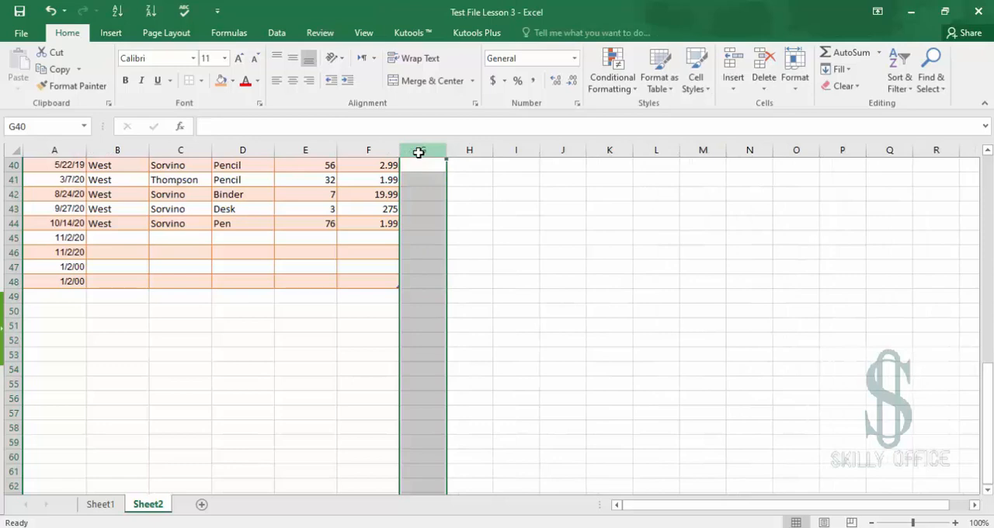
{"action": "key", "text": "ctrl+z"}
Delete rows 45 through 48 containing the added dates below the original data
{"action": "left_click", "coordinate": [351, 257]}
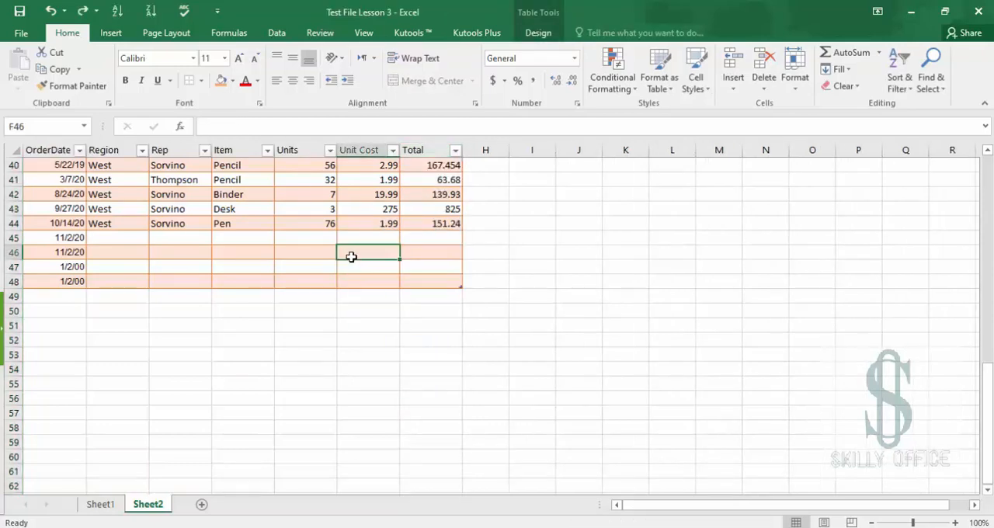
{"action": "key", "text": "Home"}
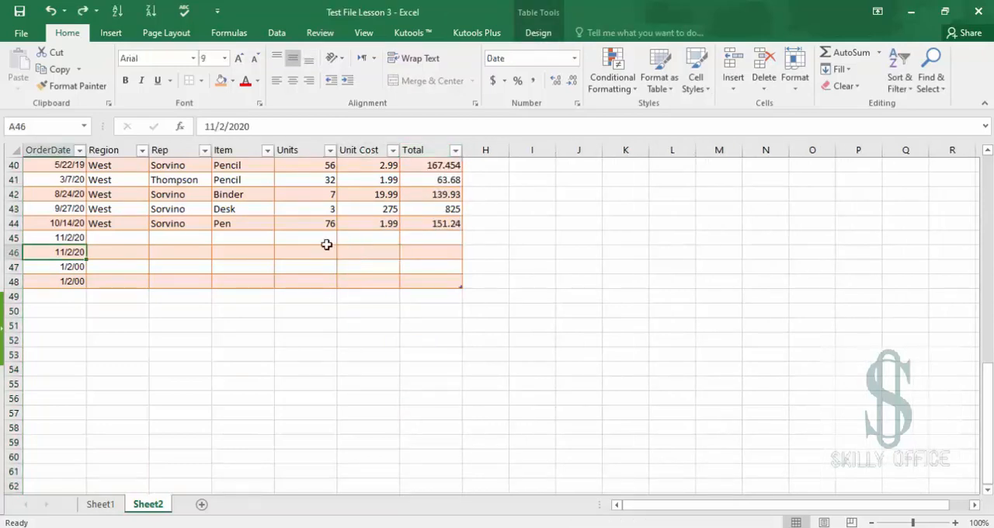
{"action": "left_click", "coordinate": [10, 238]}
{"action": "key", "text": "shift+Down"}
{"action": "key", "text": "shift+Down"}
{"action": "key", "text": "shift+Down"}
{"action": "key", "text": "ctrl+minus"}
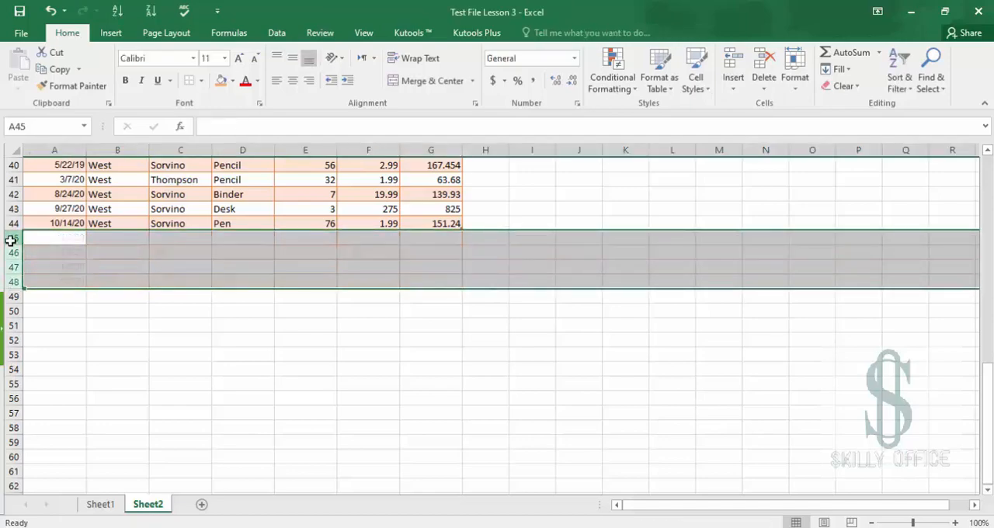
Jump to the top of the table and widen its columns A through G
{"action": "left_click", "coordinate": [86, 221]}
{"action": "key", "text": "ctrl+Home"}
{"action": "left_click", "coordinate": [86, 221]}
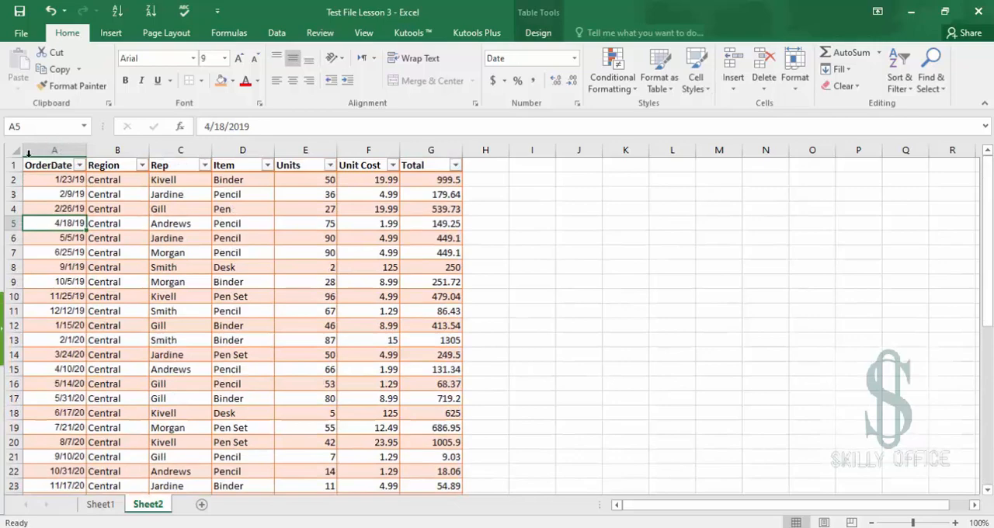
{"action": "left_click_drag", "start_coordinate": [66, 152], "coordinate": [393, 151]}
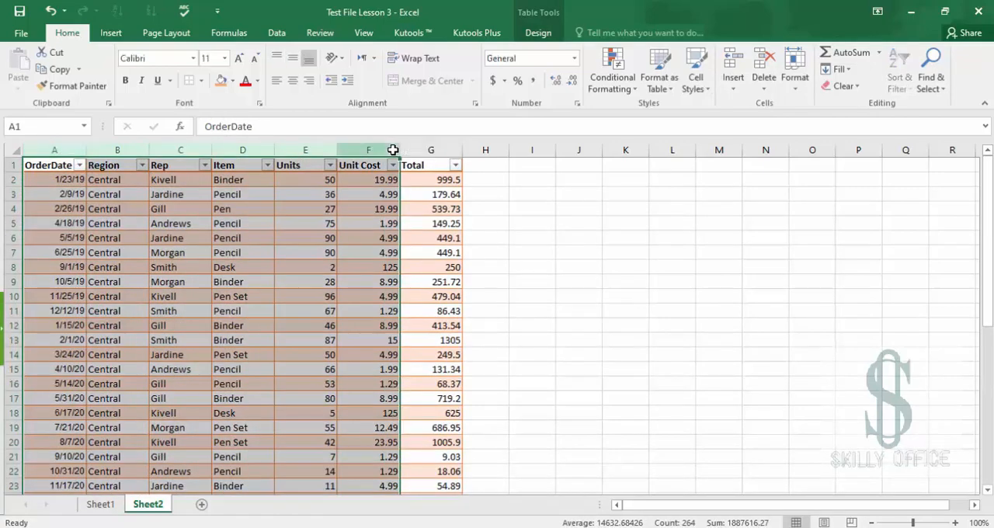
{"action": "left_click_drag", "start_coordinate": [61, 149], "coordinate": [509, 148]}
Open the Item column's filter menu to examine its sort and filter options
{"action": "left_click", "coordinate": [456, 166]}
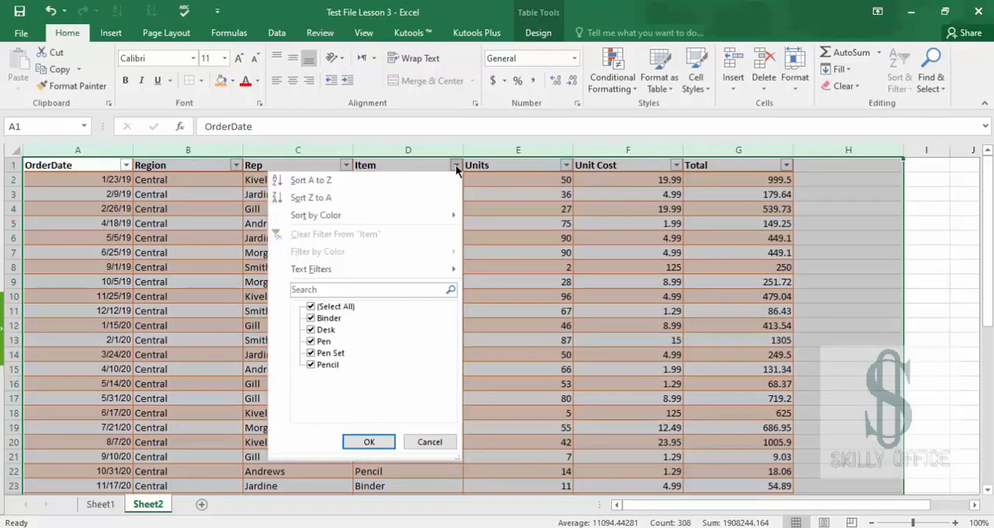
{"action": "left_click", "coordinate": [457, 165]}
{"action": "left_click", "coordinate": [432, 165]}
{"action": "left_click", "coordinate": [458, 161]}
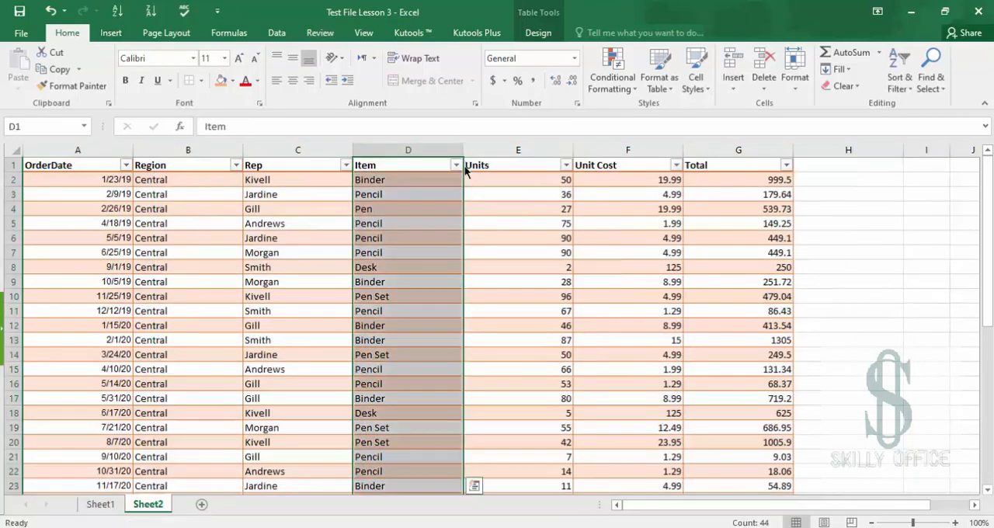
{"action": "left_click", "coordinate": [457, 166]}
{"action": "left_click", "coordinate": [457, 166]}
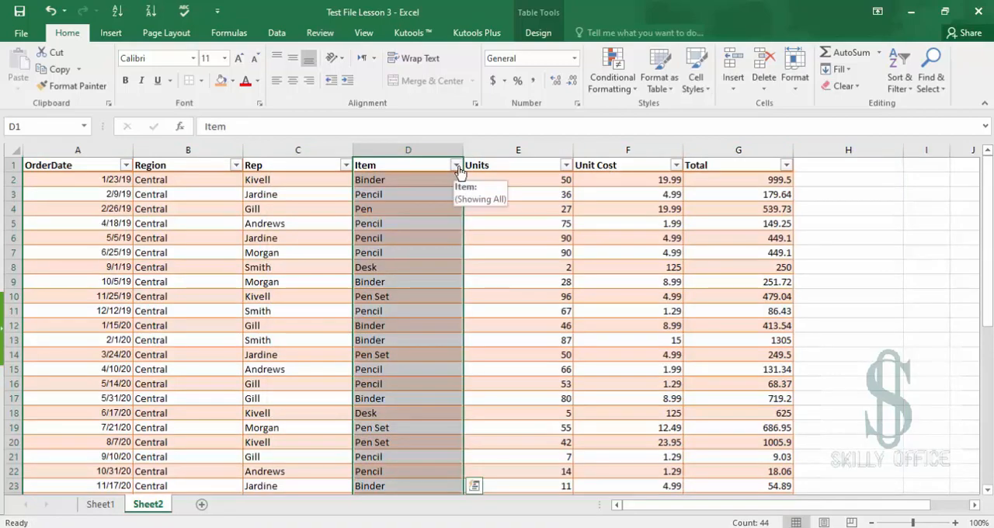
{"action": "left_click", "coordinate": [458, 166]}
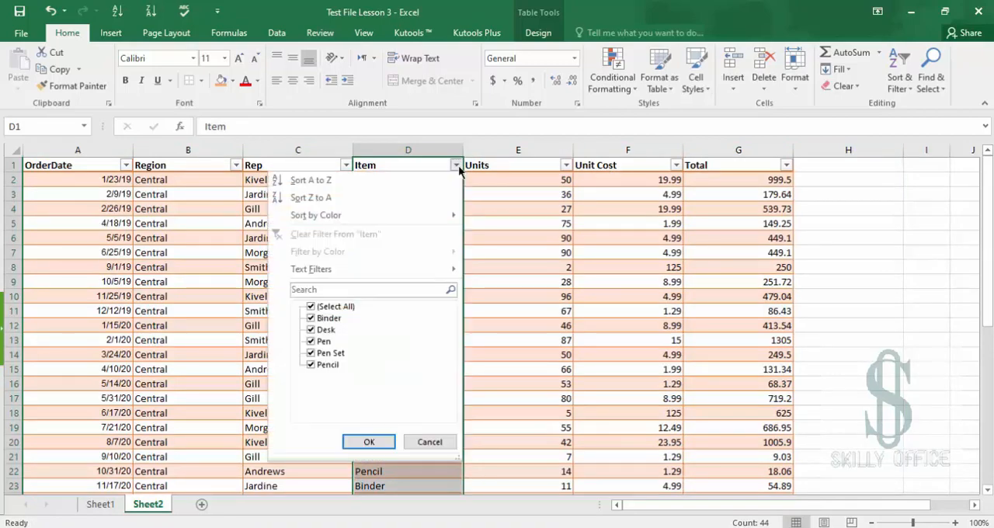
{"action": "left_click", "coordinate": [457, 166]}
{"action": "left_click", "coordinate": [424, 163]}
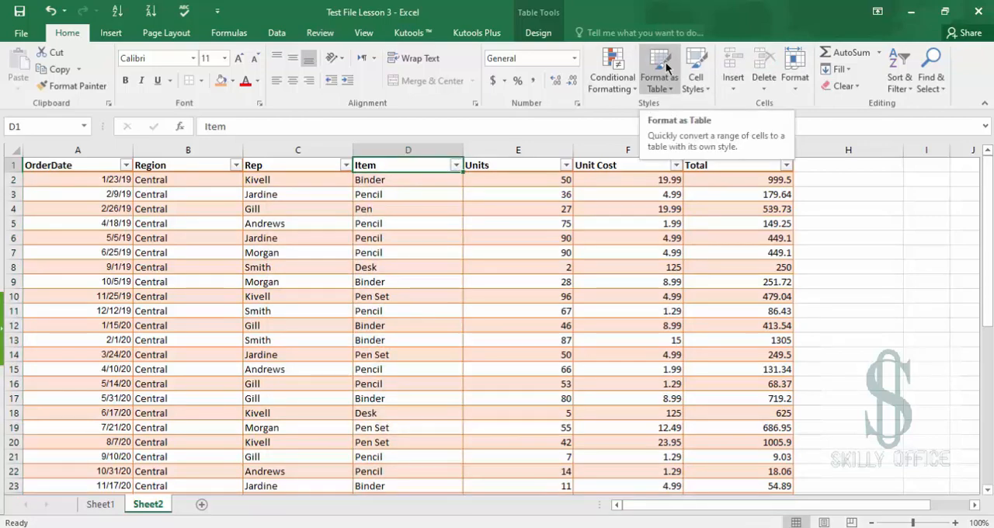
Switch to Sheet1 and toggle the header row filter buttons on and off from cell A1
{"action": "left_click", "coordinate": [108, 506]}
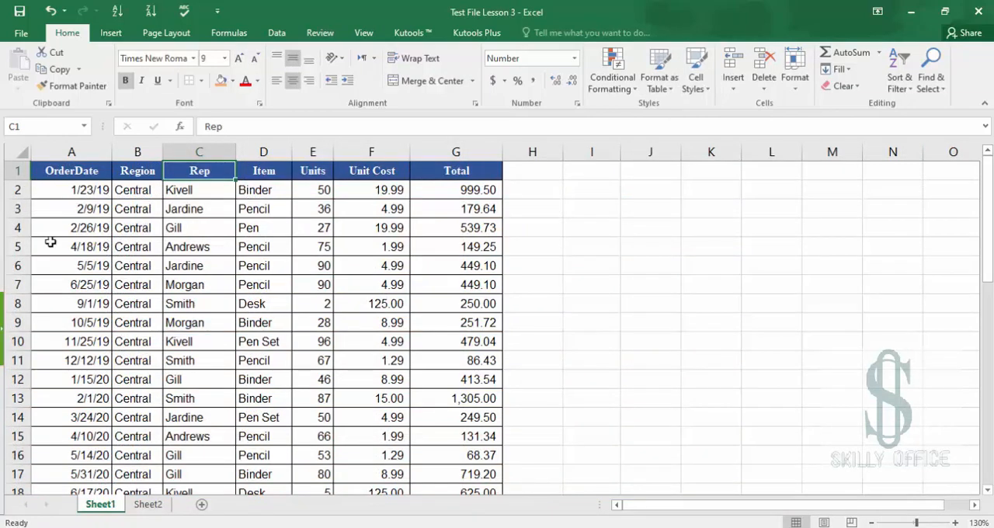
{"action": "left_click", "coordinate": [61, 181]}
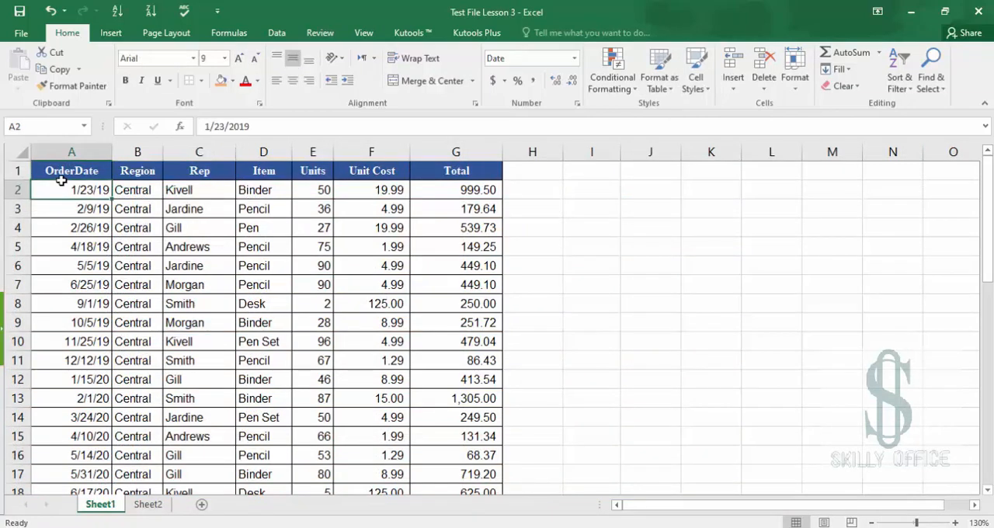
{"action": "left_click", "coordinate": [62, 168]}
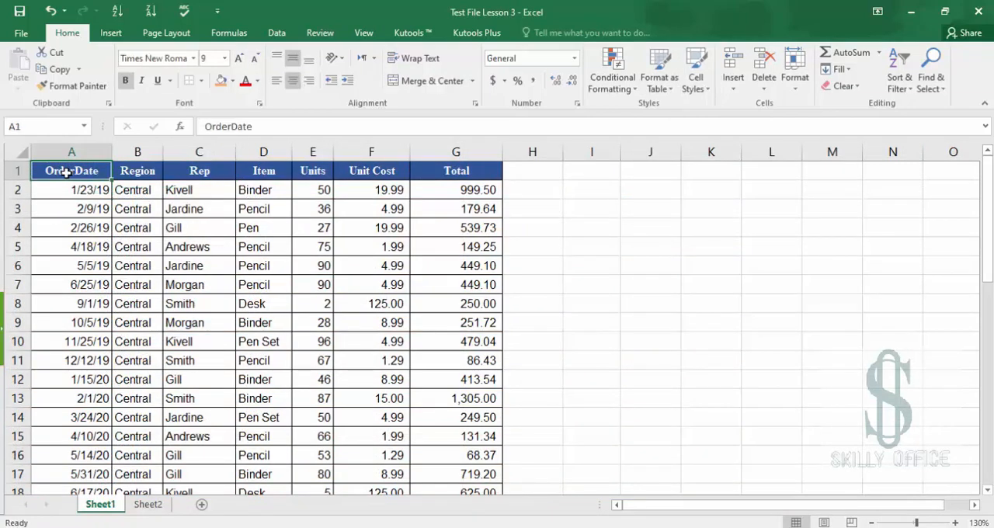
{"action": "key", "text": "ctrl+shift+l"}
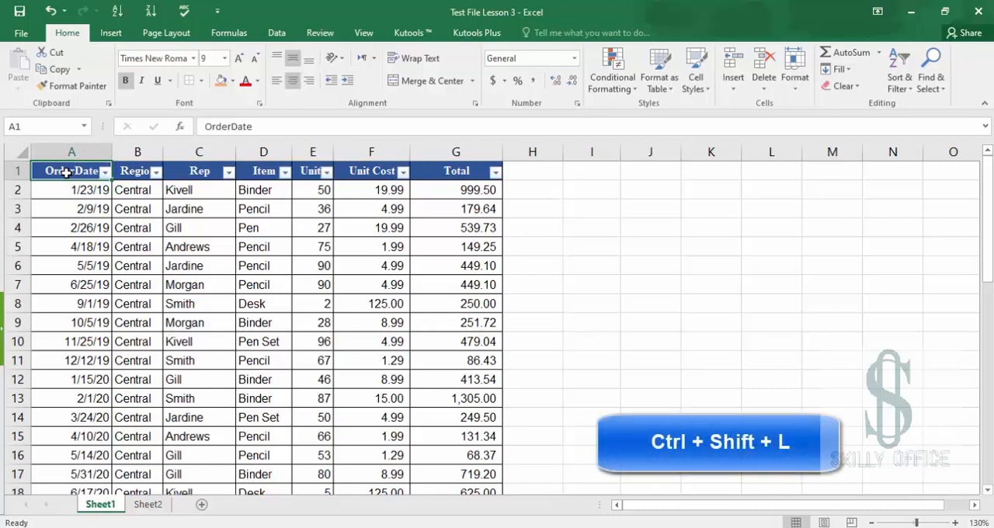
{"action": "key", "text": "ctrl+shift+l"}
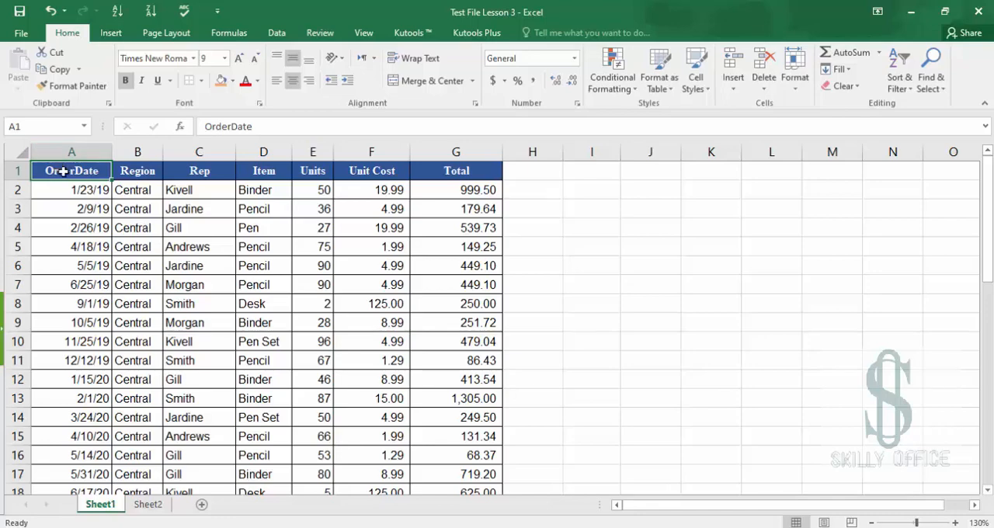
{"action": "key", "text": "ctrl"}
{"action": "key", "text": "ctrl"}
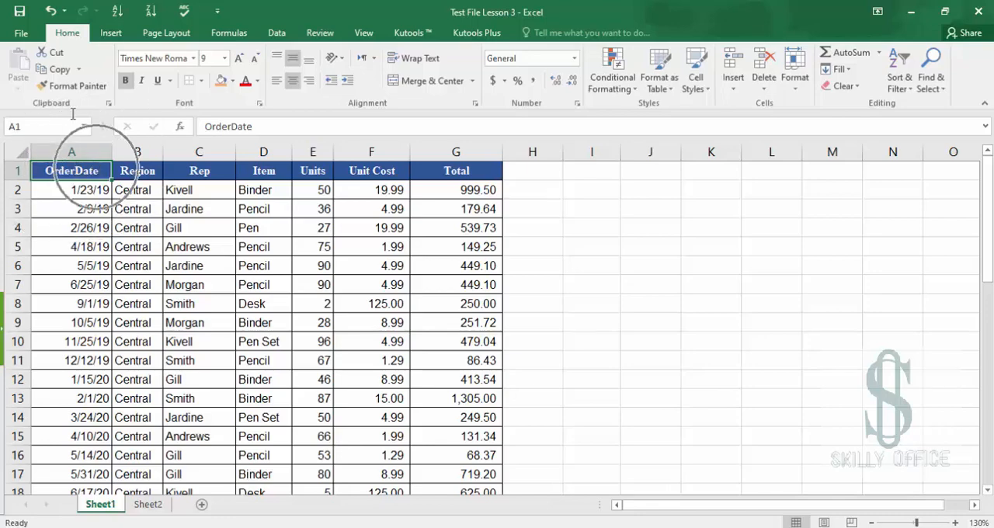
{"action": "key", "text": "ctrl"}
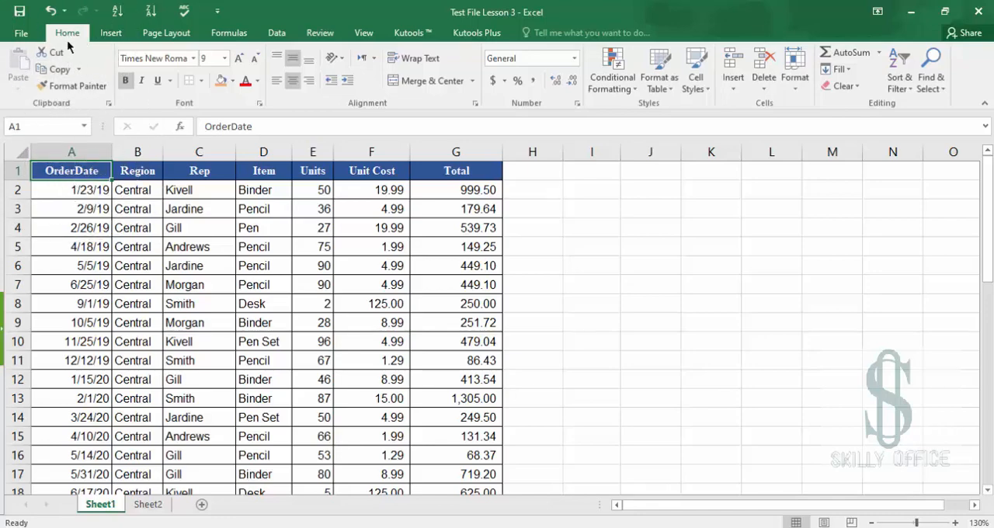
{"action": "key", "text": "ctrl"}
{"action": "key", "text": "ctrl"}
{"action": "key", "text": "ctrl"}
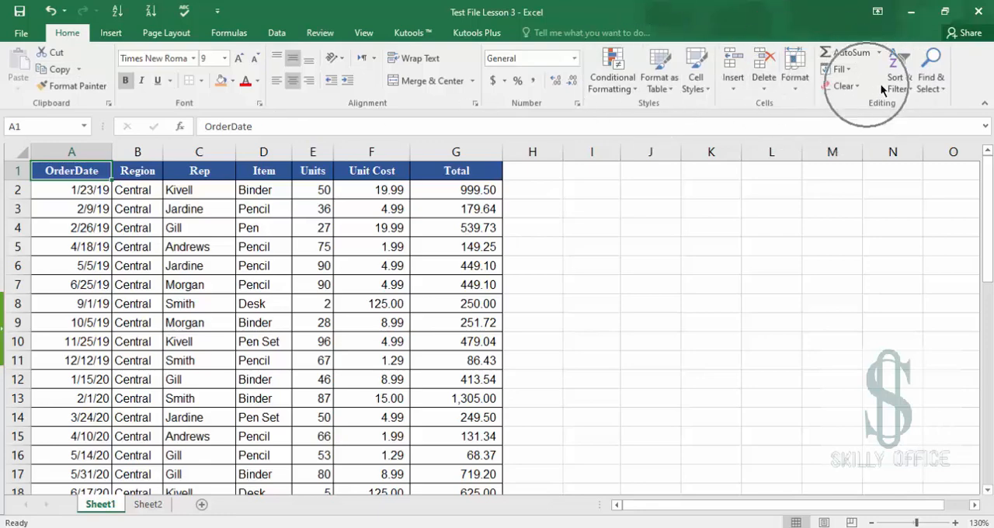
Turn on the filter buttons for the header row using the Sort & Filter command
{"action": "left_click", "coordinate": [898, 89]}
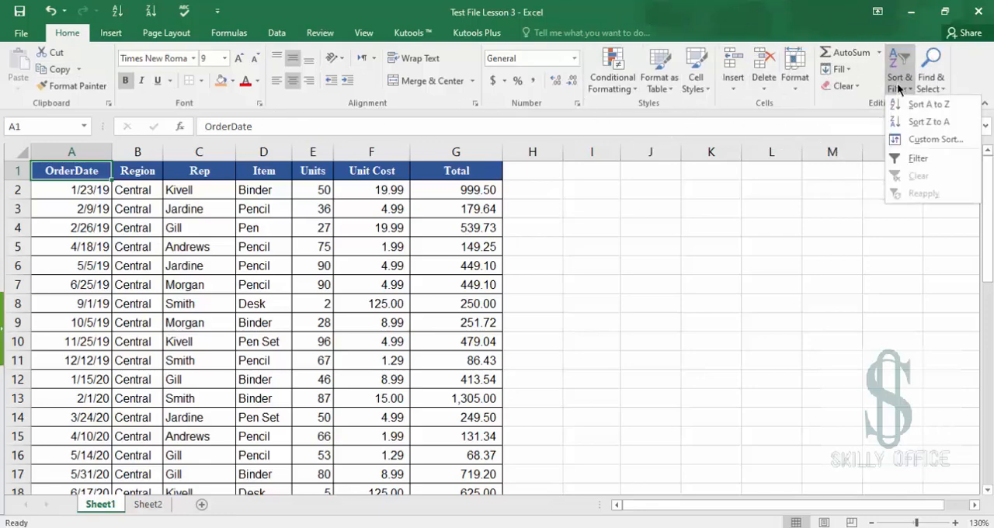
{"action": "left_click", "coordinate": [915, 158]}
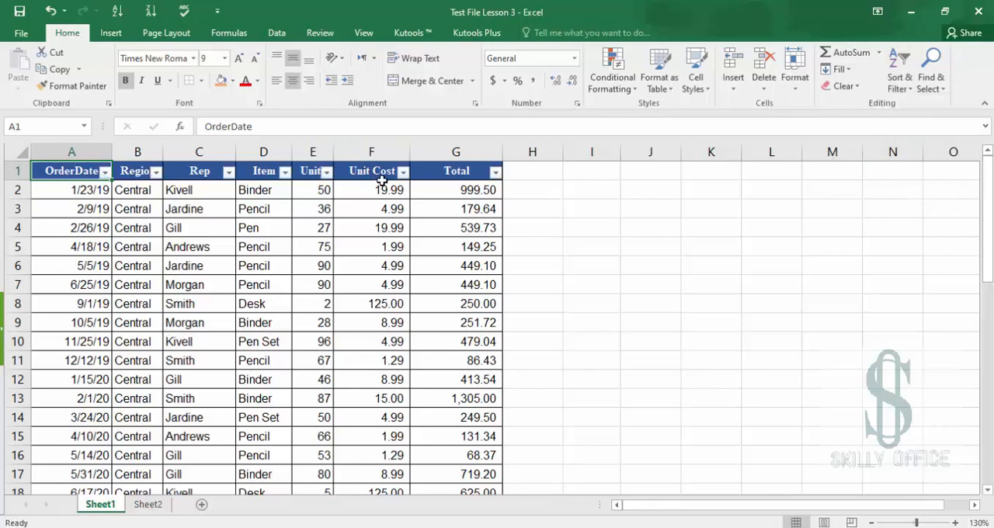
{"action": "key", "text": "ctrl"}
Widen the Region column so its header fits next to the filter button
{"action": "left_click", "coordinate": [131, 189]}
{"action": "key", "text": "shift+Down"}
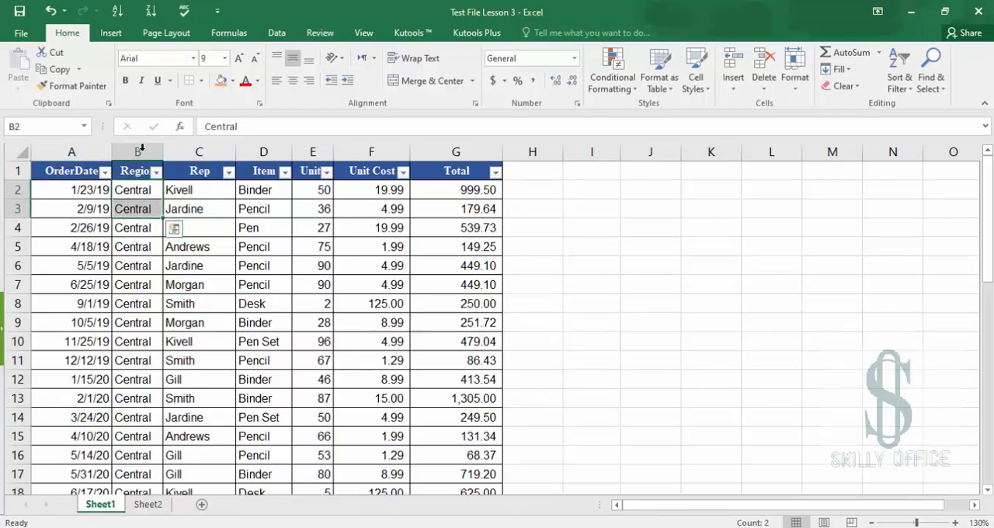
{"action": "left_click_drag", "start_coordinate": [161, 149], "coordinate": [237, 149]}
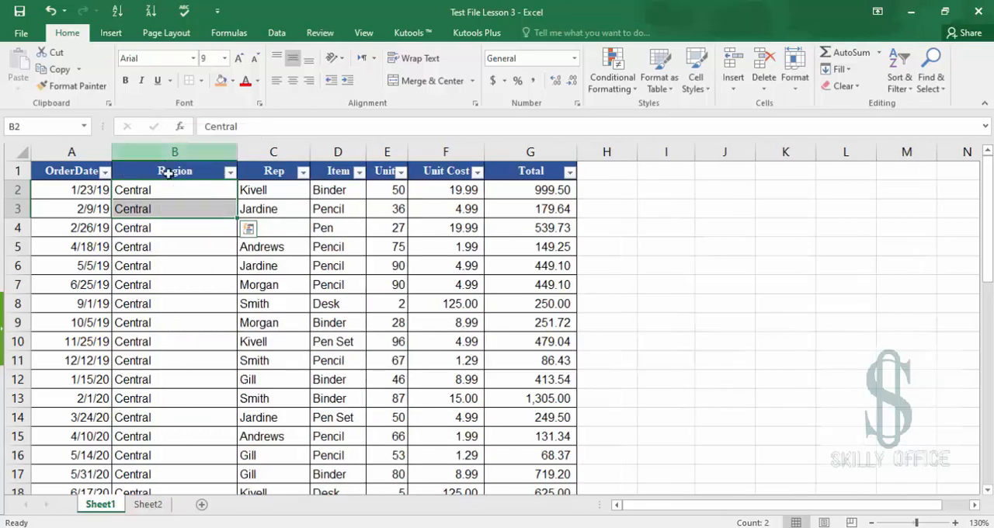
Move down through the Region column and highlight the East rows to examine how the regions are grouped
{"action": "key", "text": "Down"}
{"action": "key", "text": "Down"}
{"action": "key", "text": "Down"}
{"action": "key", "text": "Down"}
{"action": "key", "text": "Down"}
{"action": "key", "text": "Down"}
{"action": "key", "text": "Down"}
{"action": "key", "text": "Down"}
{"action": "key", "text": "Down"}
{"action": "key", "text": "Down"}
{"action": "key", "text": "Down"}
{"action": "key", "text": "Down"}
{"action": "key", "text": "Down"}
{"action": "key", "text": "Down"}
{"action": "key", "text": "Down"}
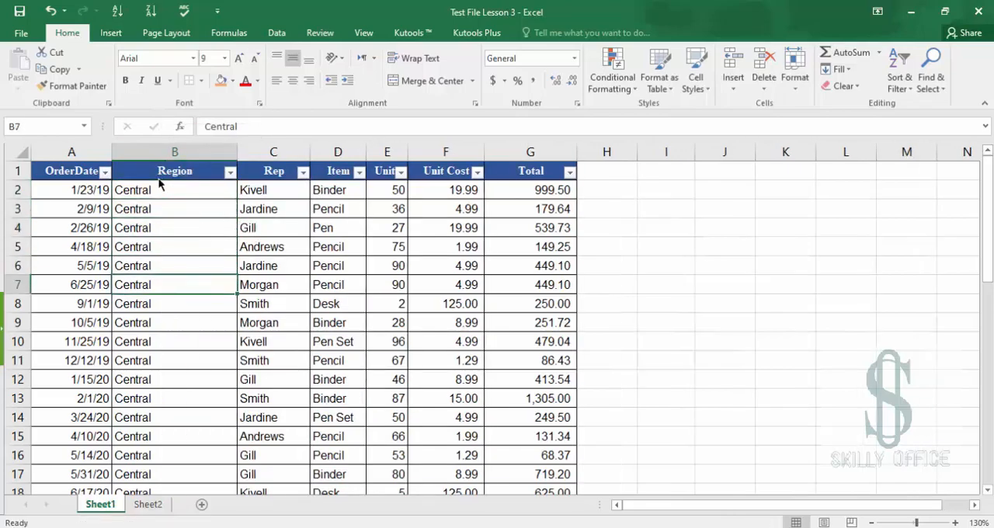
{"action": "key", "text": "Down"}
{"action": "key", "text": "Down"}
{"action": "key", "text": "Down"}
{"action": "key", "text": "Down"}
{"action": "key", "text": "Down"}
{"action": "key", "text": "Down"}
{"action": "key", "text": "Down"}
{"action": "key", "text": "Down"}
{"action": "key", "text": "Down"}
{"action": "key", "text": "Down"}
{"action": "key", "text": "Down"}
{"action": "key", "text": "Down"}
{"action": "key", "text": "Down"}
{"action": "key", "text": "Down"}
{"action": "key", "text": "Down"}
{"action": "key", "text": "Down"}
{"action": "key", "text": "Down"}
{"action": "key", "text": "Down"}
{"action": "key", "text": "Down"}
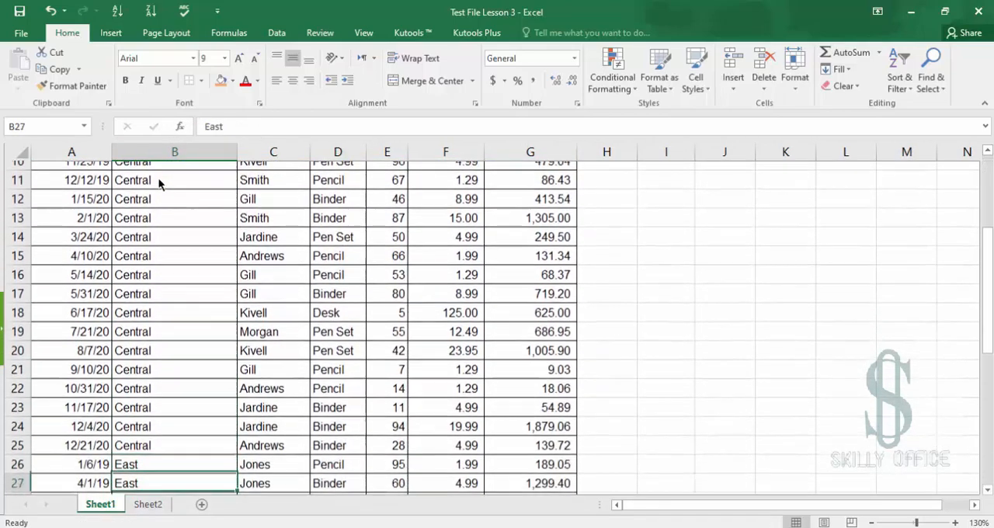
{"action": "key", "text": "Down"}
{"action": "key", "text": "Down"}
{"action": "key", "text": "Down"}
{"action": "key", "text": "Down"}
{"action": "key", "text": "Down"}
{"action": "key", "text": "Down"}
{"action": "key", "text": "Down"}
{"action": "key", "text": "Down"}
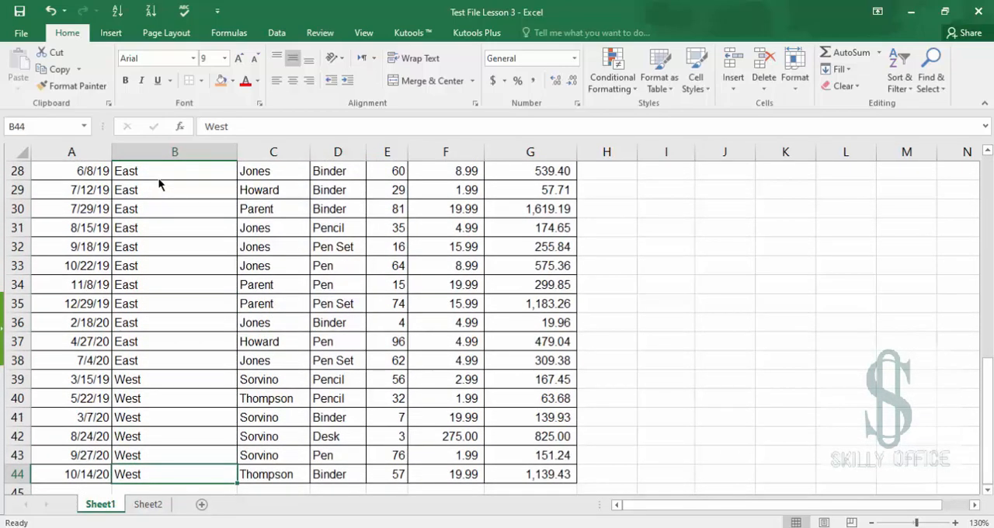
{"action": "scroll", "coordinate": [165, 335], "scroll_direction": "up", "scroll_amount": 1}
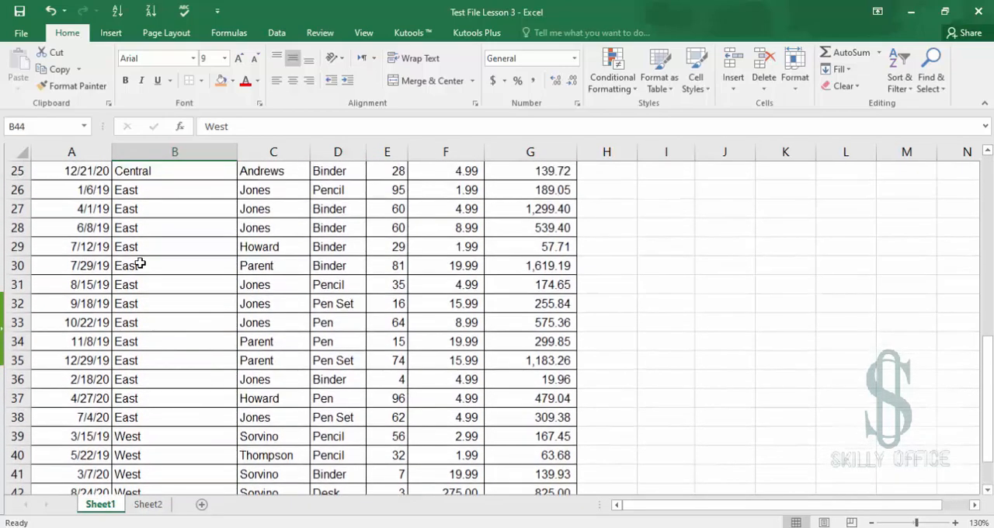
{"action": "left_click_drag", "start_coordinate": [142, 191], "coordinate": [164, 417]}
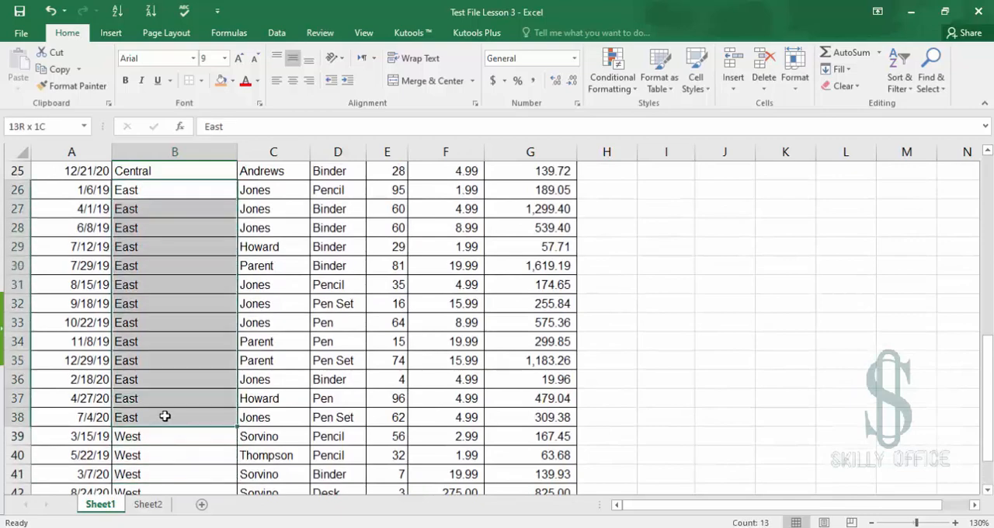
{"action": "left_click", "coordinate": [182, 306]}
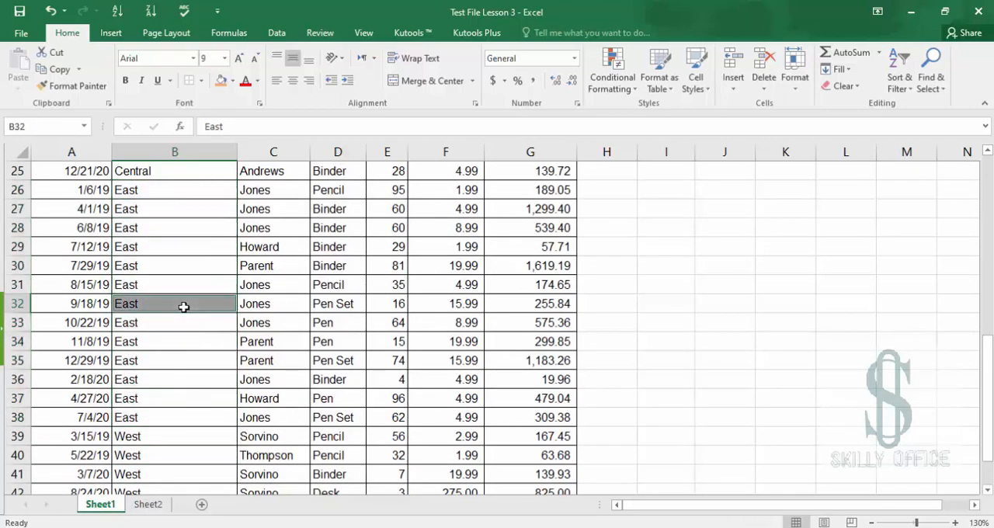
{"action": "key", "text": "ctrl+Up"}
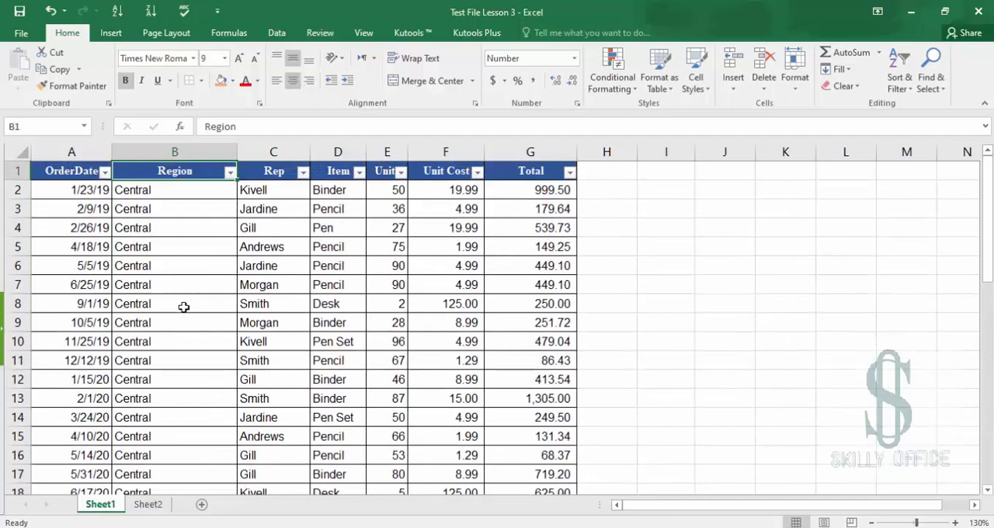
Filter the Region column to show only East records
{"action": "left_click", "coordinate": [230, 174]}
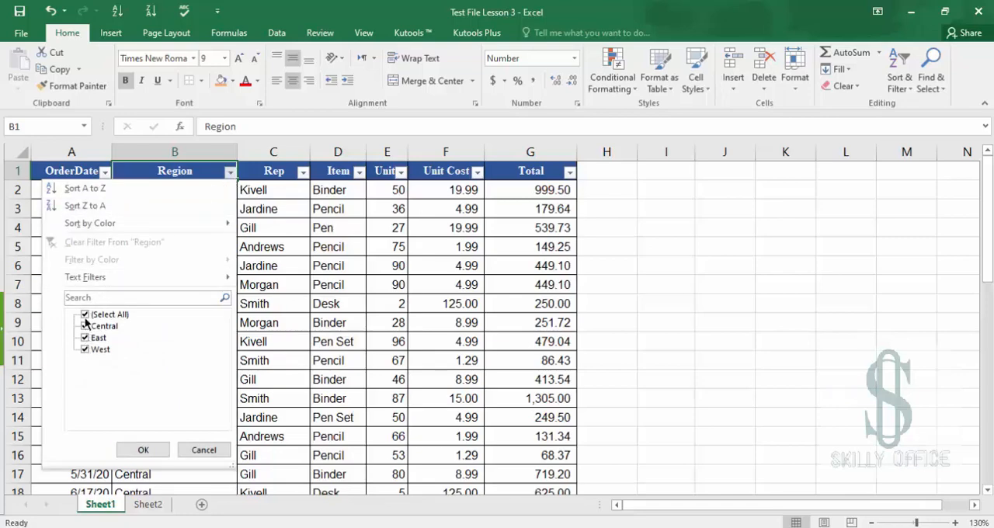
{"action": "left_click", "coordinate": [86, 315]}
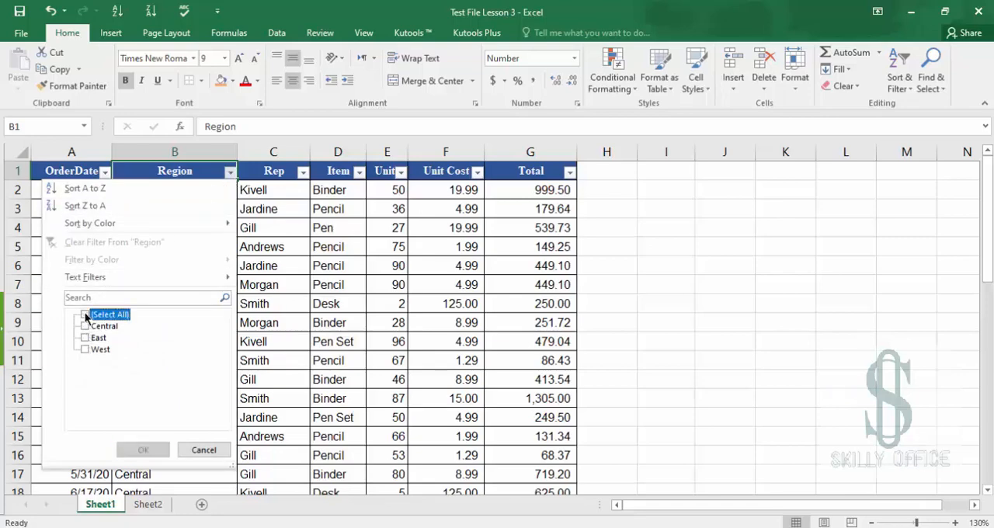
{"action": "left_click", "coordinate": [86, 338]}
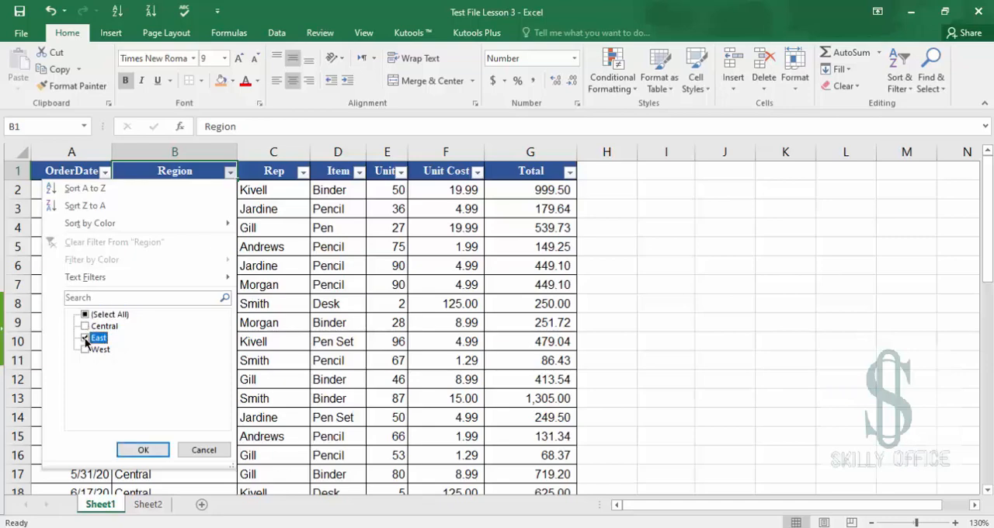
{"action": "left_click", "coordinate": [143, 449]}
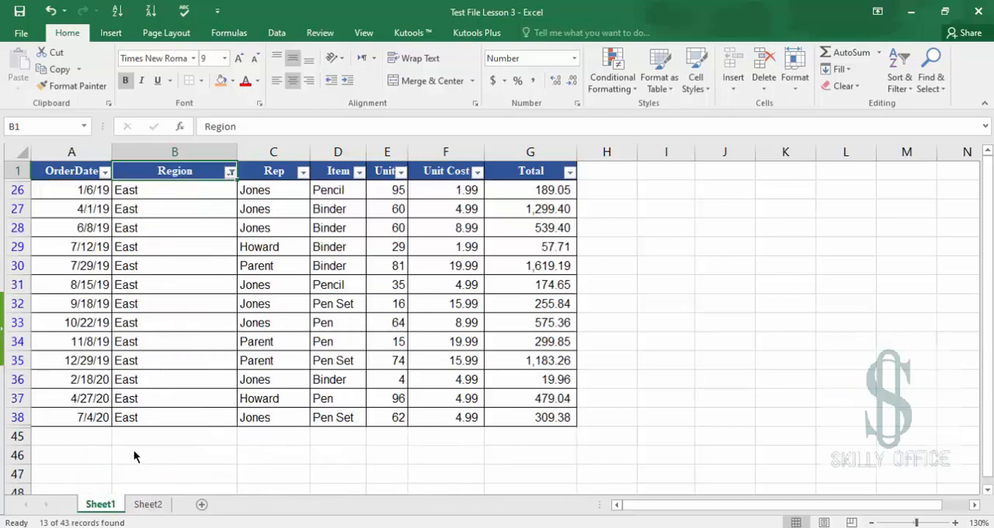
Select the filtered East records across all table columns
{"action": "left_click", "coordinate": [194, 192]}
{"action": "key", "text": "ctrl+shift+Down"}
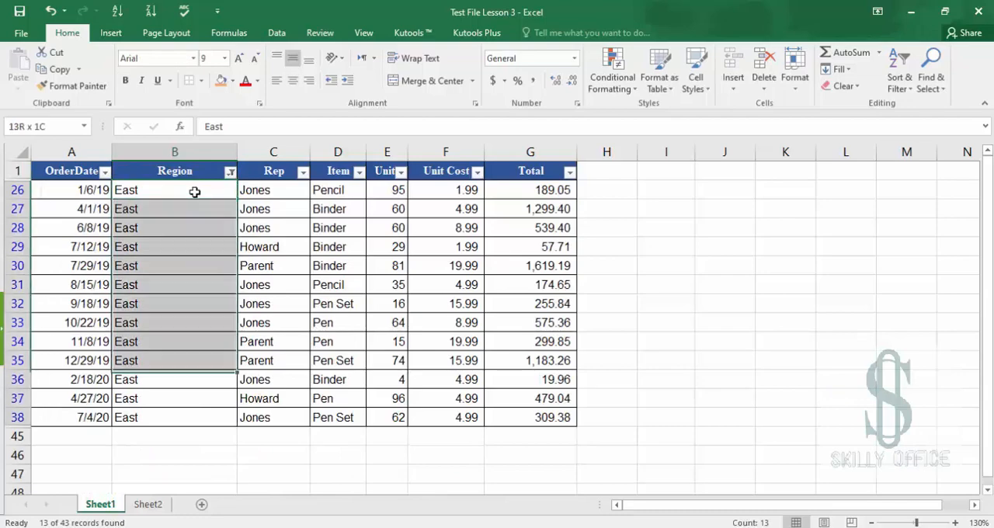
{"action": "key", "text": "ctrl+shift+Right"}
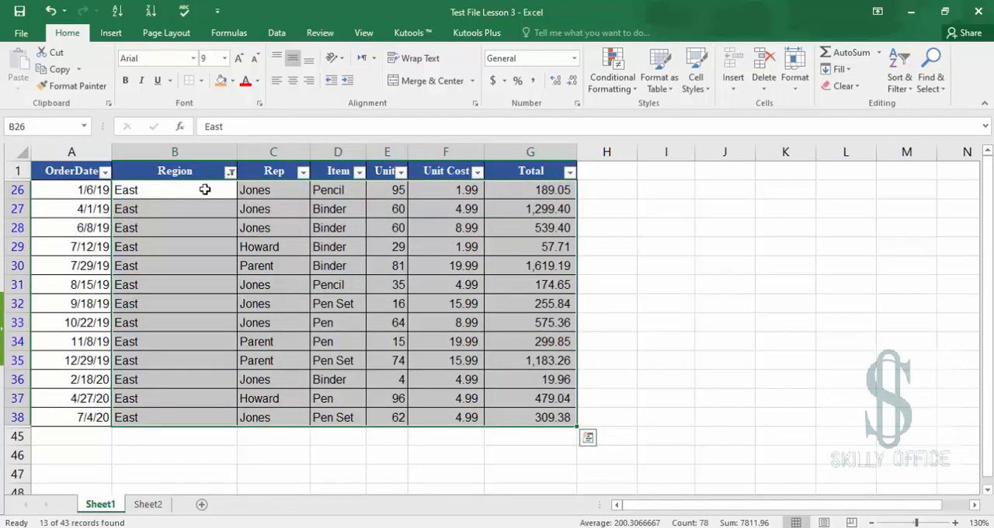
Change the Region filter to show only West records instead of East
{"action": "left_click", "coordinate": [230, 174]}
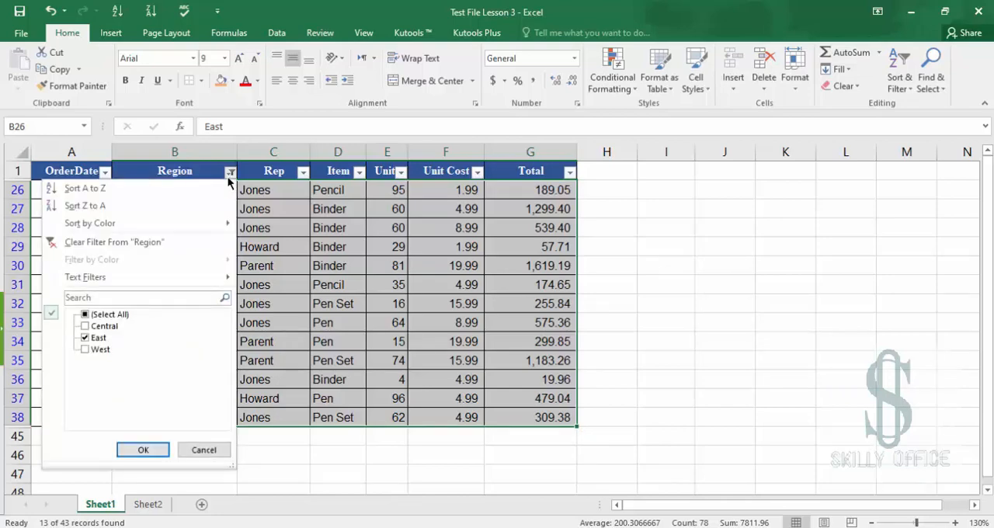
{"action": "left_click", "coordinate": [85, 338]}
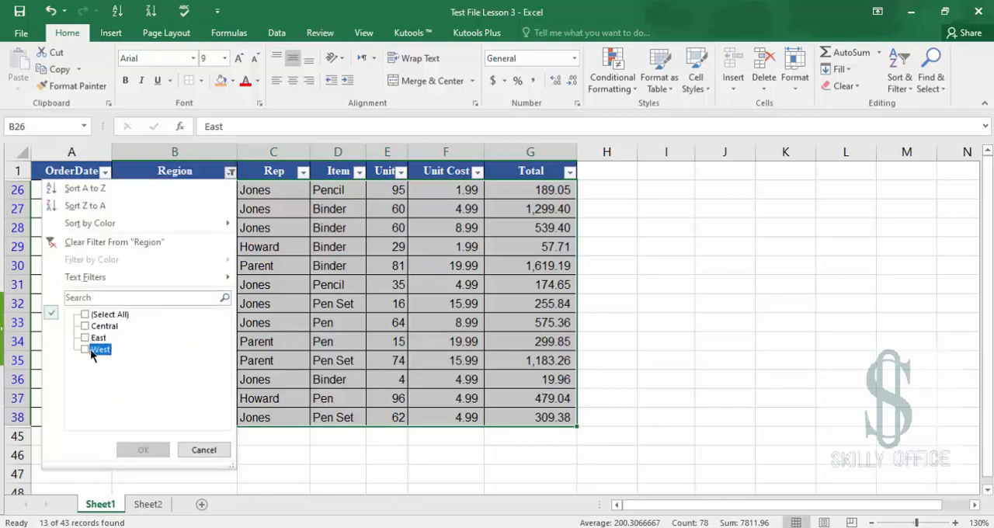
{"action": "left_click", "coordinate": [91, 351]}
{"action": "left_click", "coordinate": [141, 450]}
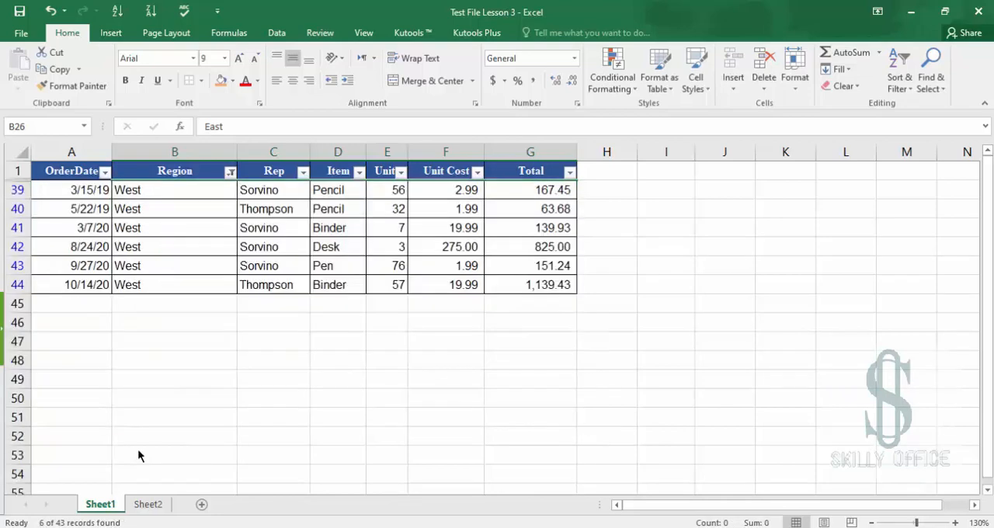
{"action": "left_click", "coordinate": [156, 266]}
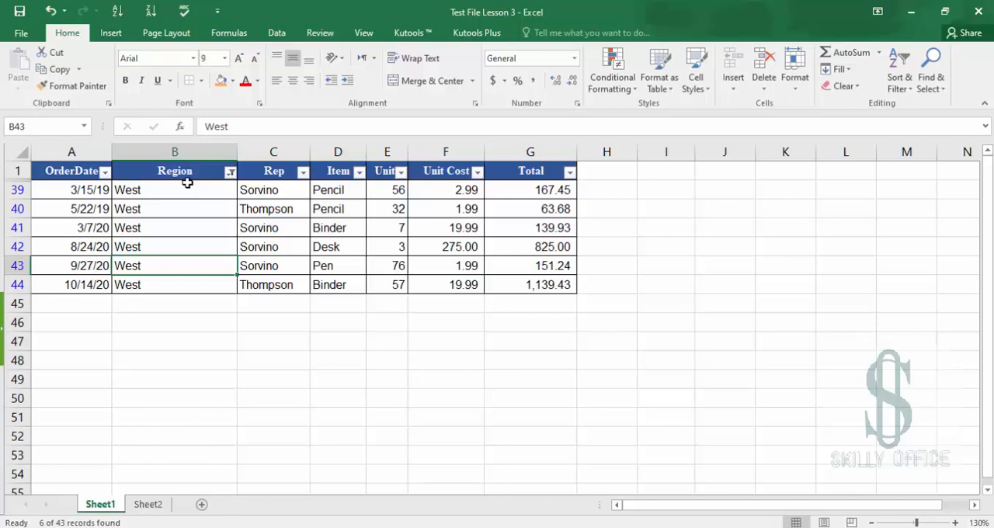
Clear the Region filter by selecting all regions again
{"action": "left_click", "coordinate": [230, 173]}
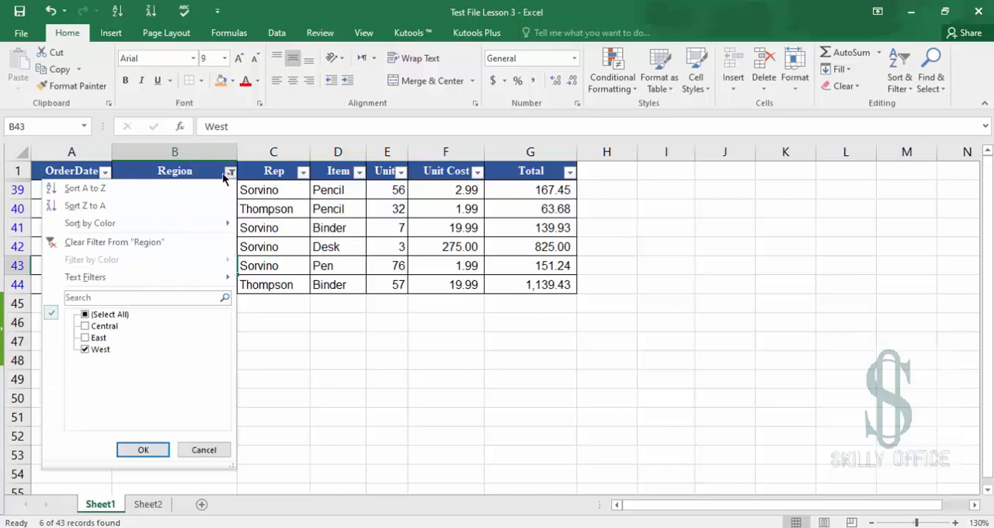
{"action": "left_click", "coordinate": [97, 315]}
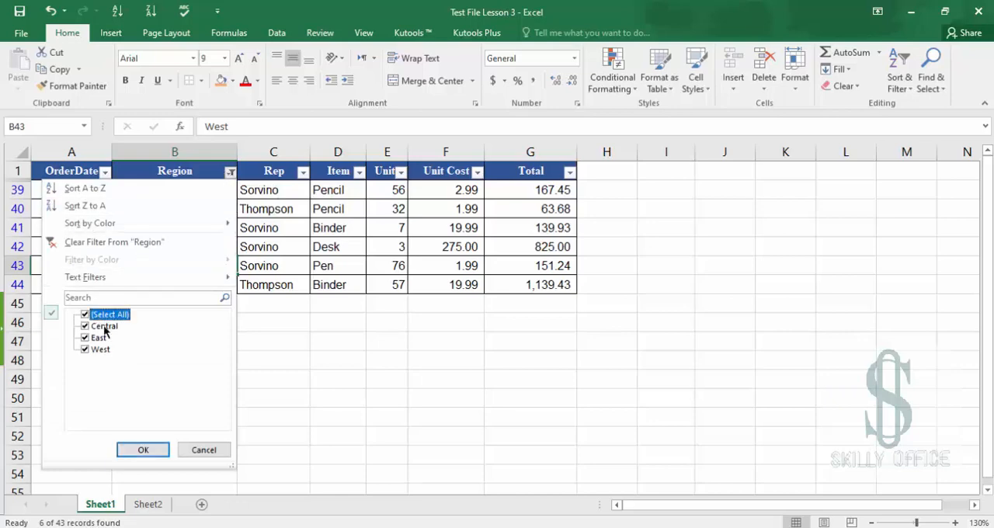
{"action": "left_click", "coordinate": [143, 451]}
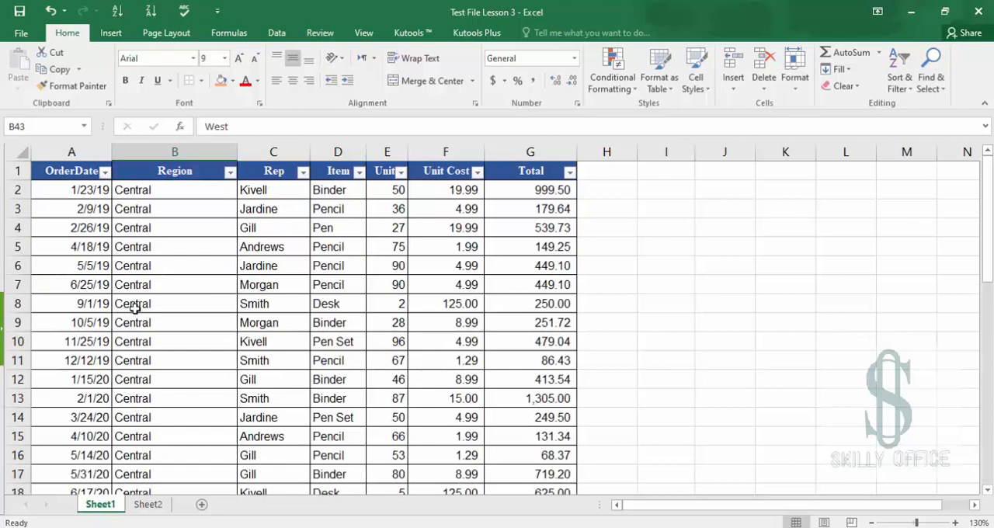
{"action": "left_click", "coordinate": [168, 211]}
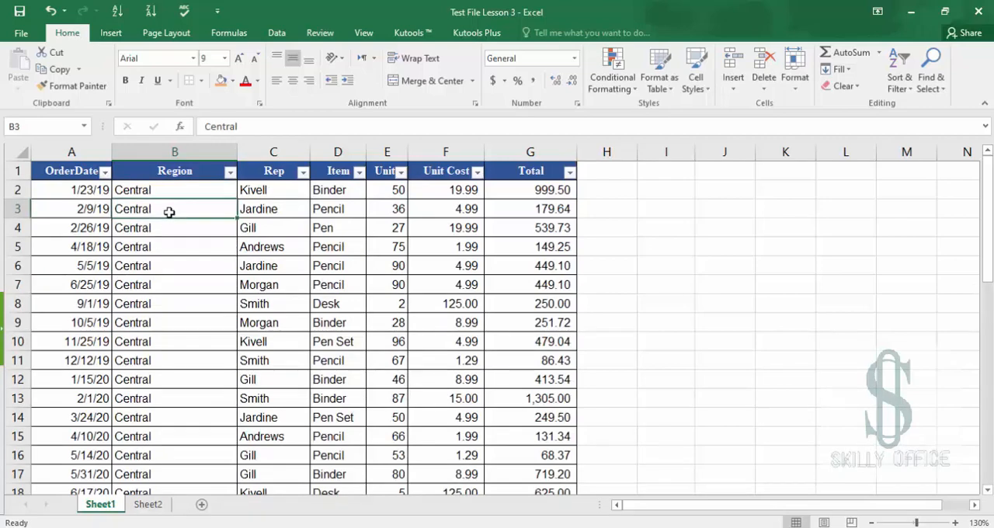
Select and scroll through blocks of the Region and Rep columns to examine the data
{"action": "left_click_drag", "start_coordinate": [163, 190], "coordinate": [180, 418]}
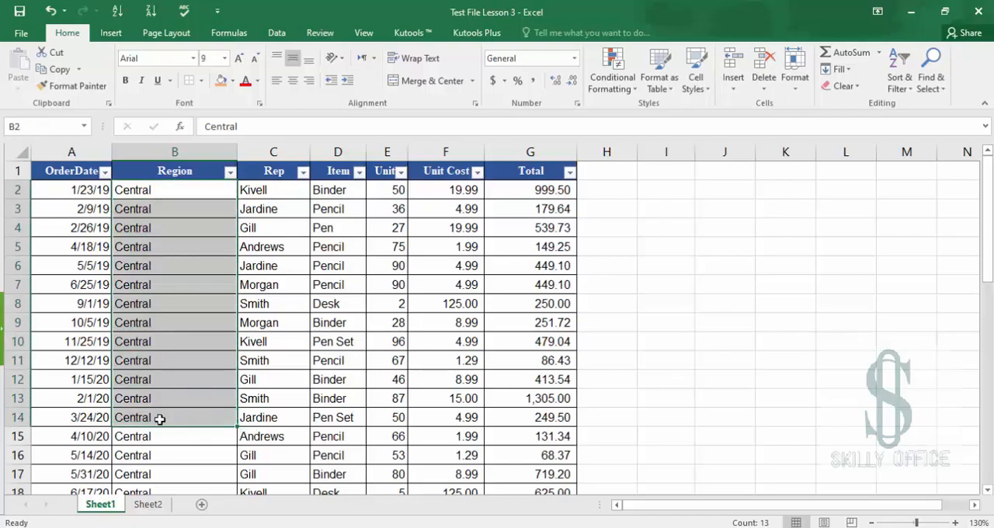
{"action": "scroll", "coordinate": [160, 417], "scroll_direction": "down", "scroll_amount": 5}
{"action": "scroll", "coordinate": [160, 419], "scroll_direction": "down", "scroll_amount": 6}
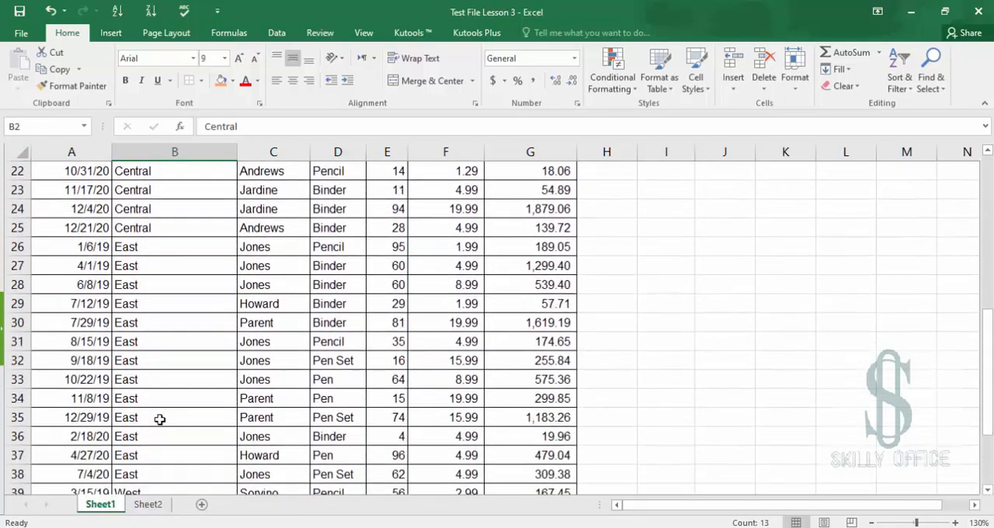
{"action": "scroll", "coordinate": [159, 419], "scroll_direction": "up", "scroll_amount": 10}
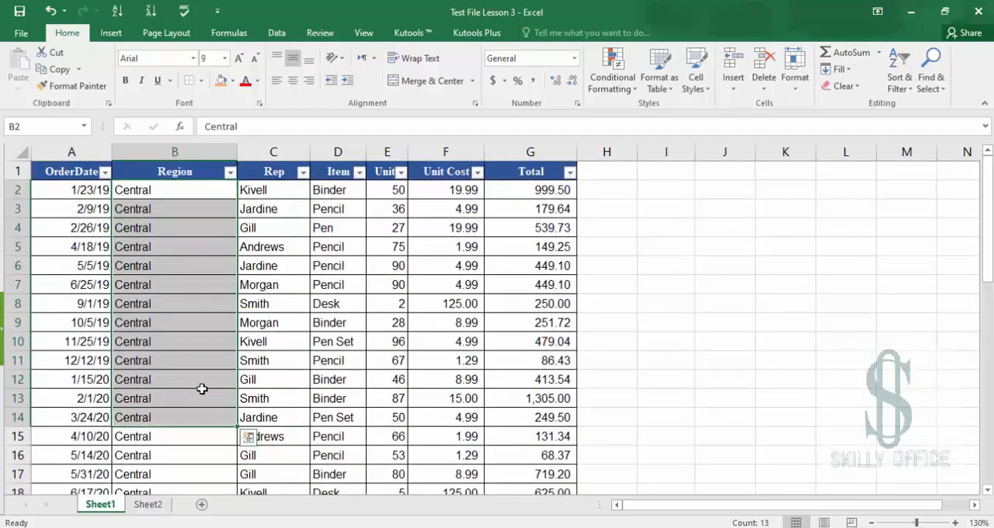
{"action": "left_click", "coordinate": [203, 392]}
{"action": "left_click", "coordinate": [292, 192]}
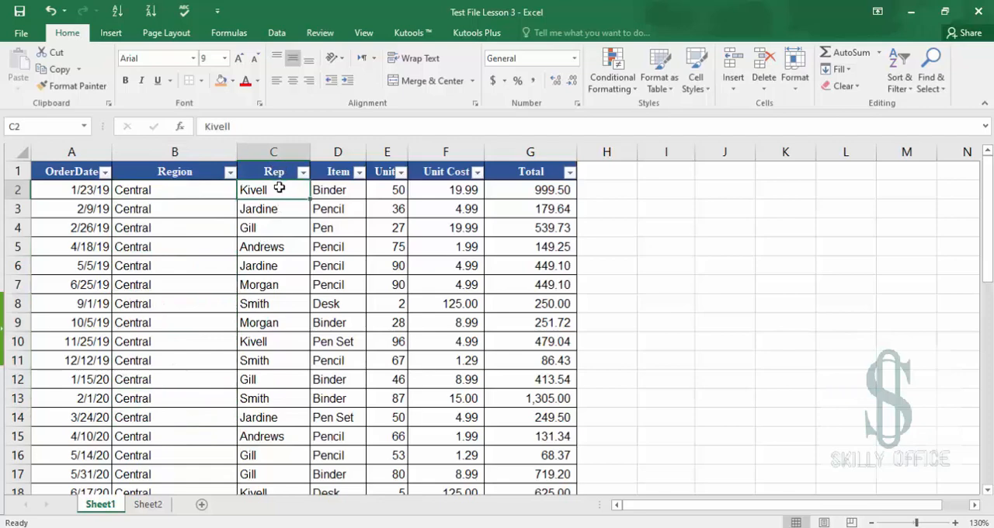
{"action": "left_click_drag", "start_coordinate": [280, 186], "coordinate": [295, 455]}
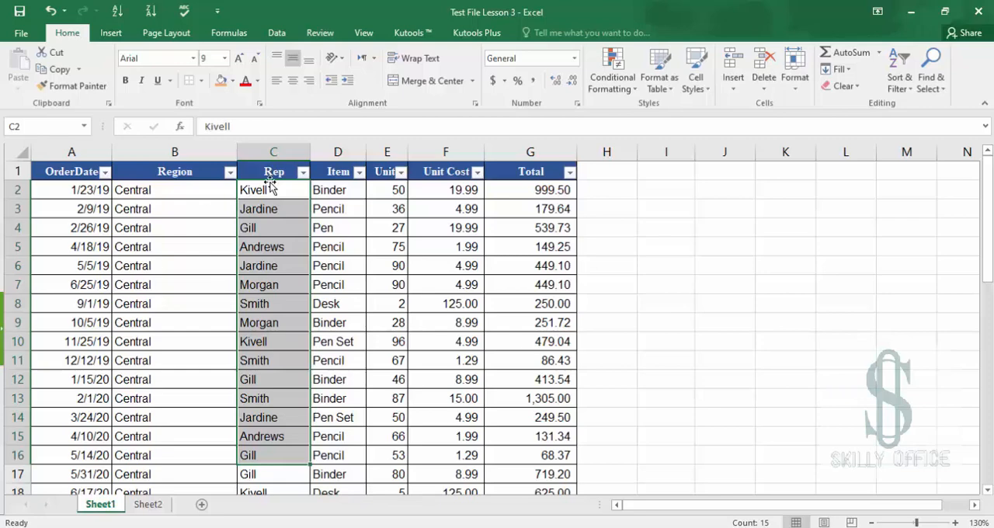
{"action": "left_click", "coordinate": [274, 250]}
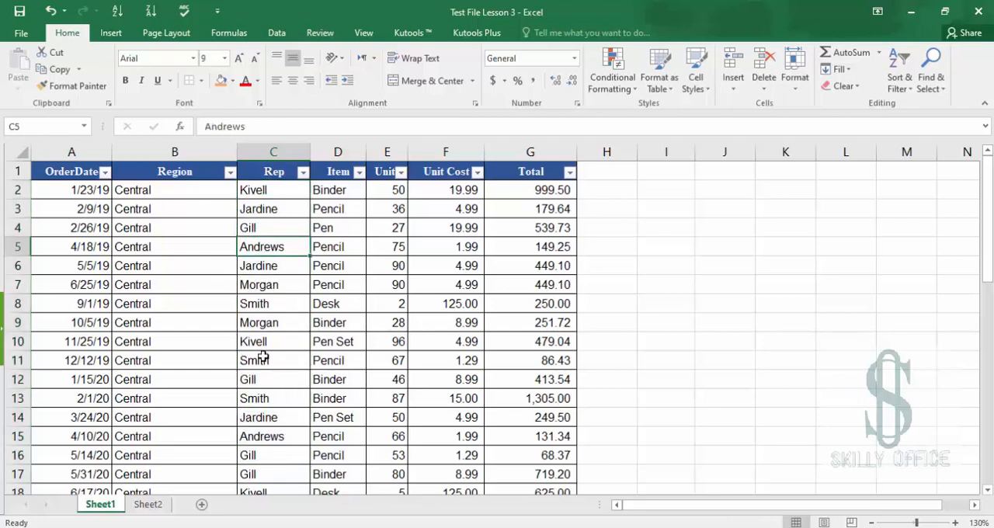
{"action": "scroll", "coordinate": [261, 353], "scroll_direction": "down", "scroll_amount": 2}
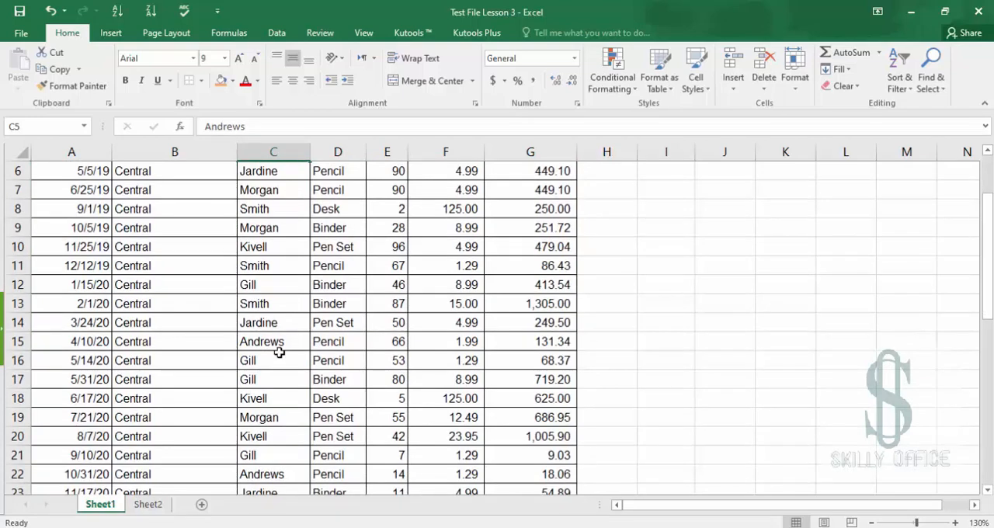
{"action": "scroll", "coordinate": [280, 326], "scroll_direction": "up", "scroll_amount": 2}
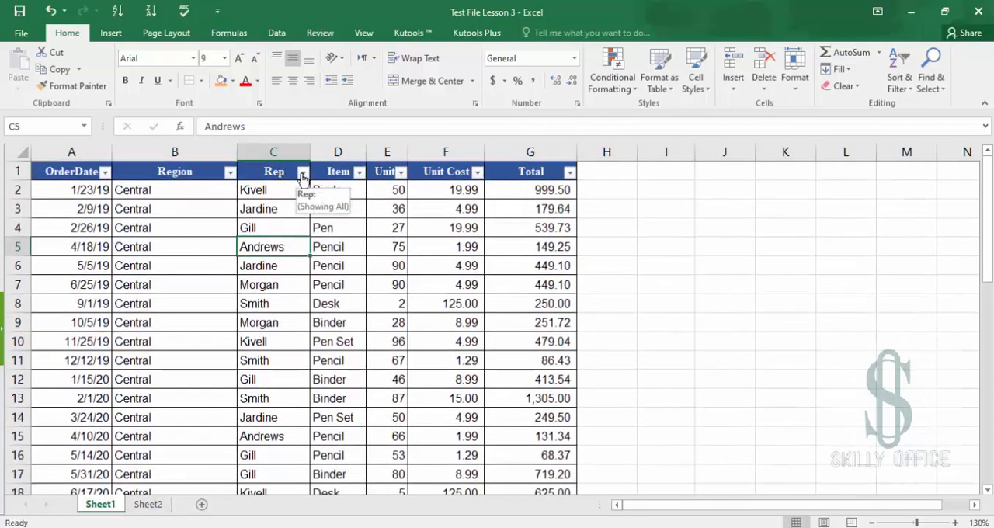
Sort the table by the Rep column from A to Z
{"action": "left_click", "coordinate": [303, 173]}
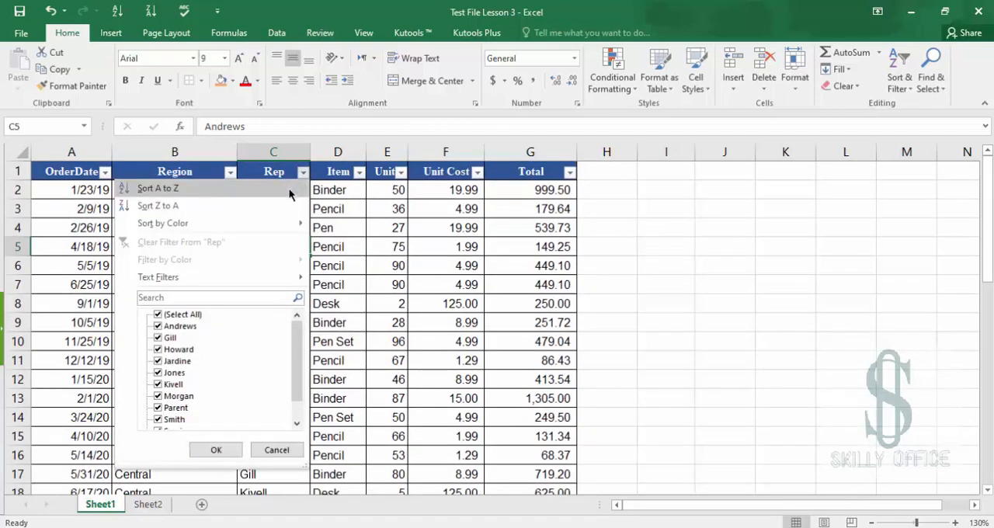
{"action": "left_click", "coordinate": [290, 194]}
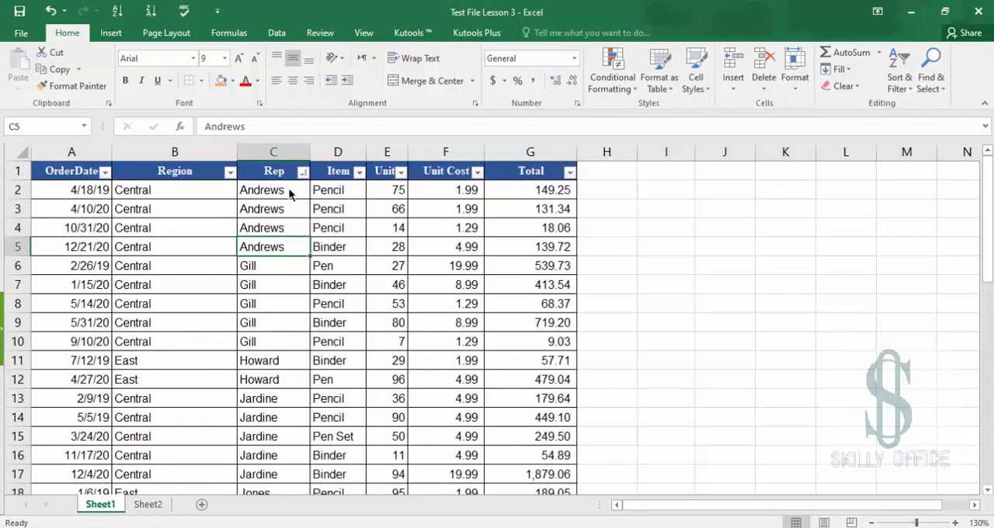
{"action": "left_click_drag", "start_coordinate": [271, 191], "coordinate": [282, 342]}
Sort the table by the Rep column from Z to A
{"action": "scroll", "coordinate": [282, 377], "scroll_direction": "down", "scroll_amount": 4}
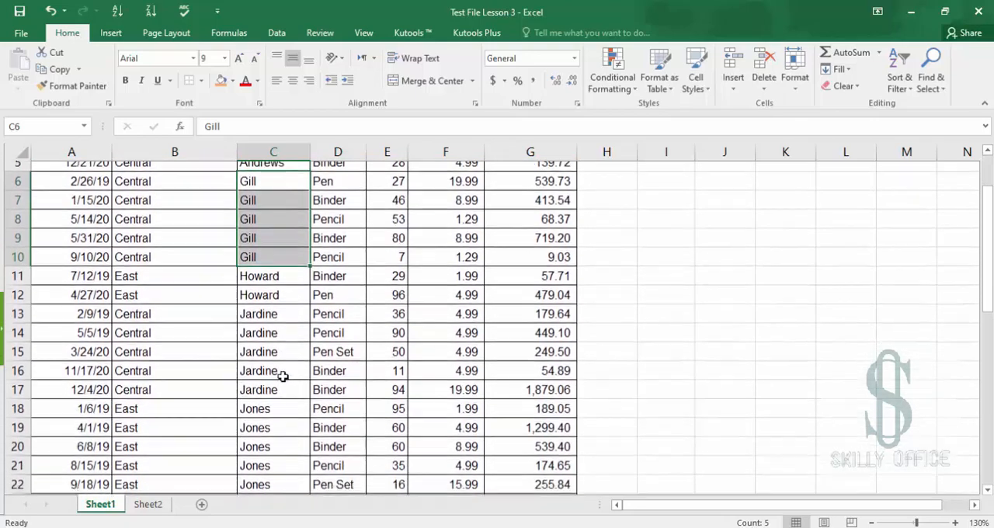
{"action": "scroll", "coordinate": [283, 378], "scroll_direction": "down", "scroll_amount": 7}
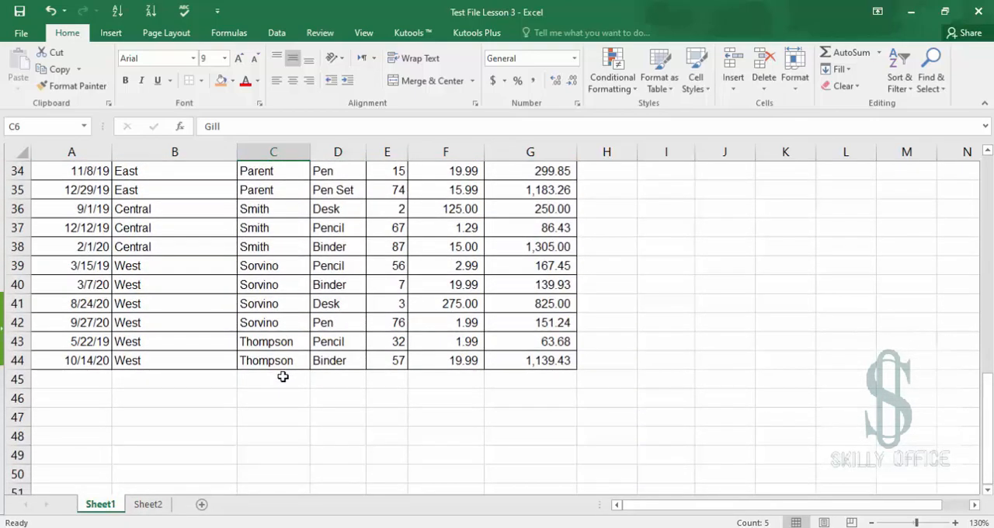
{"action": "scroll", "coordinate": [282, 377], "scroll_direction": "up", "scroll_amount": 11}
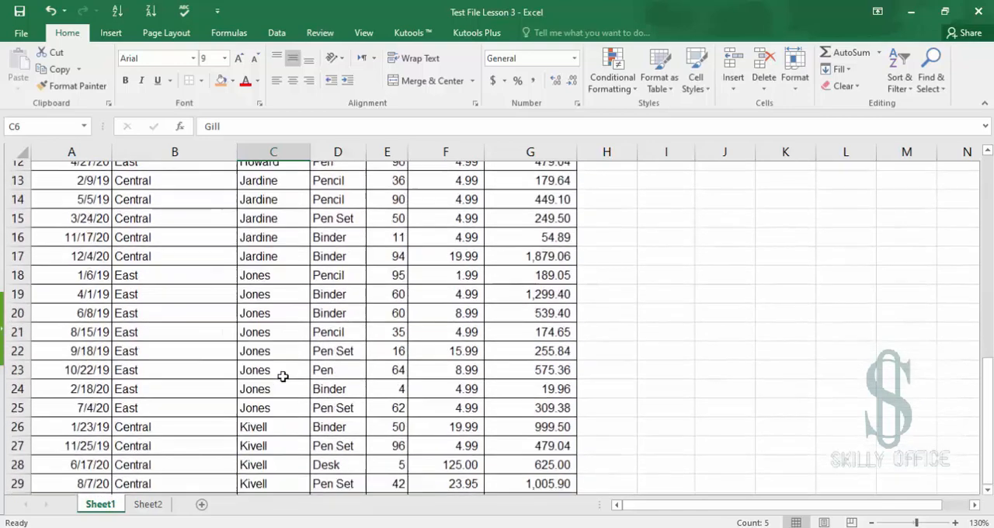
{"action": "left_click", "coordinate": [304, 173]}
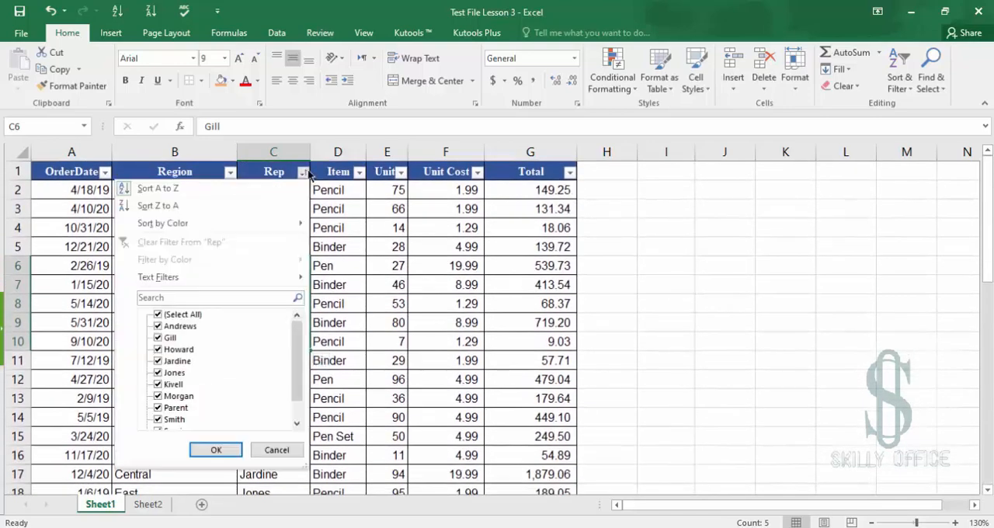
{"action": "left_click", "coordinate": [266, 205]}
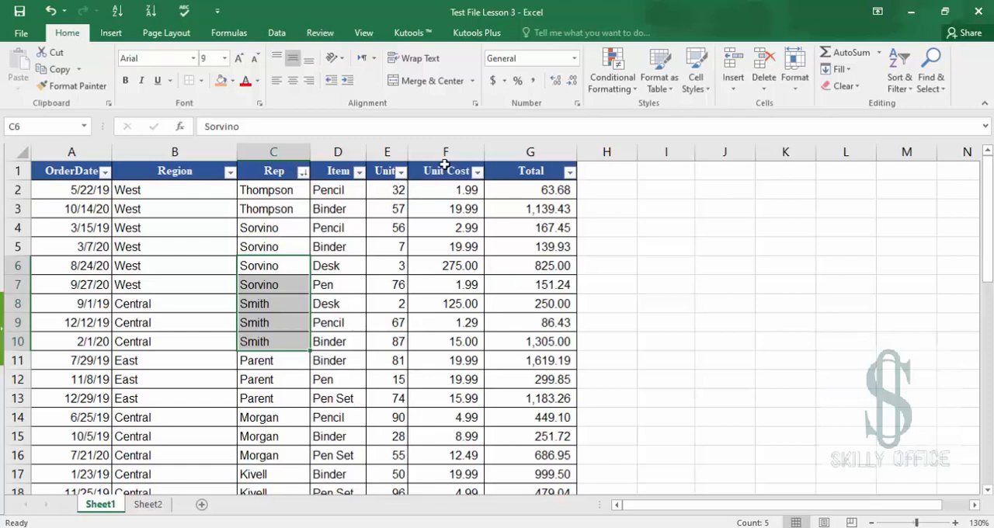
Sort the table by the Unit Cost column from smallest to largest
{"action": "left_click", "coordinate": [444, 164]}
{"action": "left_click", "coordinate": [444, 153]}
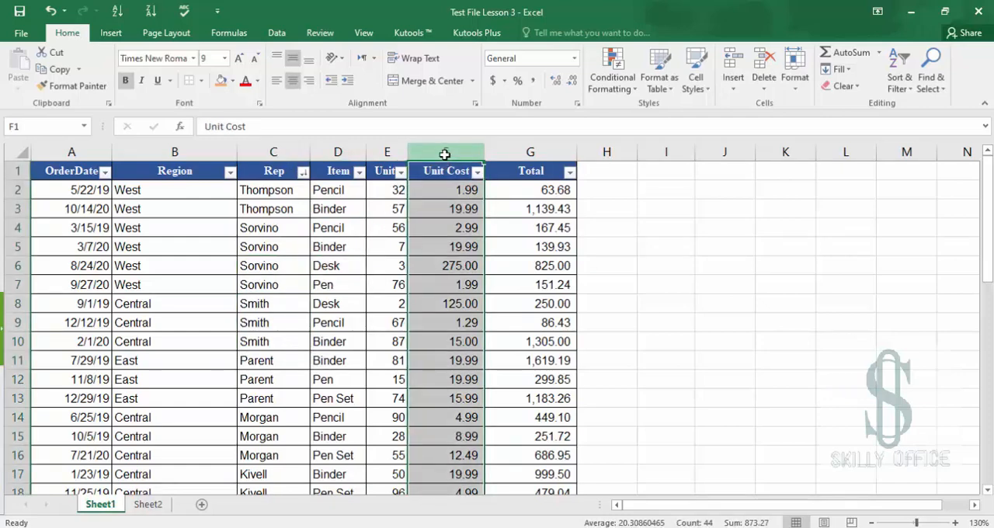
{"action": "left_click", "coordinate": [476, 172]}
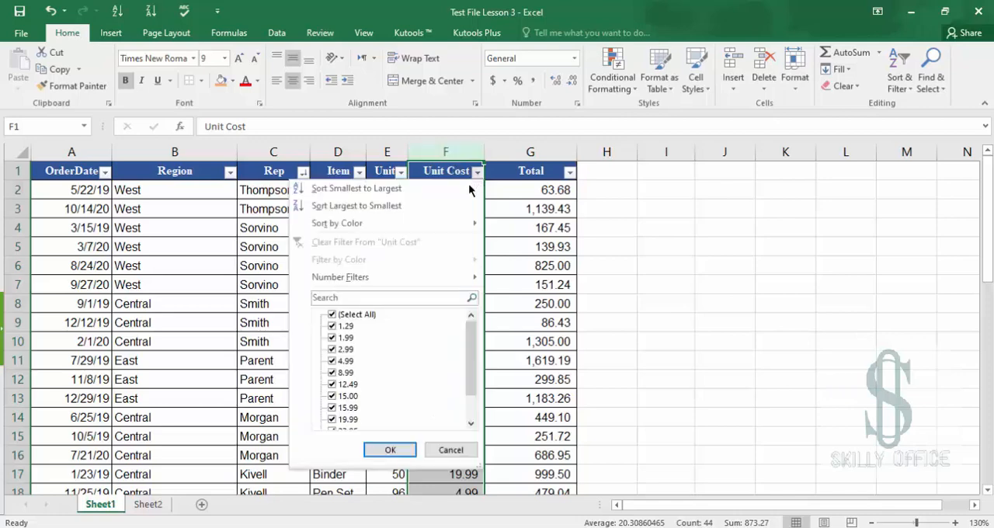
{"action": "left_click", "coordinate": [462, 189]}
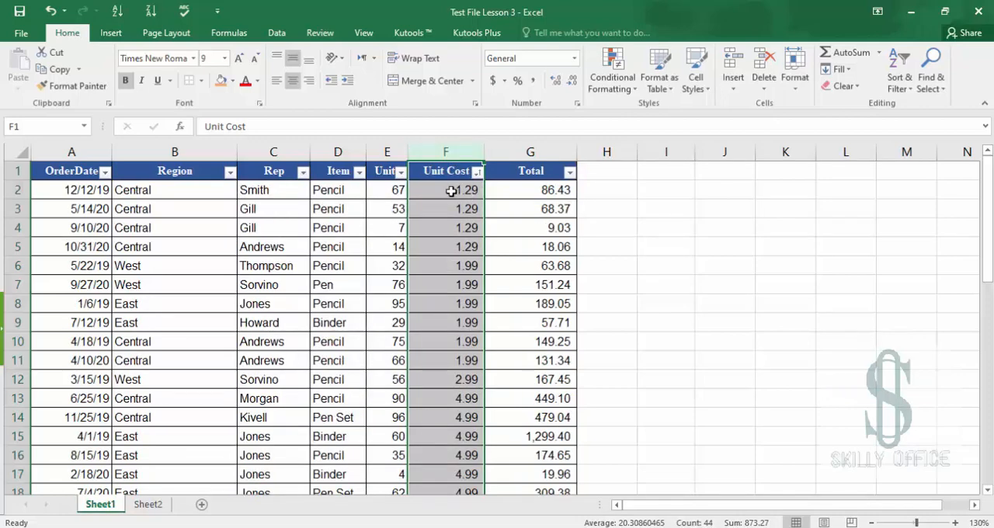
Sort the table by the Unit Cost column from largest to smallest
{"action": "left_click", "coordinate": [433, 192]}
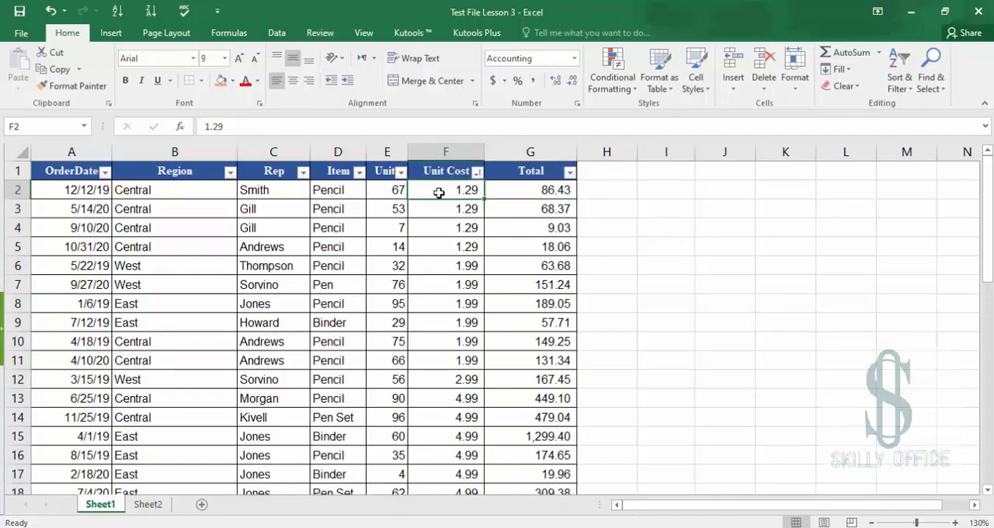
{"action": "left_click", "coordinate": [475, 172]}
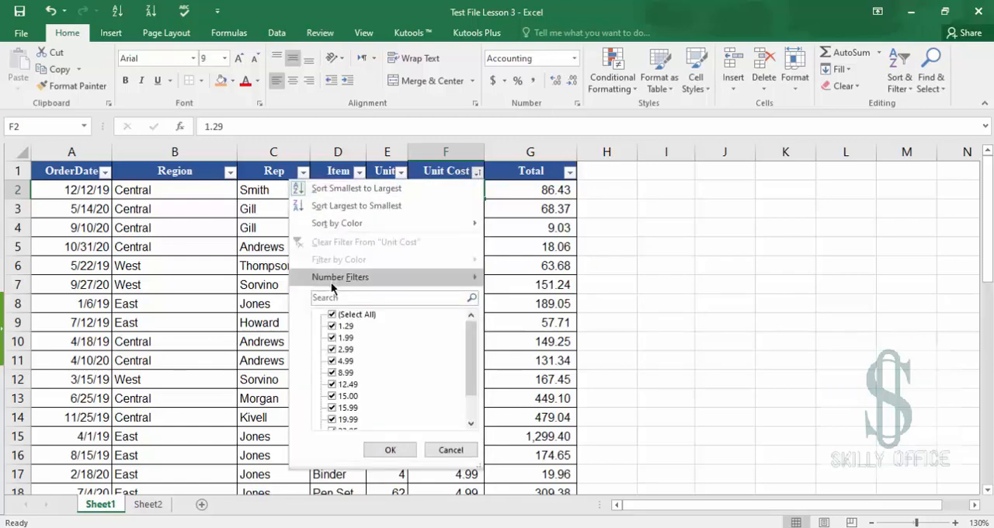
{"action": "left_click", "coordinate": [340, 205]}
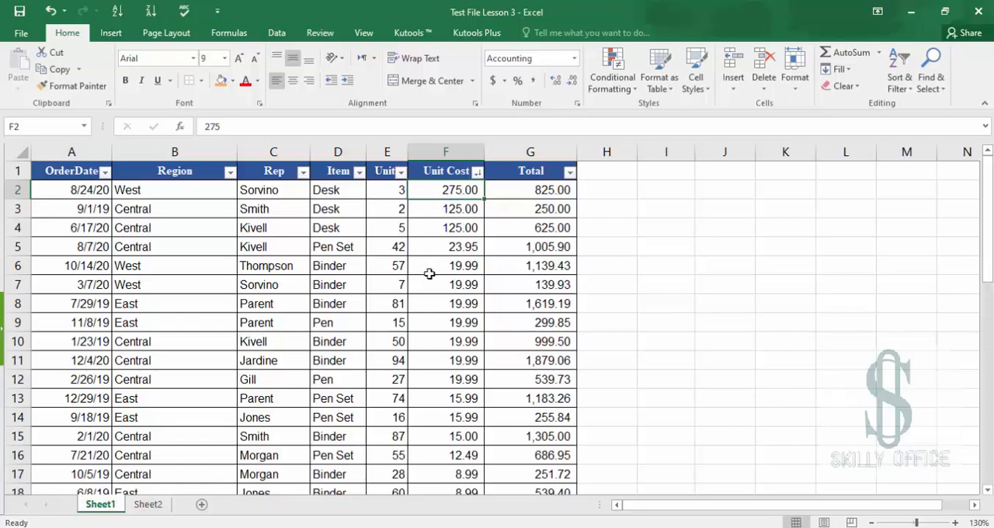
Fill the Unit Cost cells in rows 17 and 18 with yellow
{"action": "scroll", "coordinate": [429, 287], "scroll_direction": "down", "scroll_amount": 2}
{"action": "scroll", "coordinate": [429, 287], "scroll_direction": "down", "scroll_amount": 1}
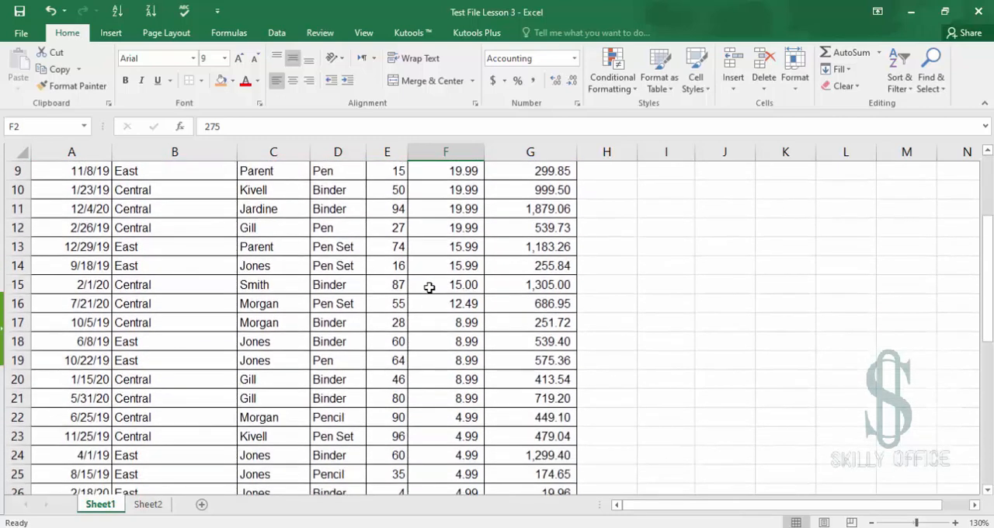
{"action": "scroll", "coordinate": [429, 287], "scroll_direction": "down", "scroll_amount": 1}
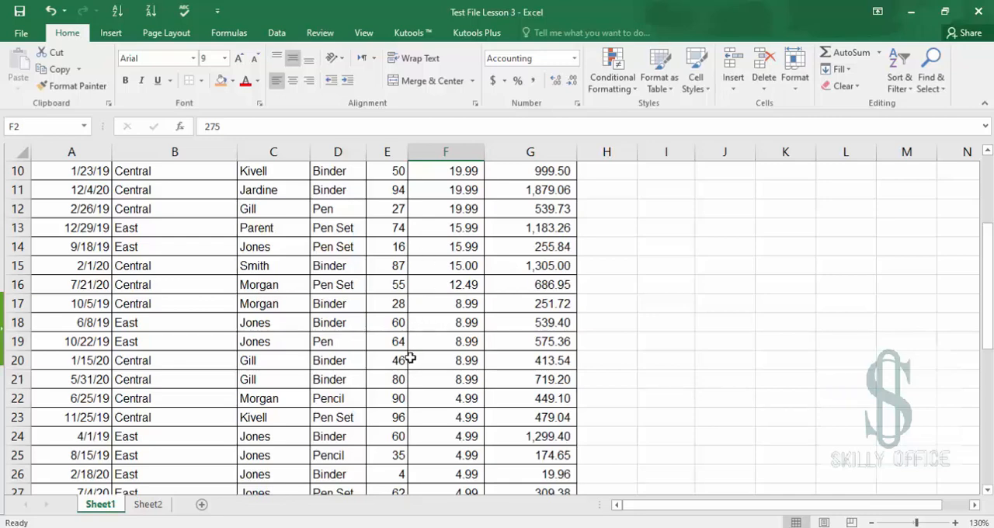
{"action": "left_click", "coordinate": [439, 304]}
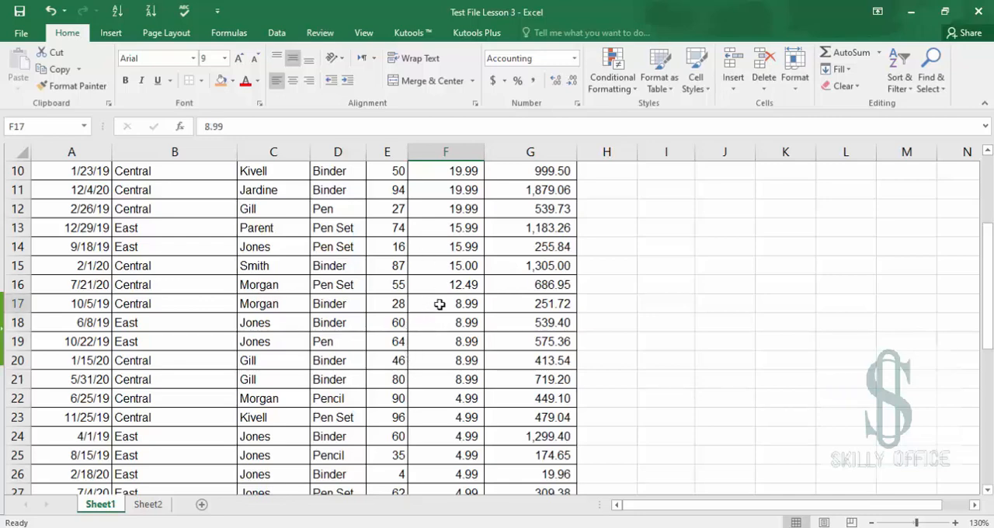
{"action": "left_click", "coordinate": [343, 302]}
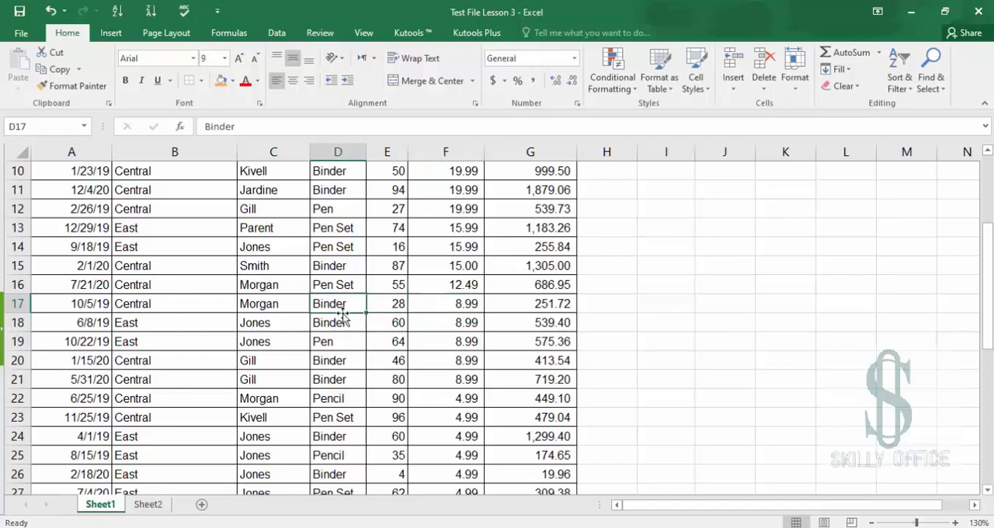
{"action": "left_click", "coordinate": [344, 317]}
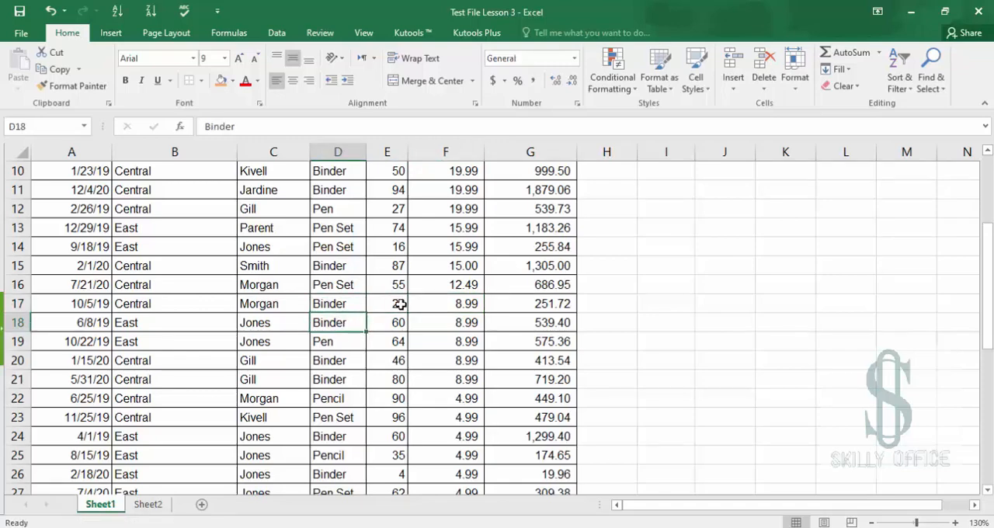
{"action": "left_click", "coordinate": [451, 303]}
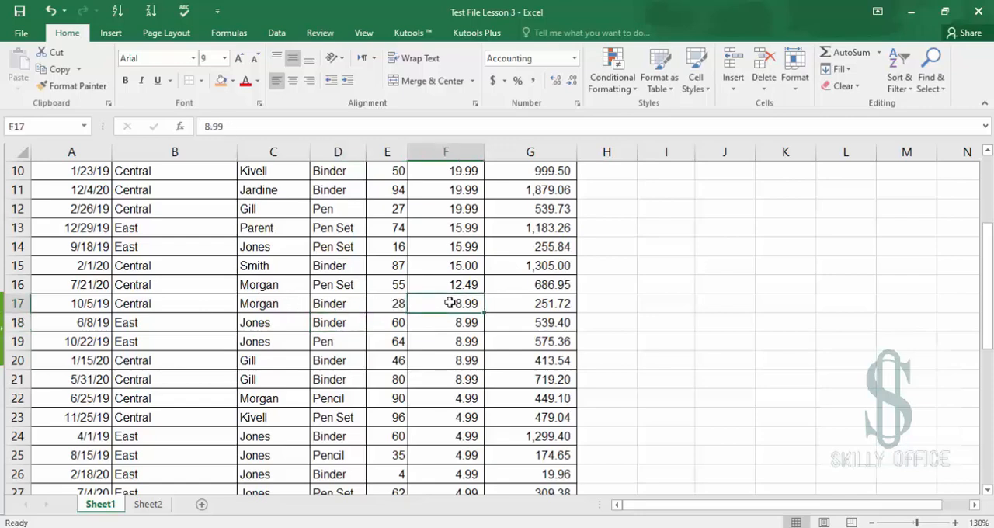
{"action": "left_click_drag", "start_coordinate": [450, 303], "coordinate": [450, 321]}
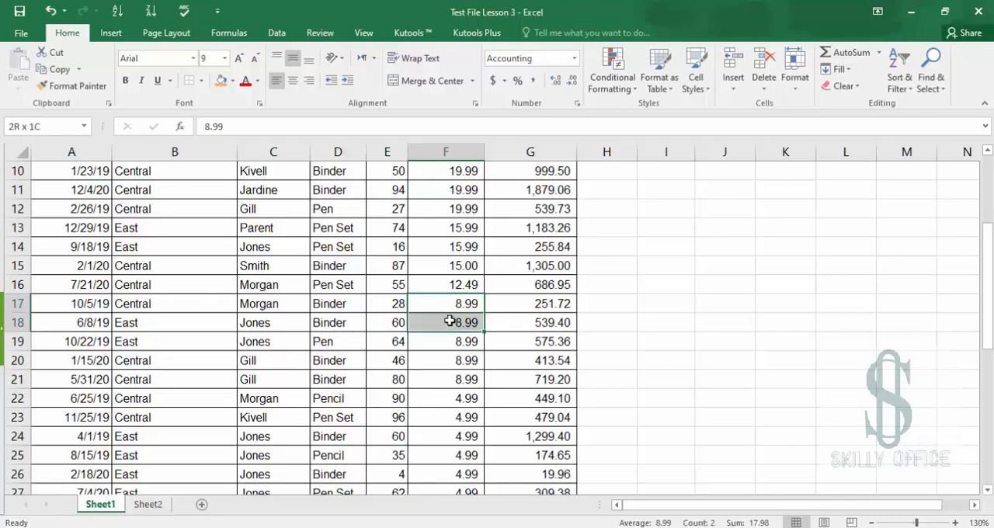
{"action": "left_click", "coordinate": [232, 80]}
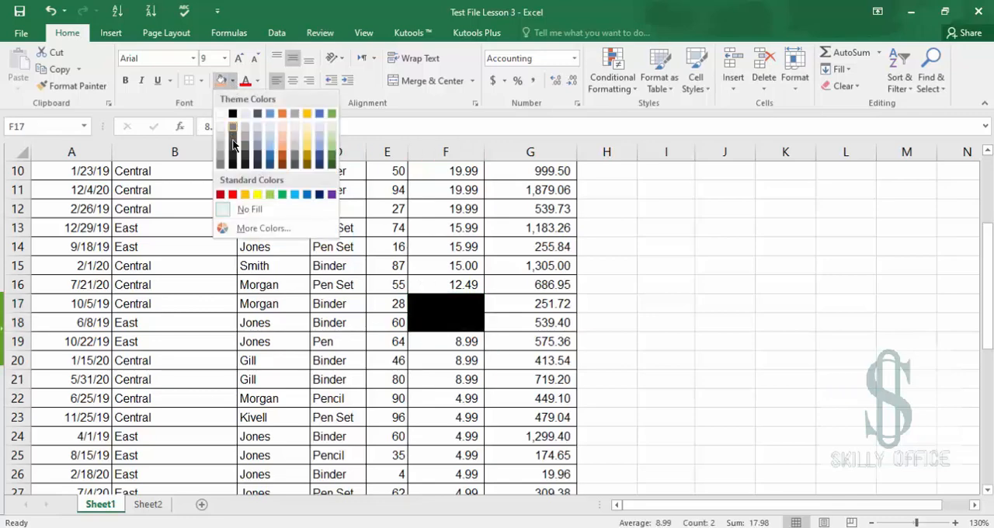
{"action": "left_click", "coordinate": [260, 196]}
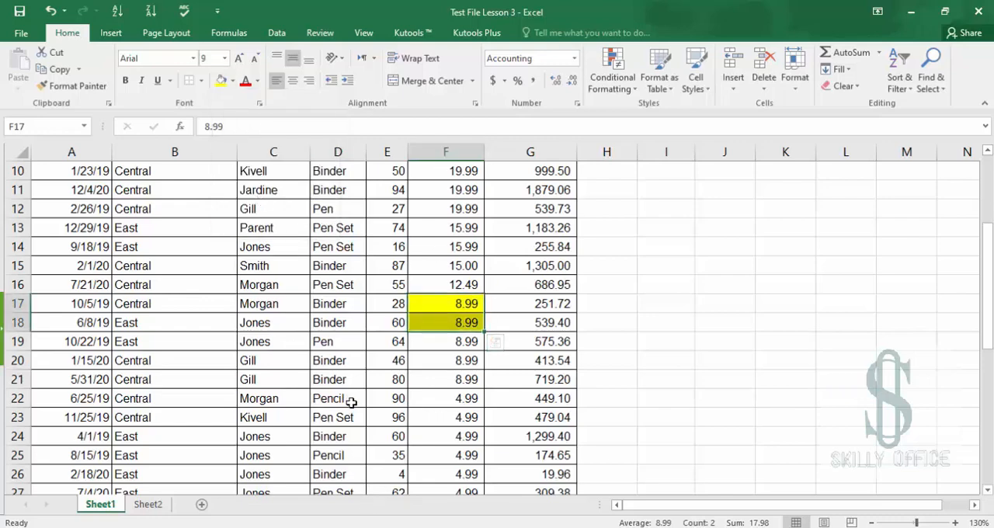
Apply the same yellow fill to the Unit Cost cells in rows 20, 21 and 24
{"action": "left_click_drag", "start_coordinate": [458, 360], "coordinate": [458, 380]}
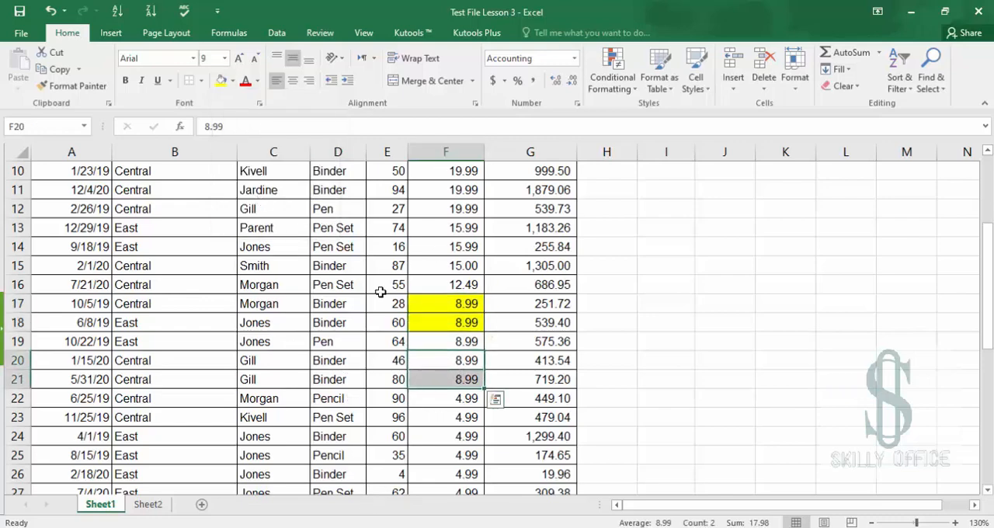
{"action": "left_click", "coordinate": [220, 81]}
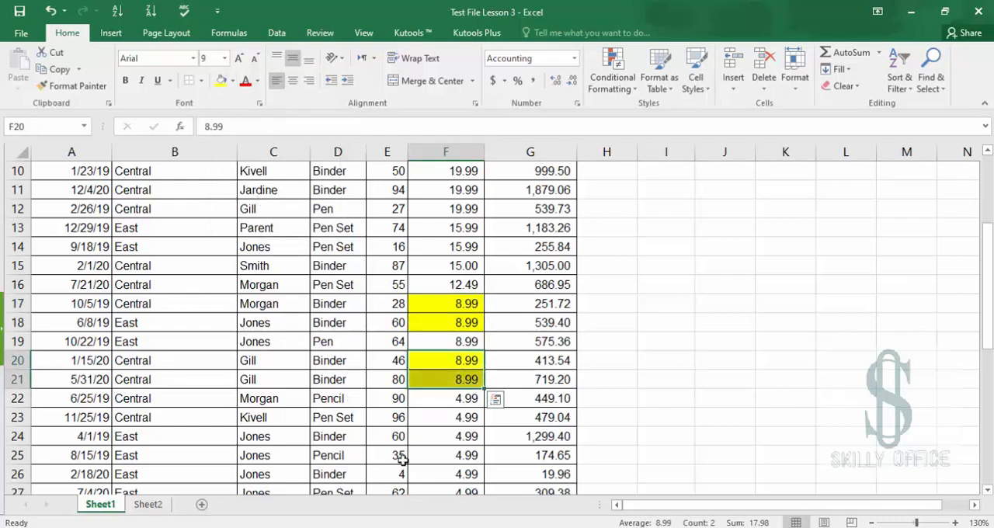
{"action": "left_click", "coordinate": [443, 439]}
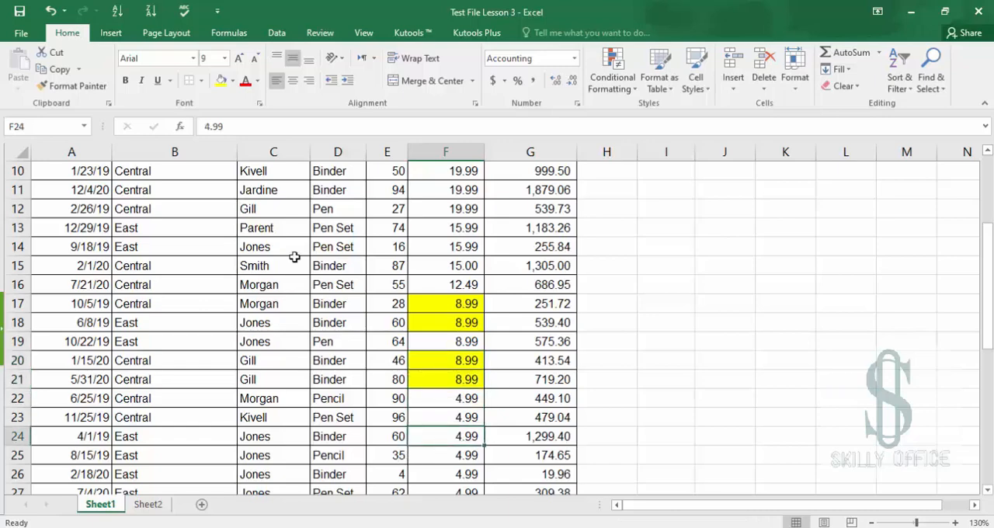
{"action": "left_click", "coordinate": [220, 80]}
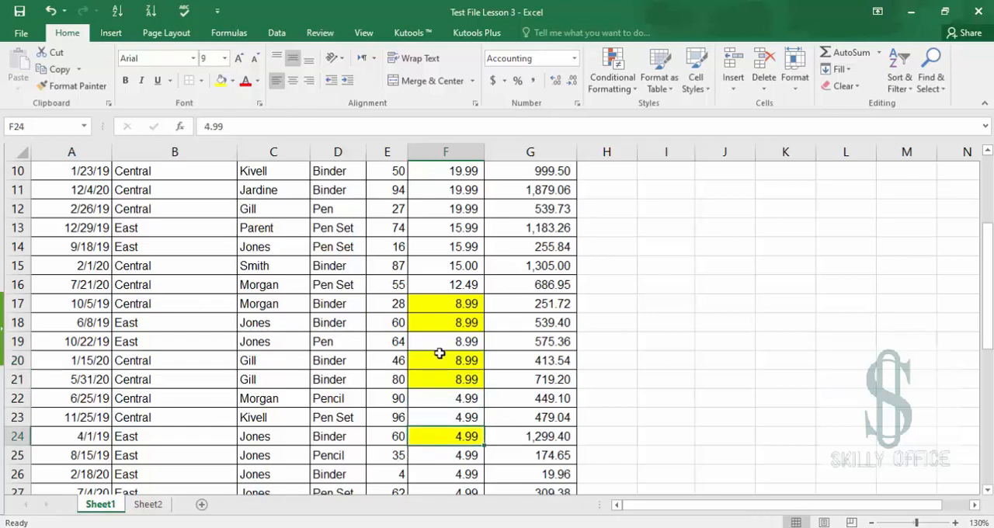
Sort the Unit Cost column by cell colour so yellow cells come first
{"action": "scroll", "coordinate": [439, 353], "scroll_direction": "up", "scroll_amount": 3}
{"action": "scroll", "coordinate": [454, 280], "scroll_direction": "down", "scroll_amount": 6}
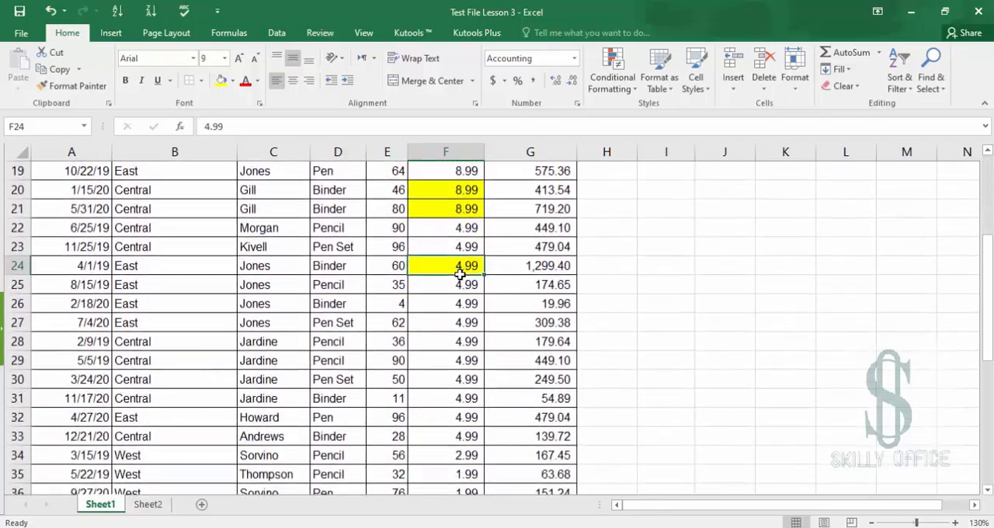
{"action": "scroll", "coordinate": [450, 320], "scroll_direction": "down", "scroll_amount": 3}
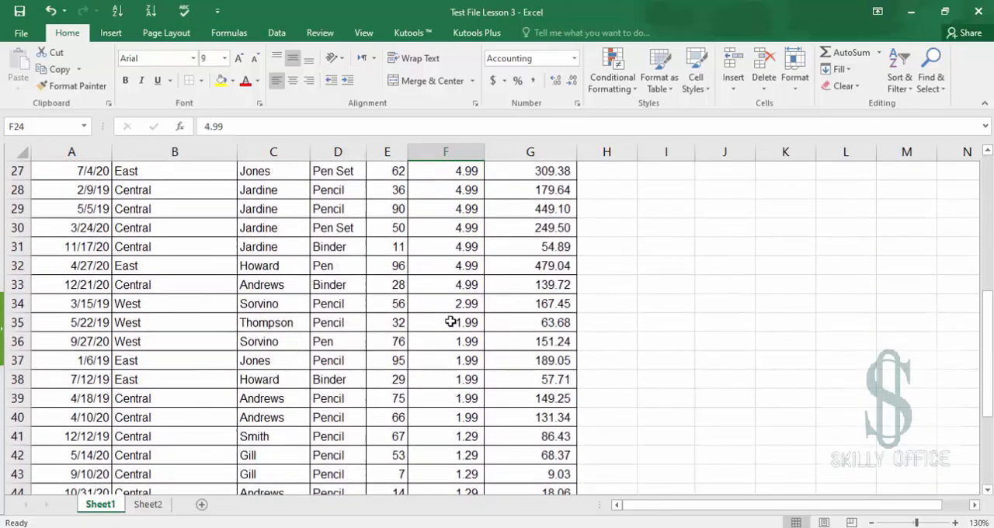
{"action": "scroll", "coordinate": [450, 321], "scroll_direction": "down", "scroll_amount": 4}
{"action": "scroll", "coordinate": [451, 321], "scroll_direction": "up", "scroll_amount": 7}
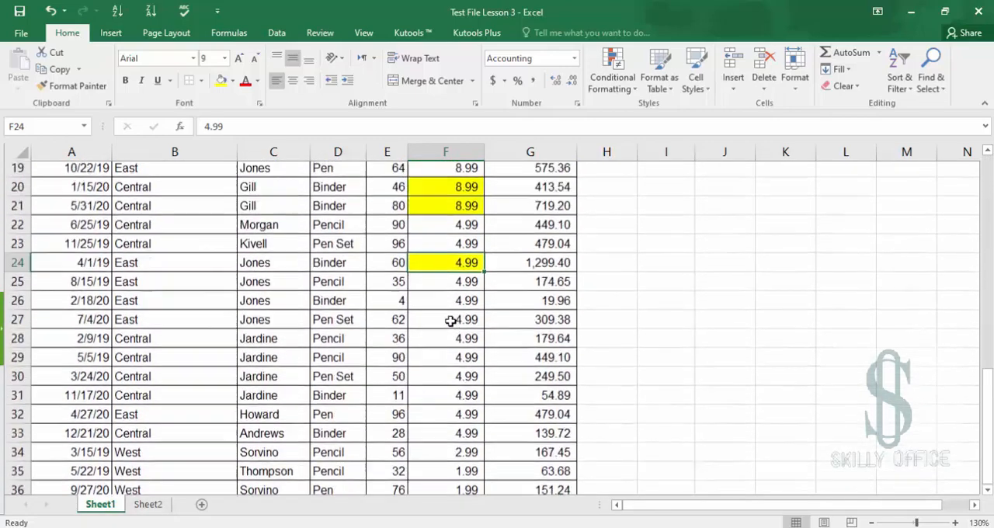
{"action": "scroll", "coordinate": [450, 320], "scroll_direction": "up", "scroll_amount": 6}
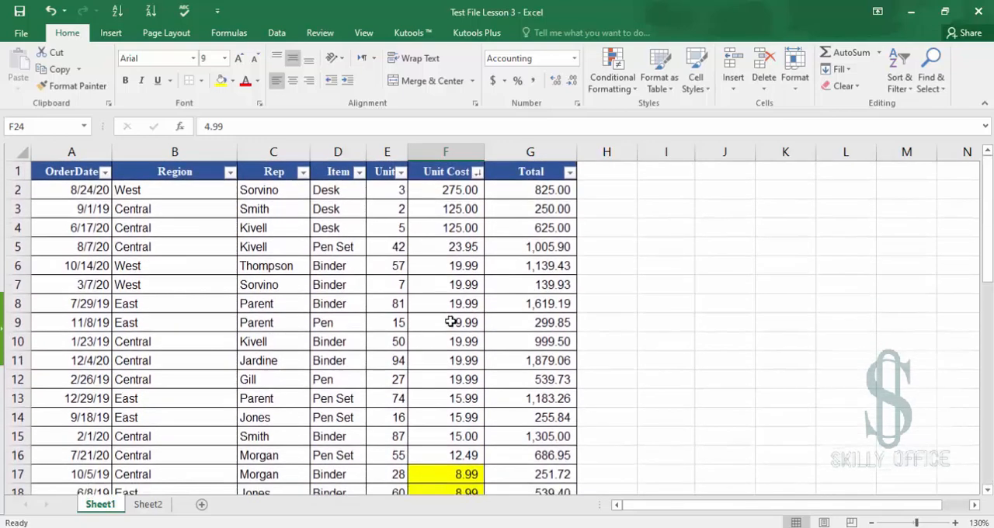
{"action": "left_click", "coordinate": [476, 174]}
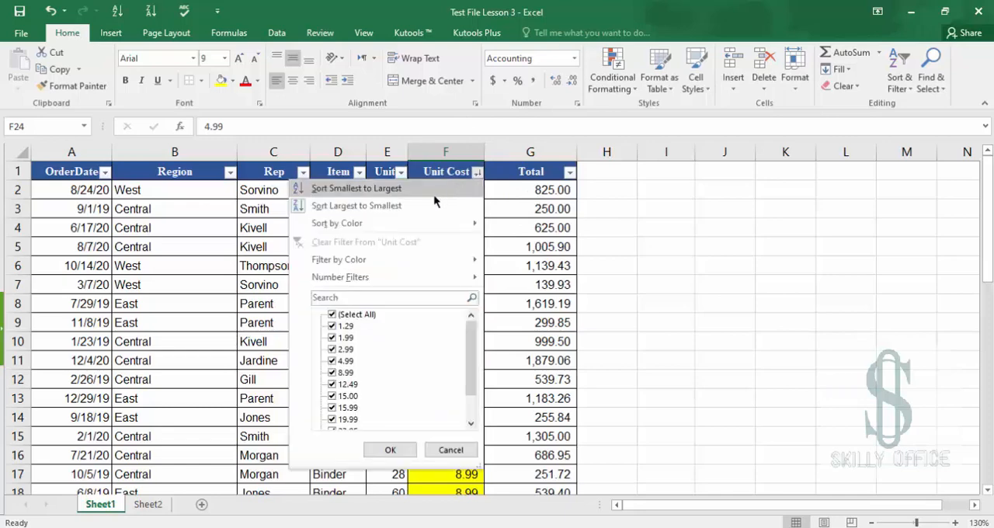
{"action": "mouse_move", "coordinate": [390, 225]}
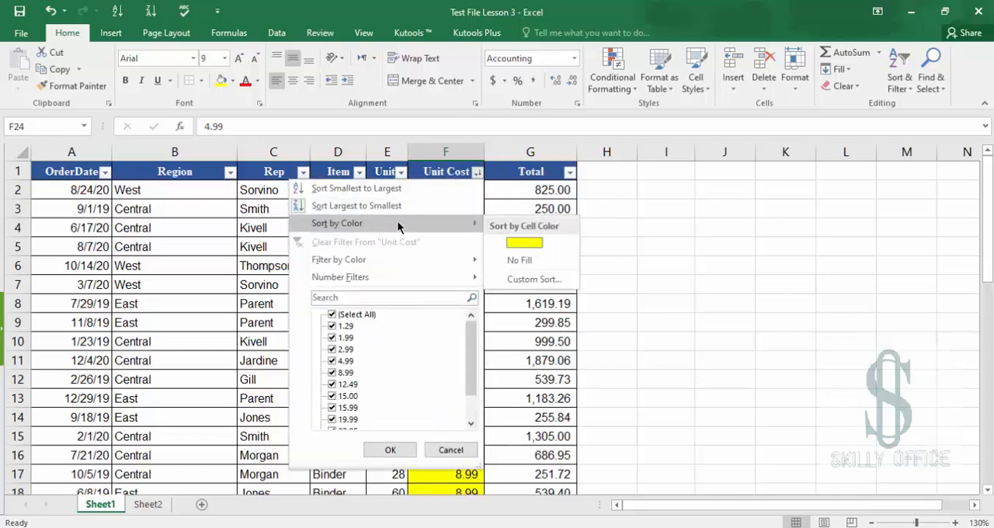
{"action": "left_click", "coordinate": [525, 243]}
{"action": "left_click", "coordinate": [437, 190]}
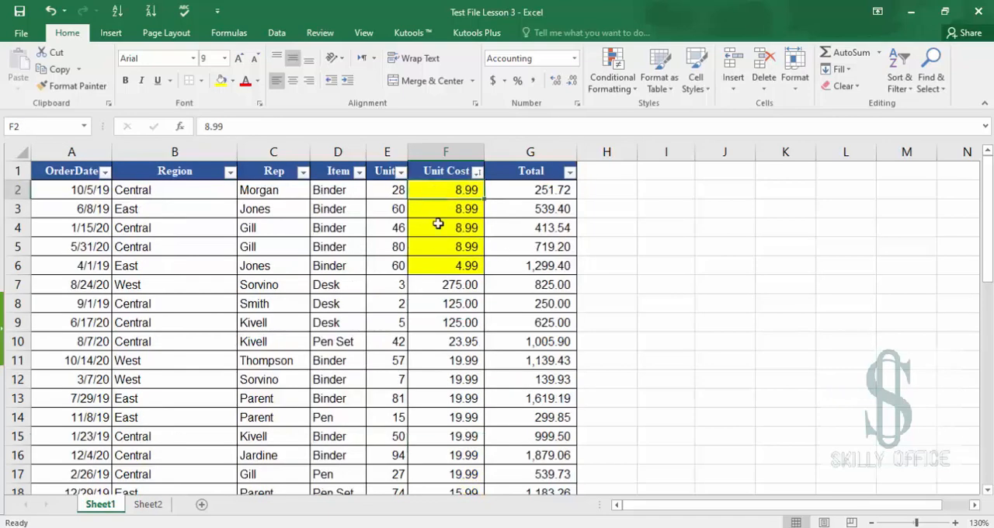
Fill the Unit Cost cells in rows 23 to 28 with red
{"action": "left_click_drag", "start_coordinate": [438, 224], "coordinate": [443, 267]}
{"action": "scroll", "coordinate": [455, 448], "scroll_direction": "down", "scroll_amount": 1}
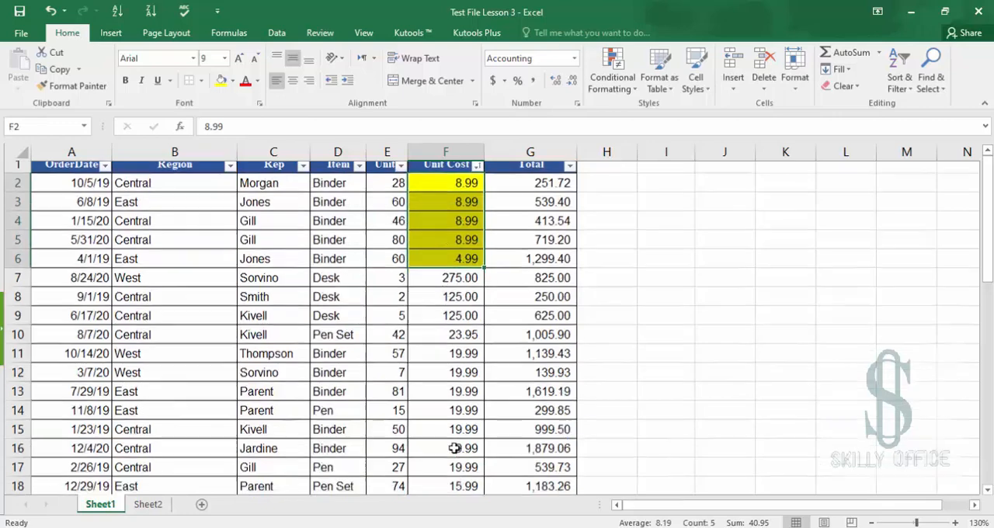
{"action": "scroll", "coordinate": [454, 448], "scroll_direction": "down", "scroll_amount": 5}
{"action": "scroll", "coordinate": [454, 448], "scroll_direction": "up", "scroll_amount": 1}
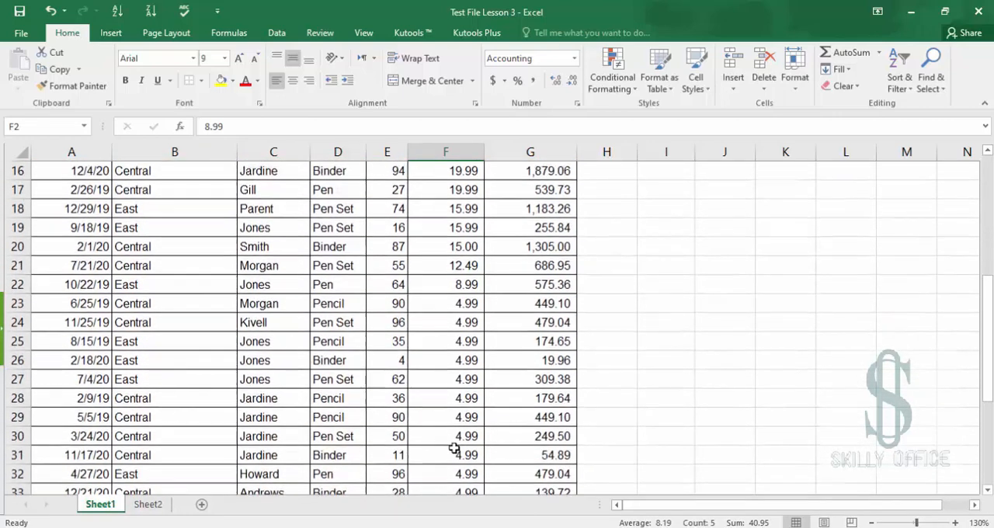
{"action": "left_click_drag", "start_coordinate": [454, 303], "coordinate": [453, 398]}
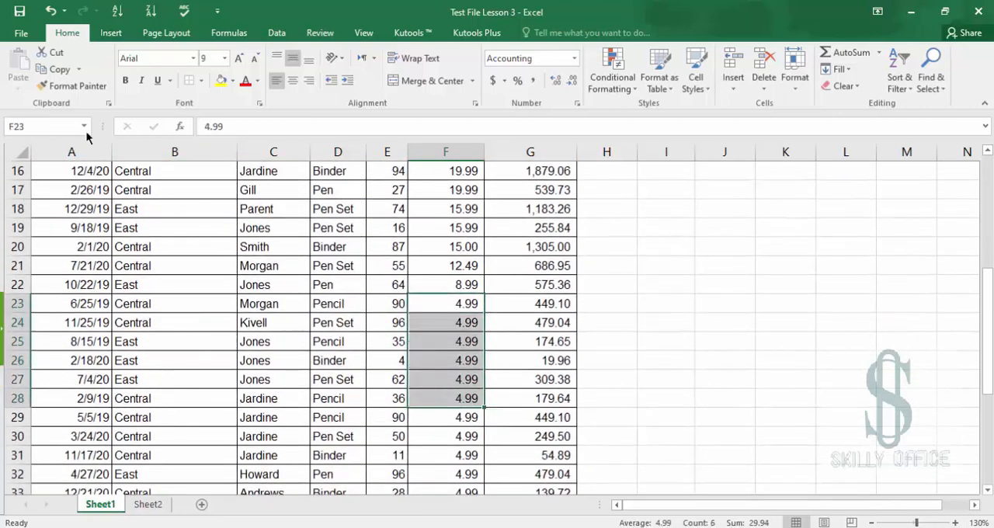
{"action": "left_click", "coordinate": [232, 81]}
{"action": "left_click", "coordinate": [231, 193]}
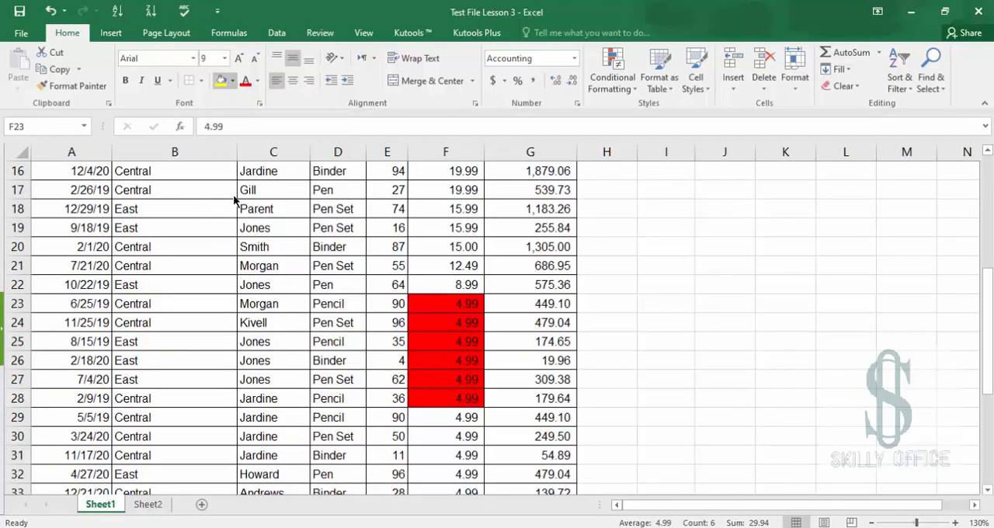
Sort the Unit Cost column by cell colour so the red cells come first
{"action": "left_click", "coordinate": [519, 362]}
{"action": "key", "text": "ctrl+Up"}
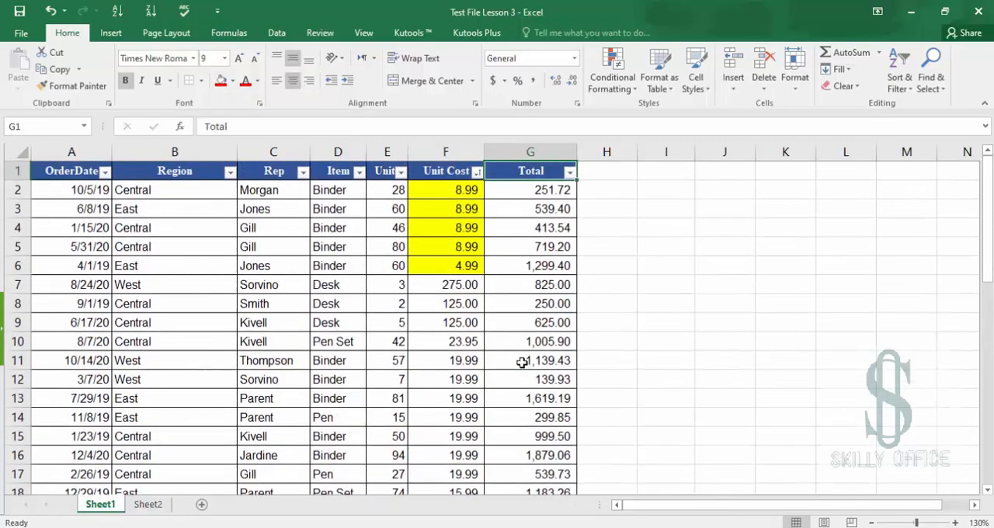
{"action": "left_click", "coordinate": [477, 171]}
{"action": "mouse_move", "coordinate": [461, 223]}
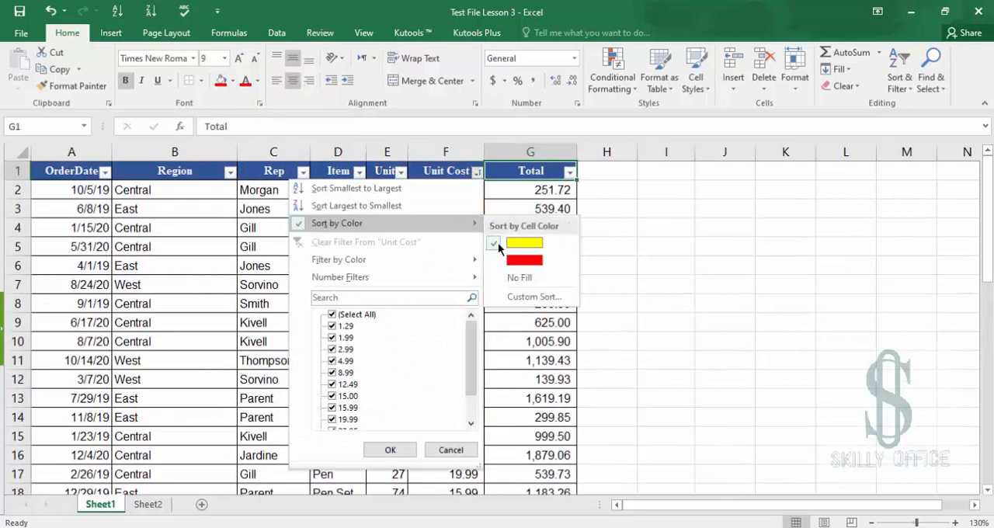
{"action": "left_click", "coordinate": [514, 260]}
Filter the Unit Cost column by cell colour to show only the yellow cells
{"action": "left_click", "coordinate": [439, 189]}
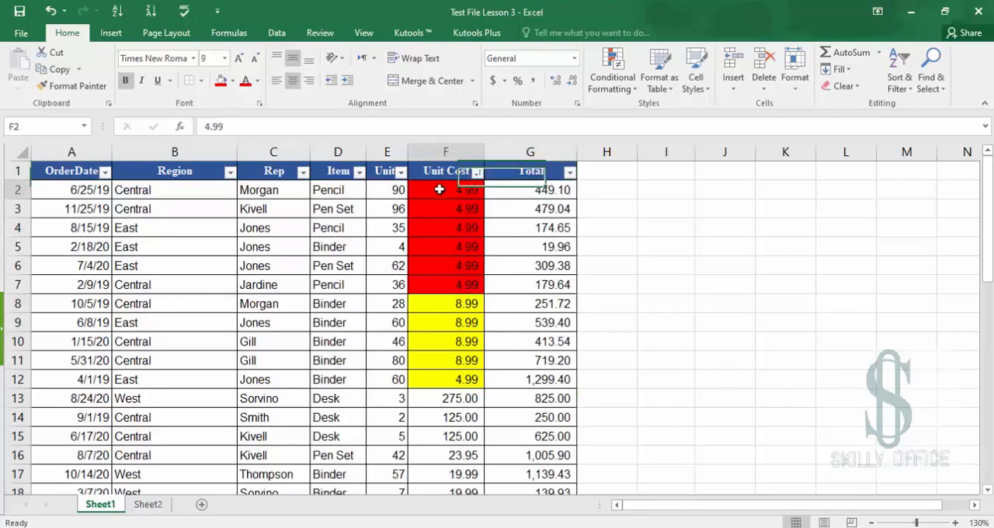
{"action": "left_click_drag", "start_coordinate": [439, 190], "coordinate": [466, 417]}
{"action": "left_click", "coordinate": [434, 400]}
{"action": "scroll", "coordinate": [456, 286], "scroll_direction": "up", "scroll_amount": 9}
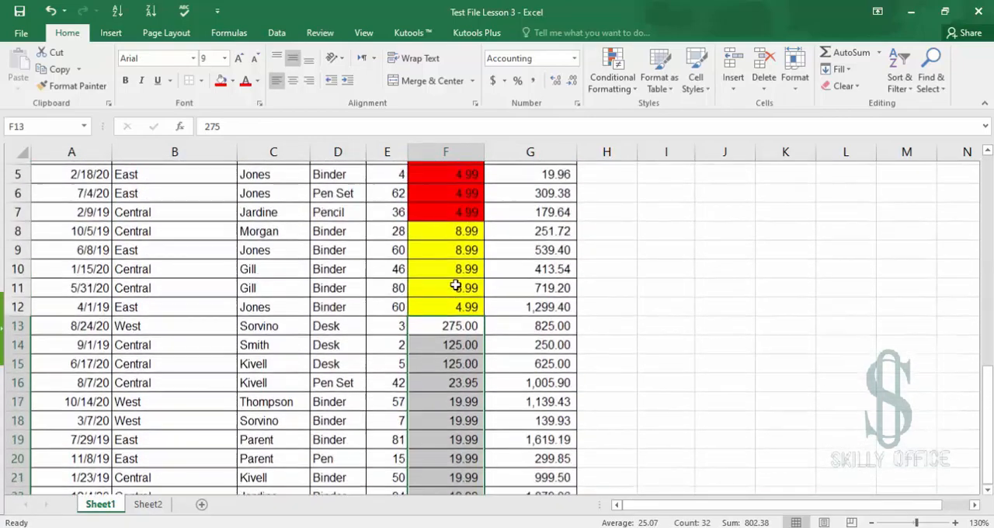
{"action": "scroll", "coordinate": [456, 286], "scroll_direction": "up", "scroll_amount": 2}
{"action": "left_click", "coordinate": [455, 343]}
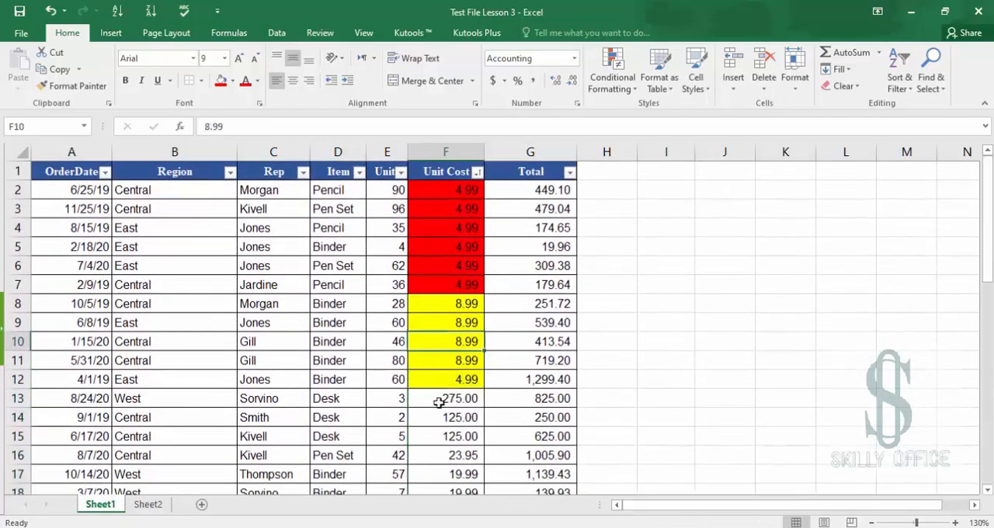
{"action": "left_click_drag", "start_coordinate": [425, 303], "coordinate": [433, 381]}
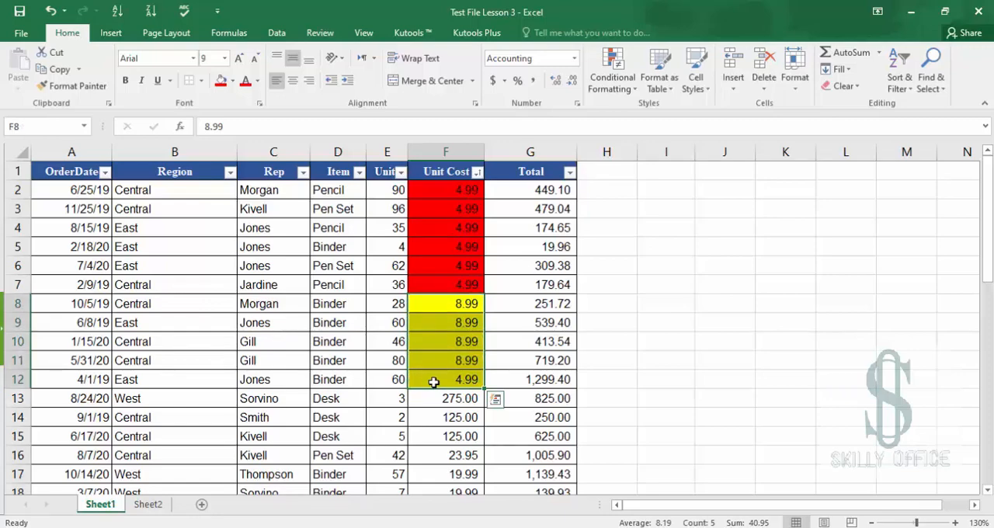
{"action": "left_click", "coordinate": [479, 173]}
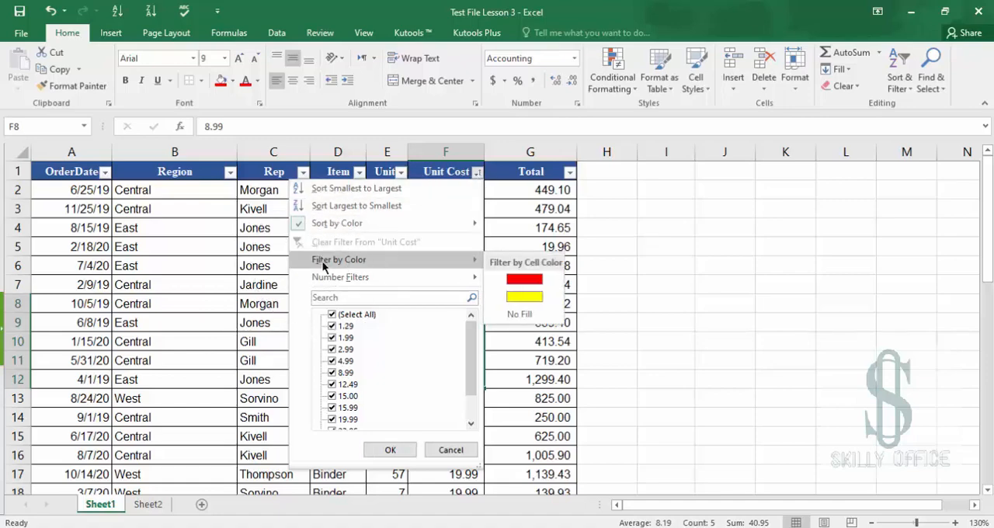
{"action": "mouse_move", "coordinate": [325, 225]}
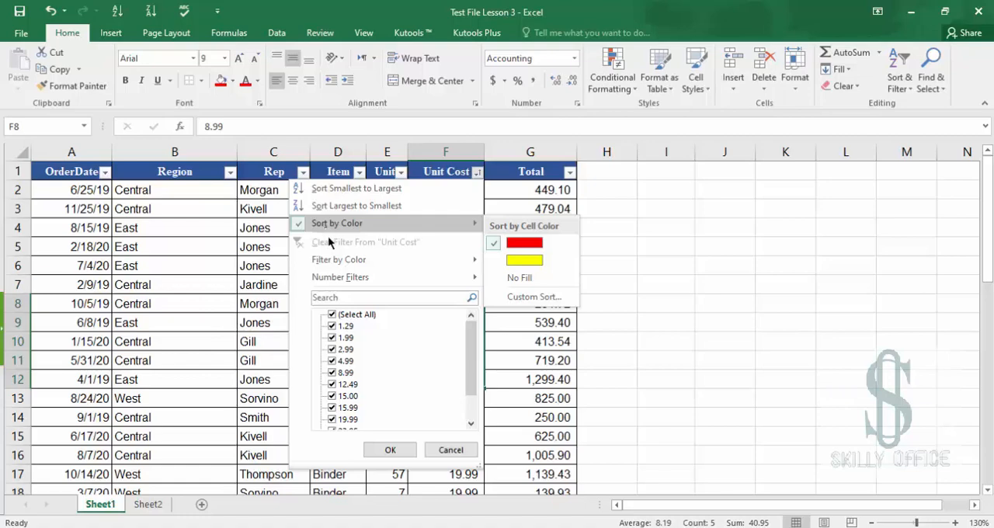
{"action": "mouse_move", "coordinate": [336, 262]}
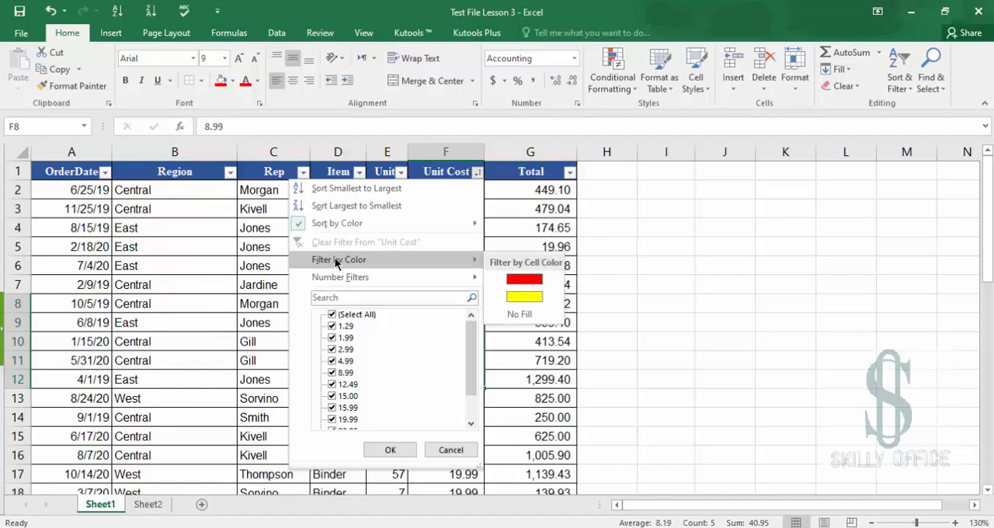
{"action": "left_click", "coordinate": [524, 297]}
Select the filtered yellow Unit Cost cells to review their summary and quick analysis options
{"action": "left_click", "coordinate": [452, 186]}
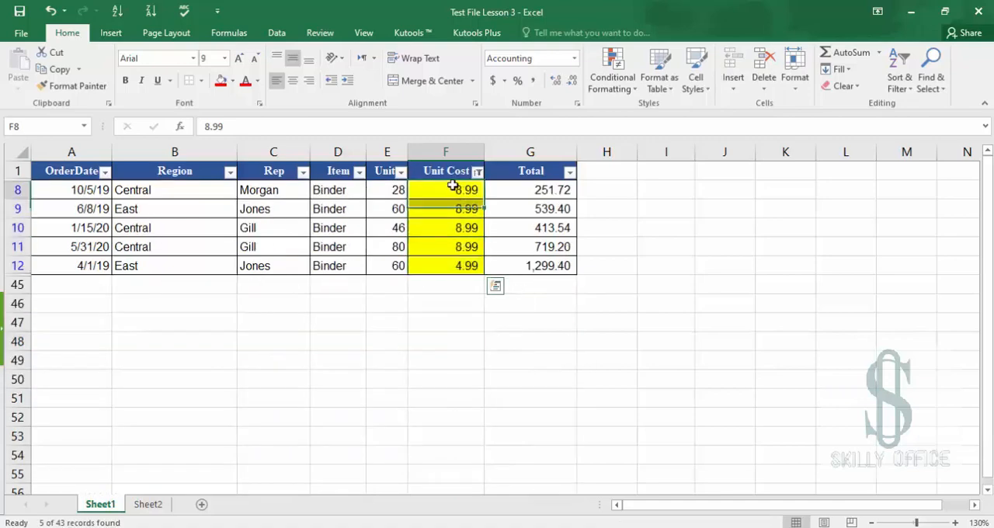
{"action": "left_click_drag", "start_coordinate": [453, 186], "coordinate": [459, 264]}
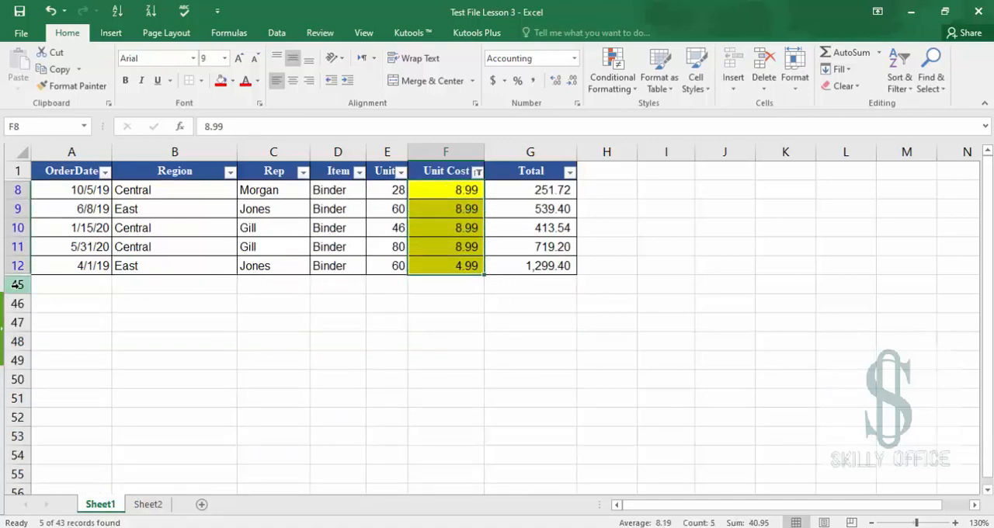
{"action": "key", "text": "ctrl+q"}
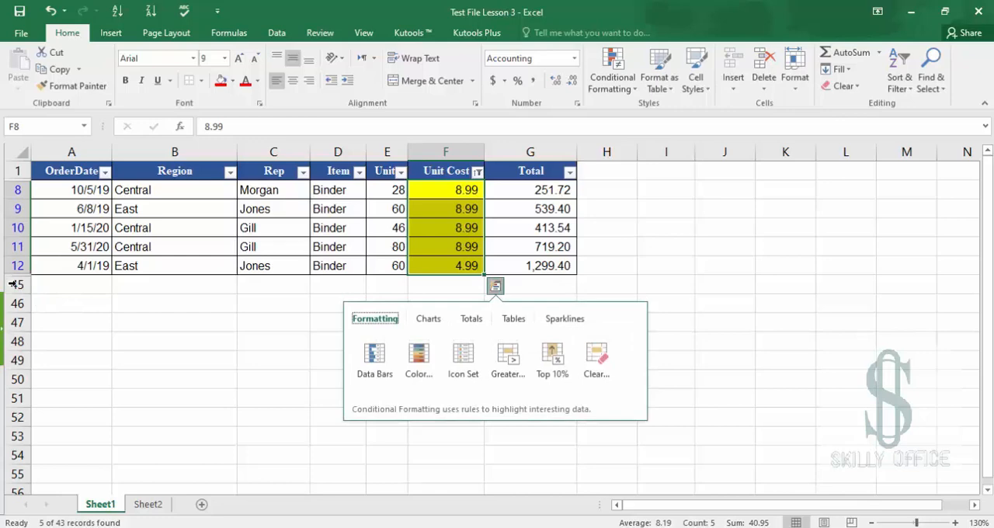
{"action": "left_click", "coordinate": [55, 284]}
{"action": "left_click", "coordinate": [172, 303]}
{"action": "left_click", "coordinate": [305, 347]}
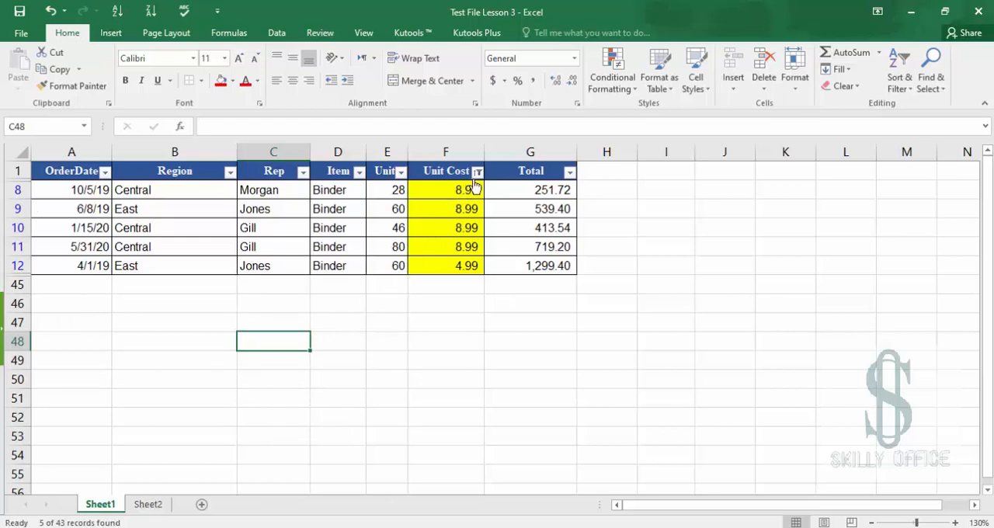
Clear the Unit Cost filter by selecting all values in its list
{"action": "left_click", "coordinate": [478, 172]}
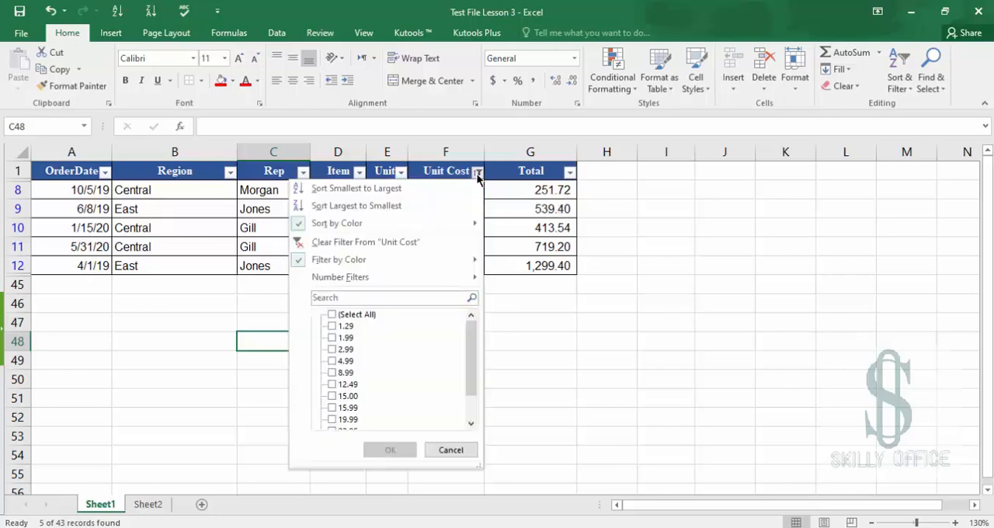
{"action": "left_click", "coordinate": [333, 314]}
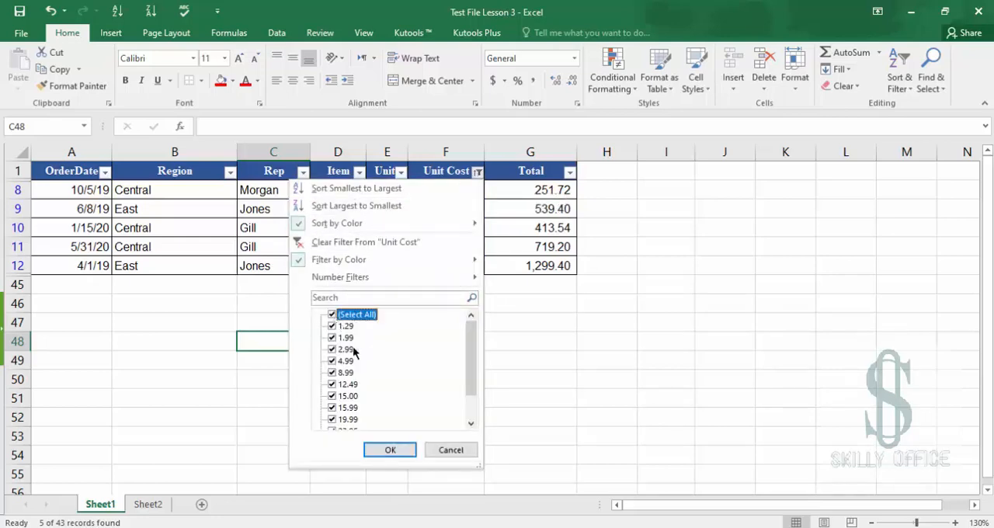
{"action": "left_click", "coordinate": [390, 449]}
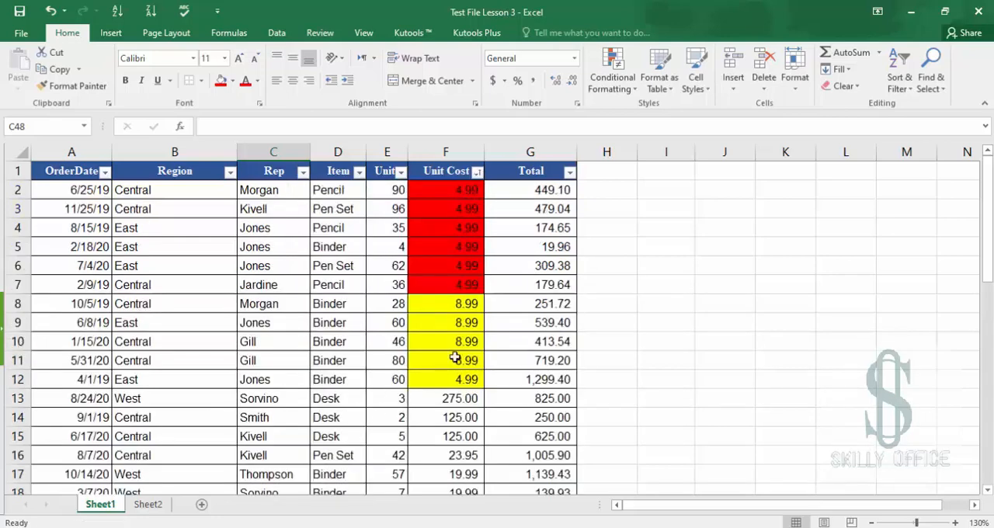
{"action": "scroll", "coordinate": [455, 357], "scroll_direction": "down", "scroll_amount": 3}
{"action": "scroll", "coordinate": [428, 262], "scroll_direction": "up", "scroll_amount": 4}
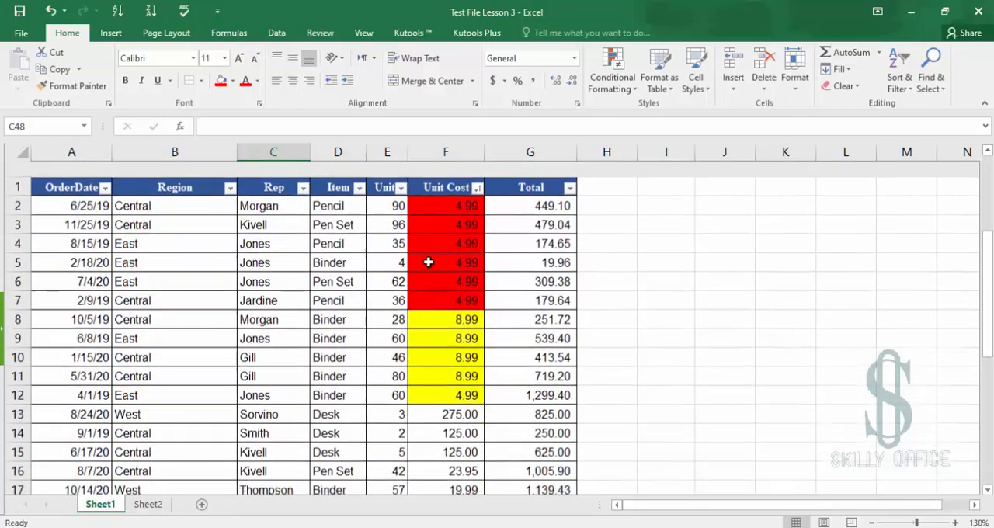
{"action": "scroll", "coordinate": [428, 262], "scroll_direction": "down", "scroll_amount": 15}
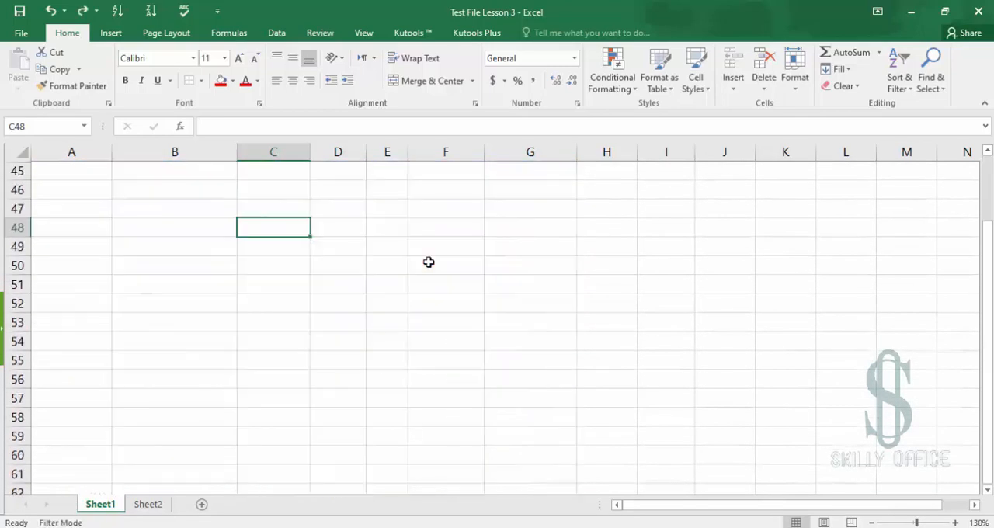
{"action": "scroll", "coordinate": [428, 262], "scroll_direction": "up", "scroll_amount": 2}
{"action": "left_click", "coordinate": [339, 251]}
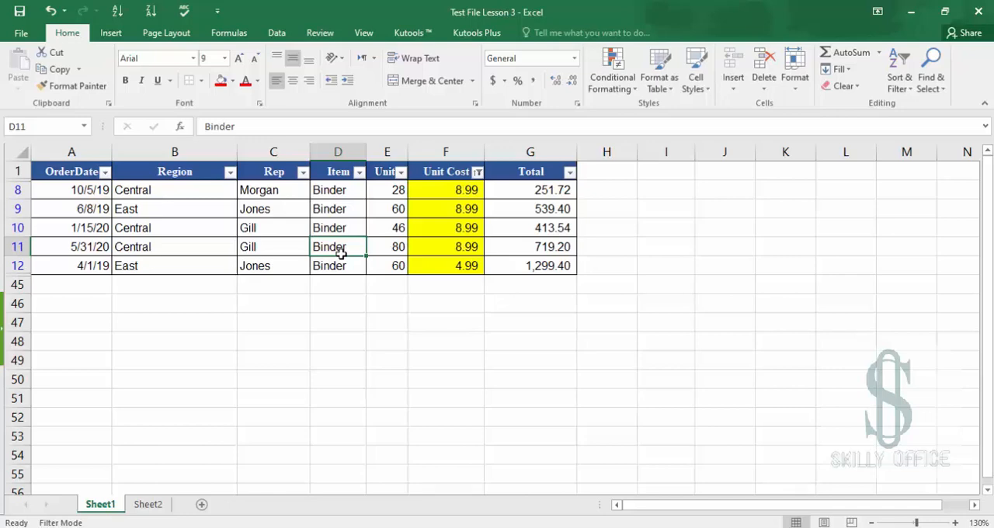
Clear all filters from the table
{"action": "left_click", "coordinate": [463, 176]}
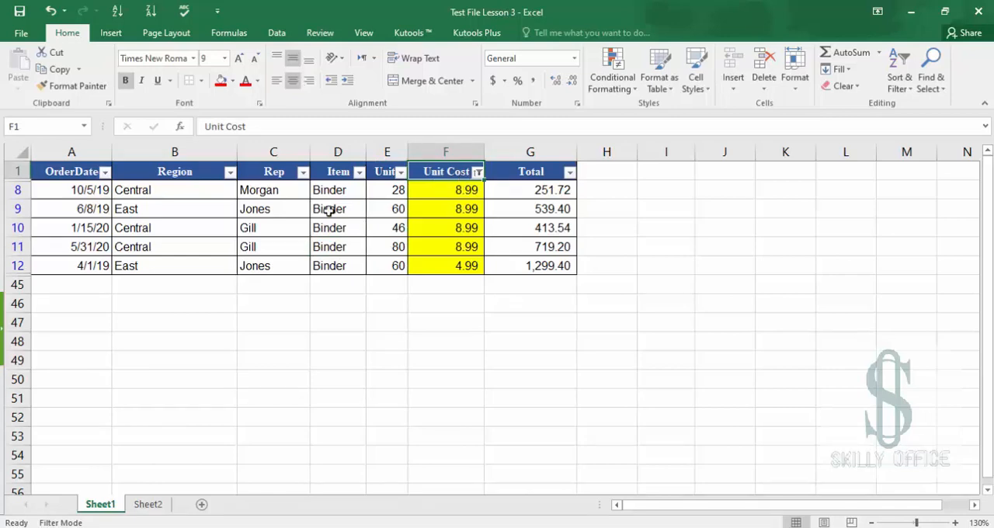
{"action": "left_click", "coordinate": [49, 174]}
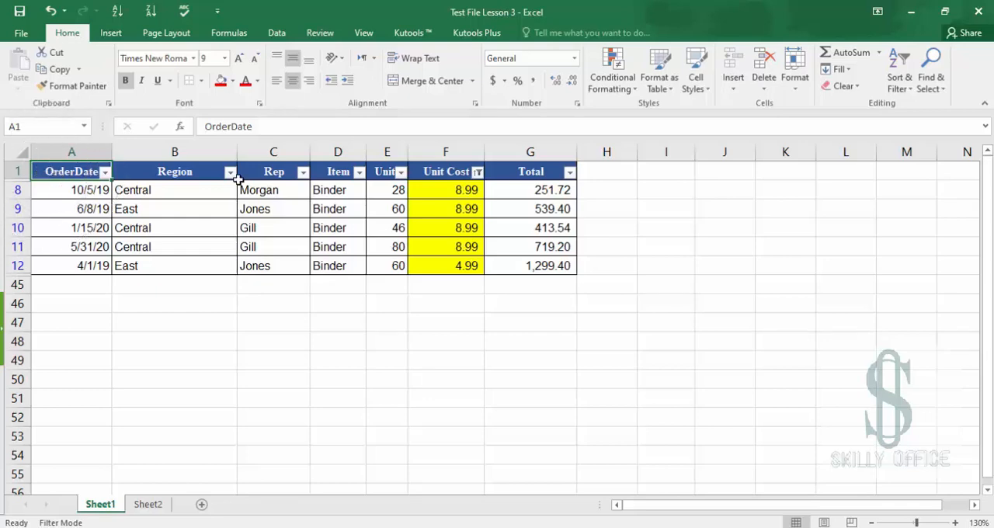
{"action": "left_click", "coordinate": [900, 66]}
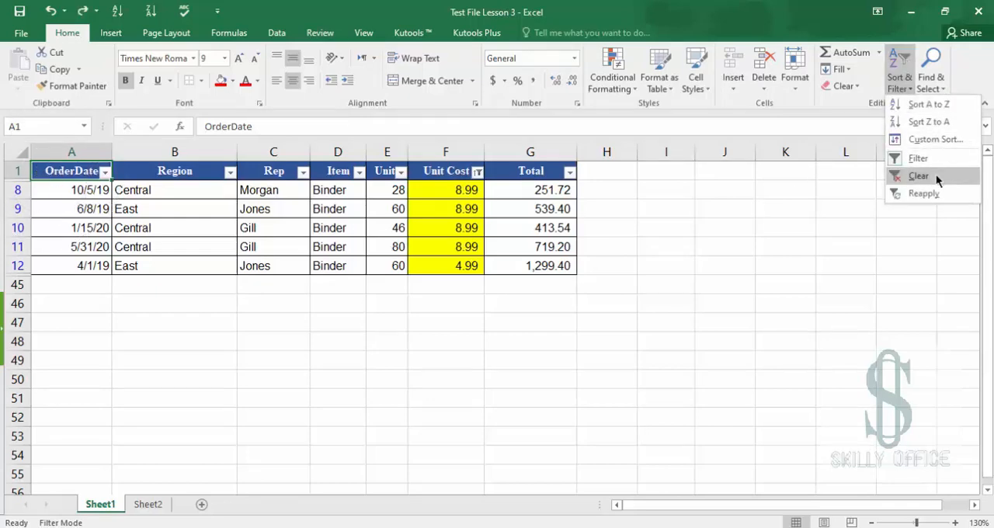
{"action": "left_click", "coordinate": [936, 174]}
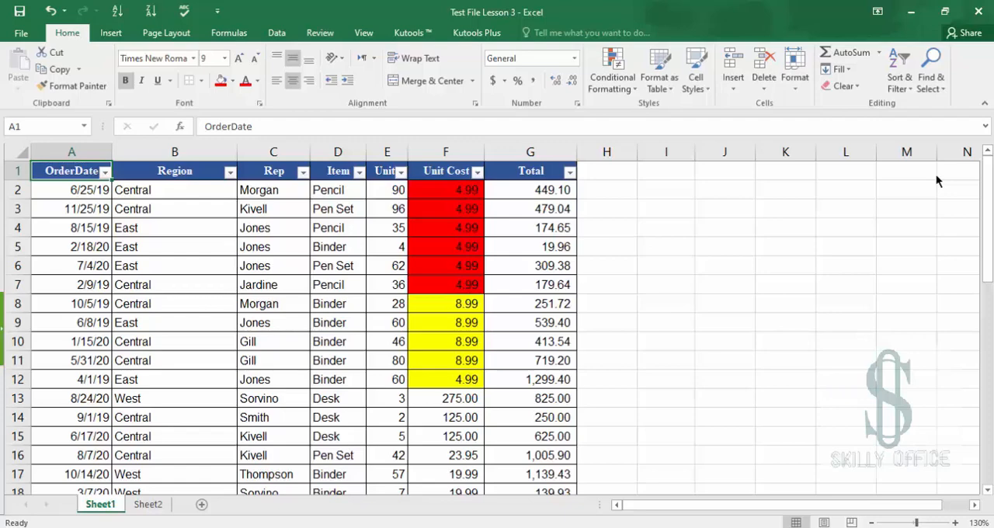
Filter the Rep column to show only Gill
{"action": "left_click", "coordinate": [454, 174]}
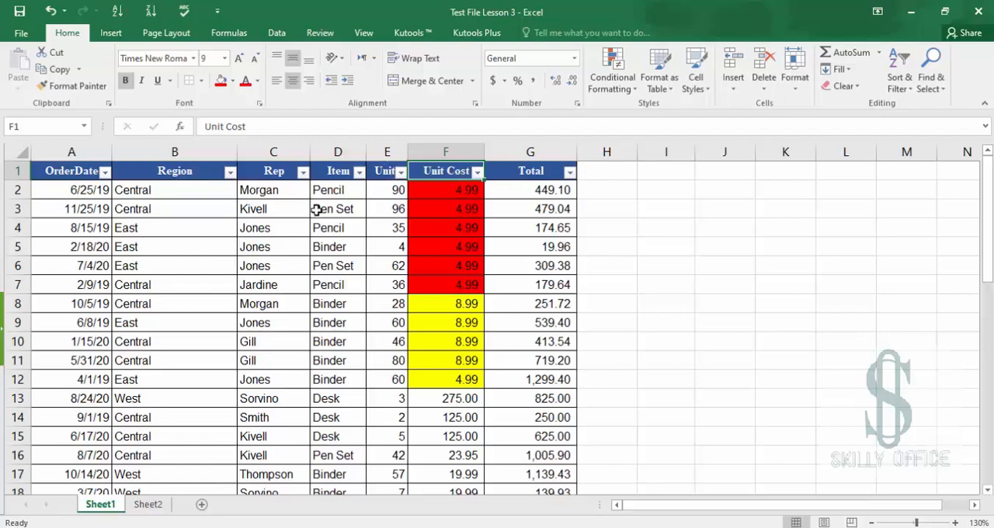
{"action": "left_click", "coordinate": [314, 268]}
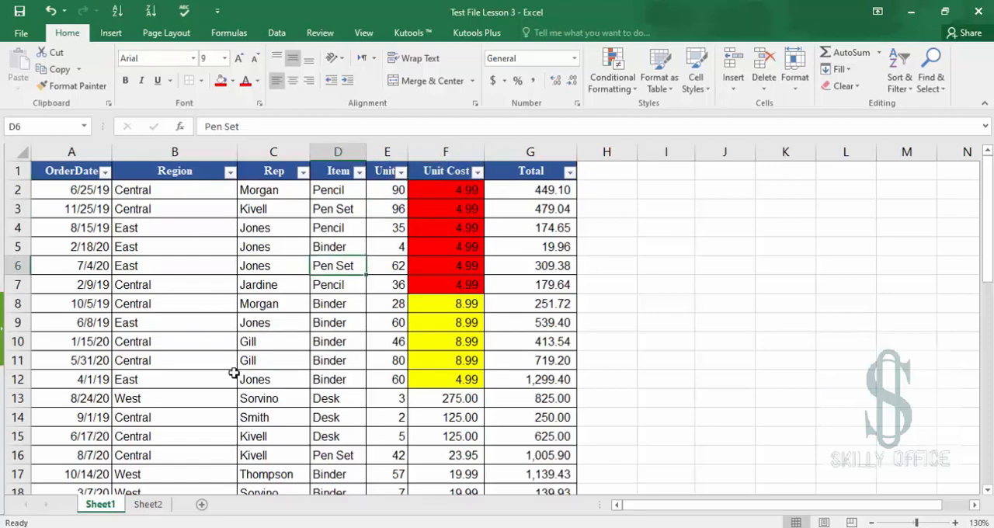
{"action": "left_click", "coordinate": [305, 173]}
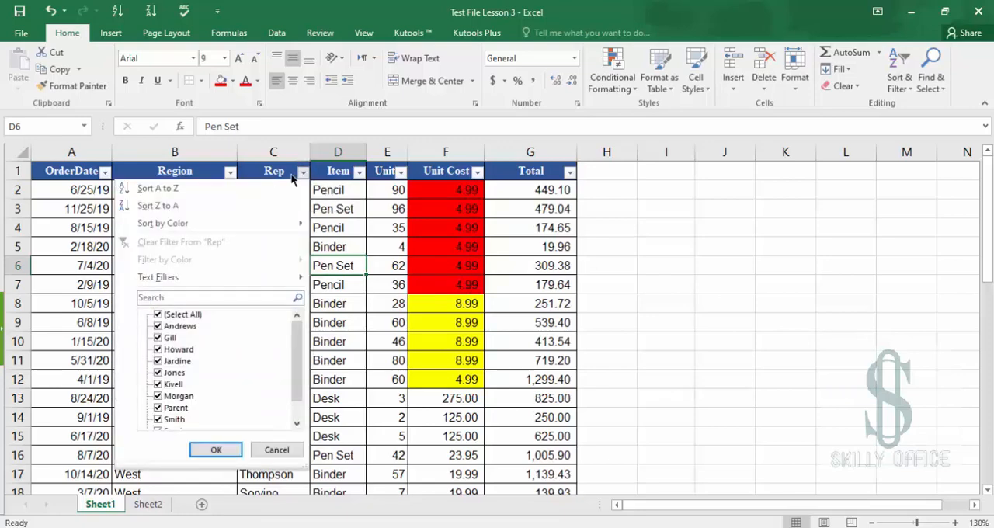
{"action": "left_click", "coordinate": [158, 314]}
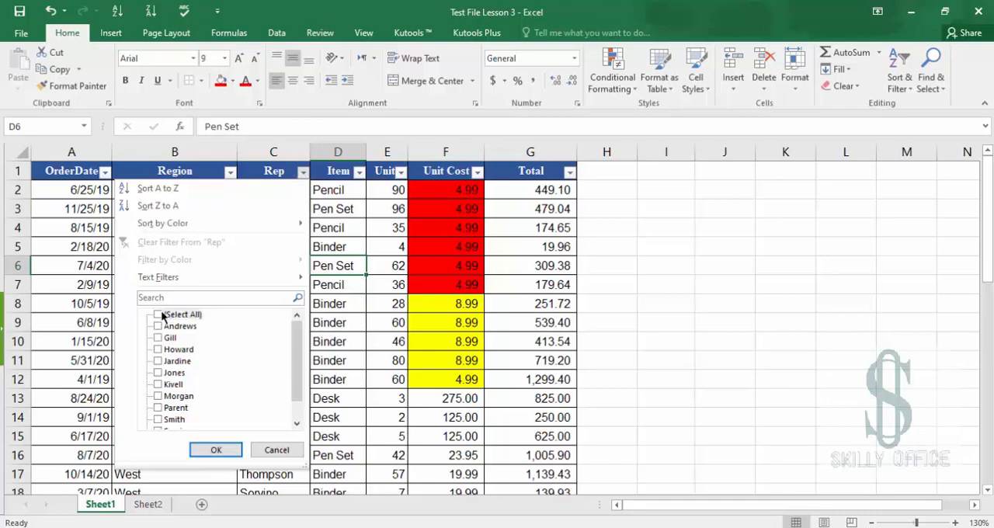
{"action": "left_click", "coordinate": [159, 338]}
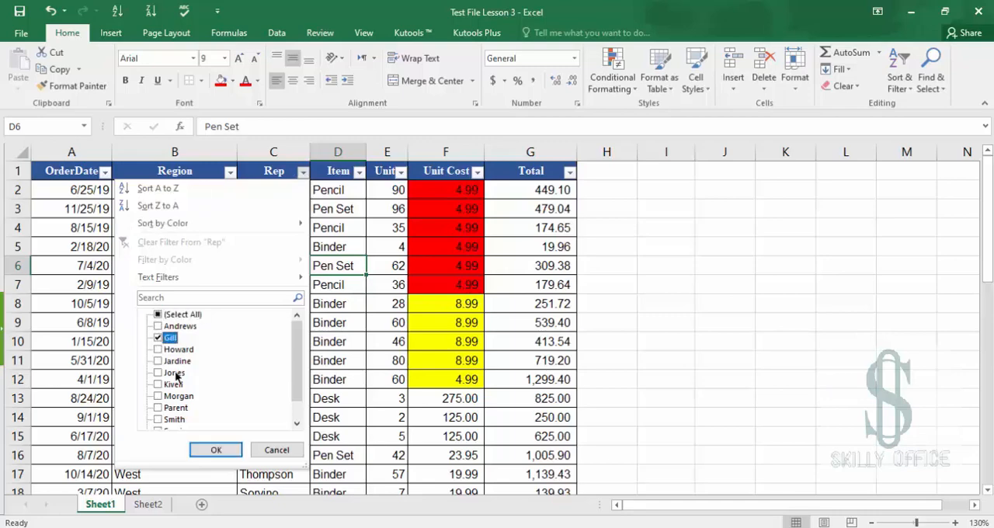
{"action": "left_click", "coordinate": [215, 451]}
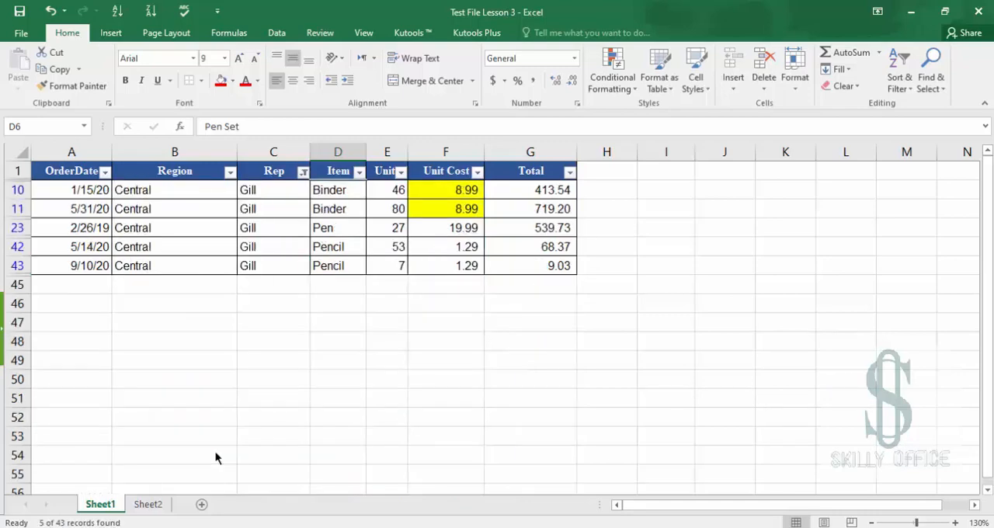
{"action": "left_click", "coordinate": [302, 171]}
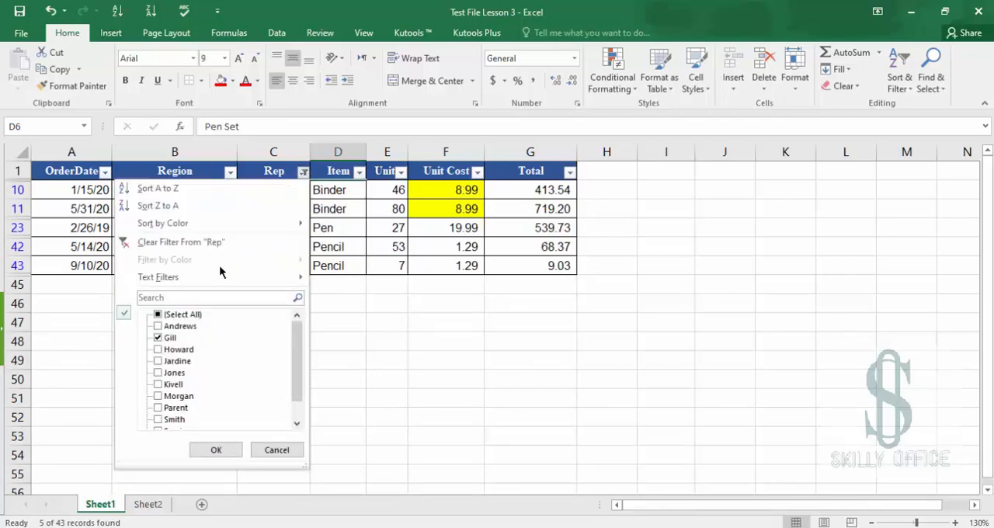
{"action": "left_click", "coordinate": [273, 450]}
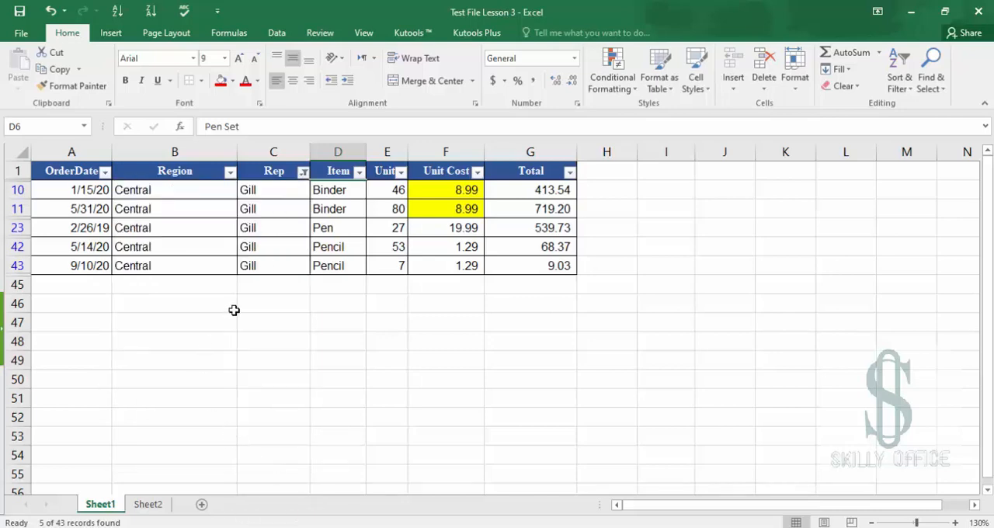
{"action": "left_click", "coordinate": [234, 310]}
{"action": "left_click", "coordinate": [65, 281], "text": "shift"}
{"action": "left_click", "coordinate": [65, 281]}
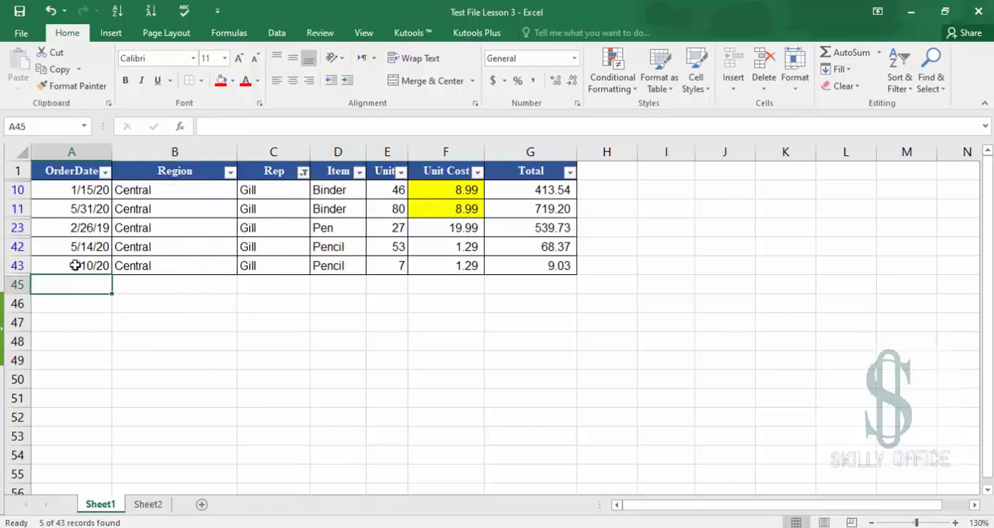
Copy the order date and region of row 43 into the empty row directly below the table
{"action": "left_click", "coordinate": [81, 262]}
{"action": "key", "text": "shift+Right"}
{"action": "key", "text": "ctrl+c"}
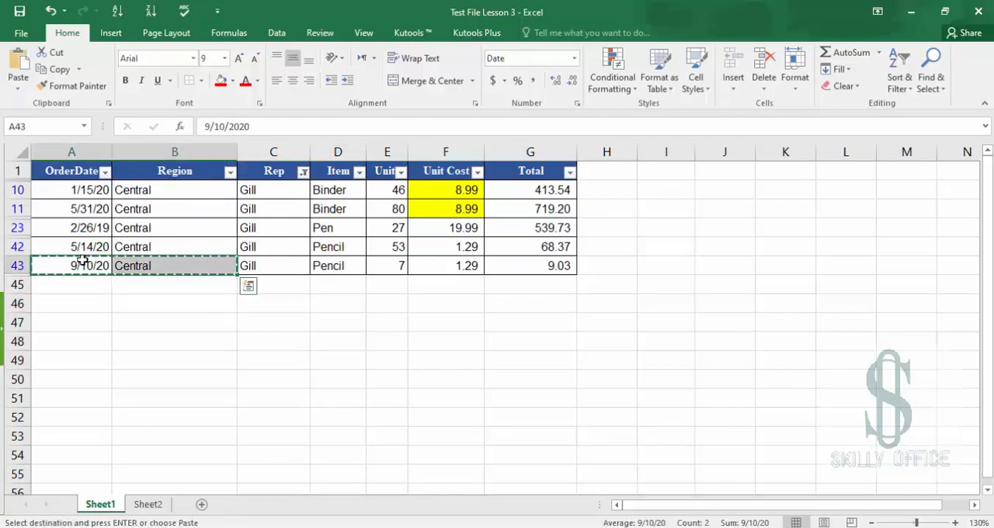
{"action": "key", "text": "Down"}
{"action": "key", "text": "ctrl+v"}
Enter Jones as the rep in the new row below the table
{"action": "key", "text": "Right"}
{"action": "key", "text": "Right"}
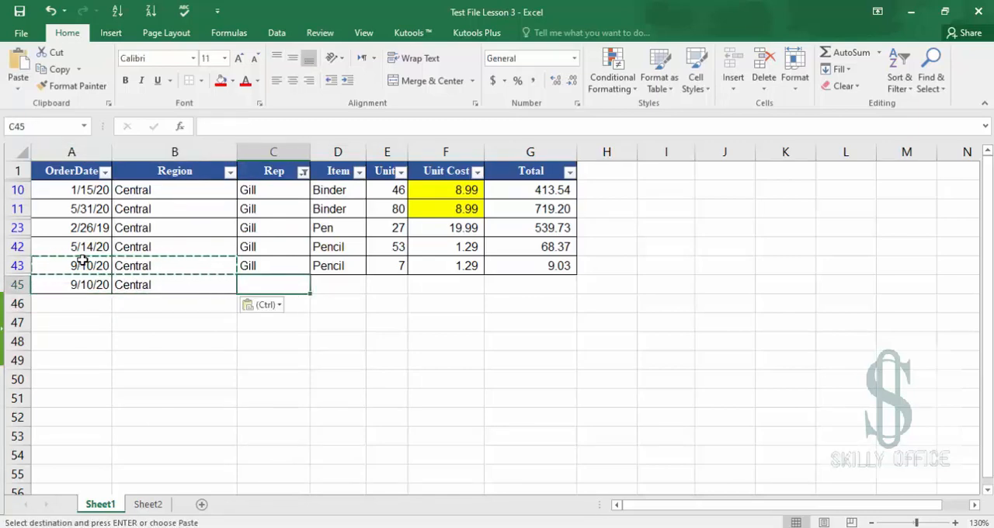
{"action": "type", "text": "Jn"}
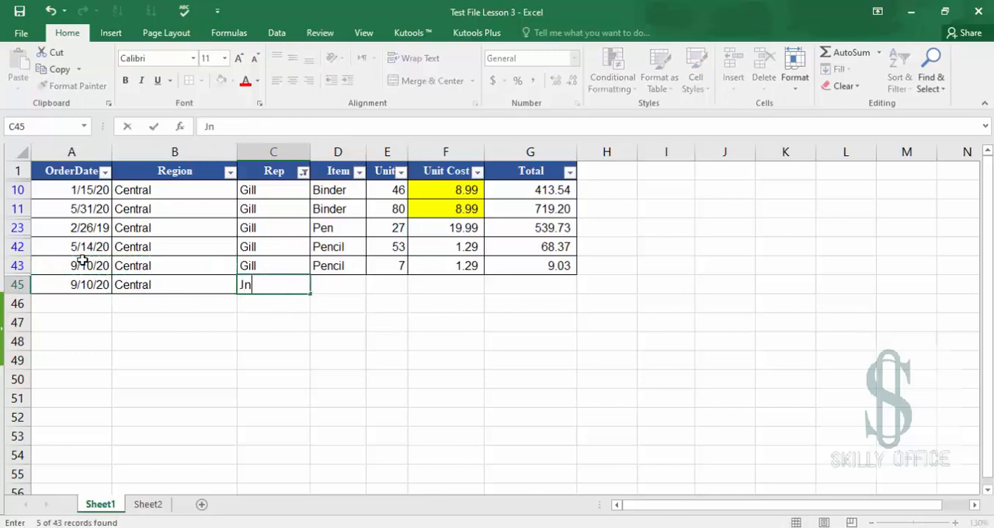
{"action": "type", "text": "ones"}
{"action": "key", "text": "Tab"}
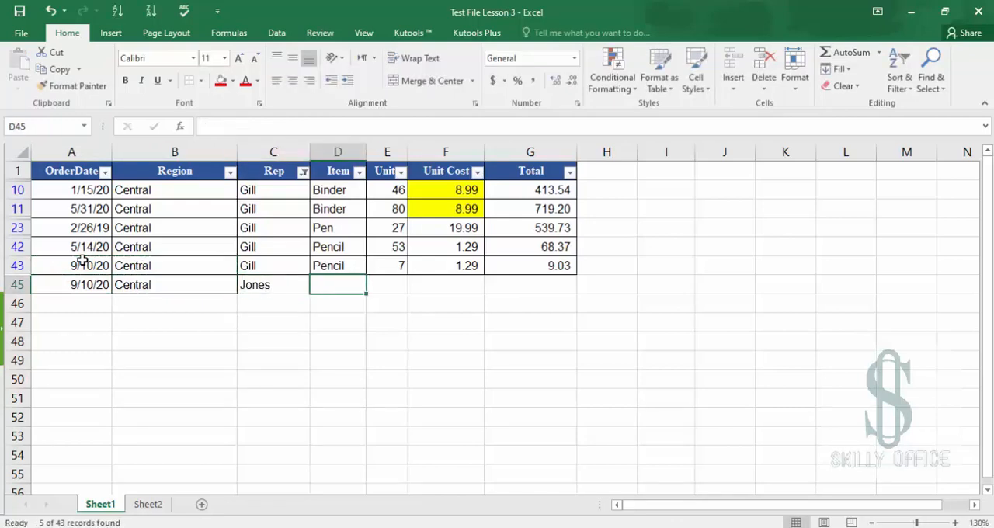
Copy the item, units, unit cost and total of row 43 into the new row 45
{"action": "key", "text": "Up"}
{"action": "key", "text": "shift+Right"}
{"action": "key", "text": "shift+Right"}
{"action": "key", "text": "shift+Right"}
{"action": "key", "text": "ctrl+c"}
{"action": "key", "text": "Down"}
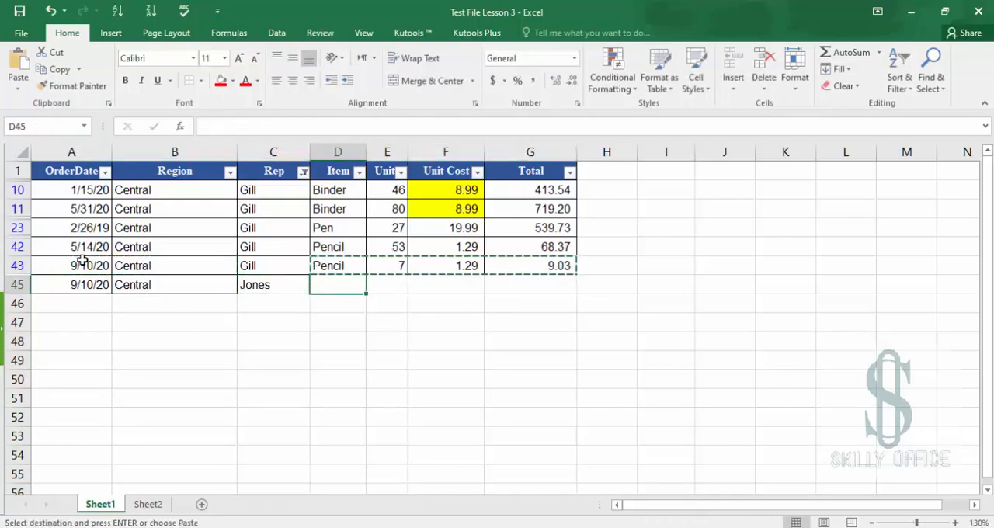
{"action": "key", "text": "ctrl+v"}
{"action": "left_click_drag", "start_coordinate": [83, 260], "coordinate": [83, 362]}
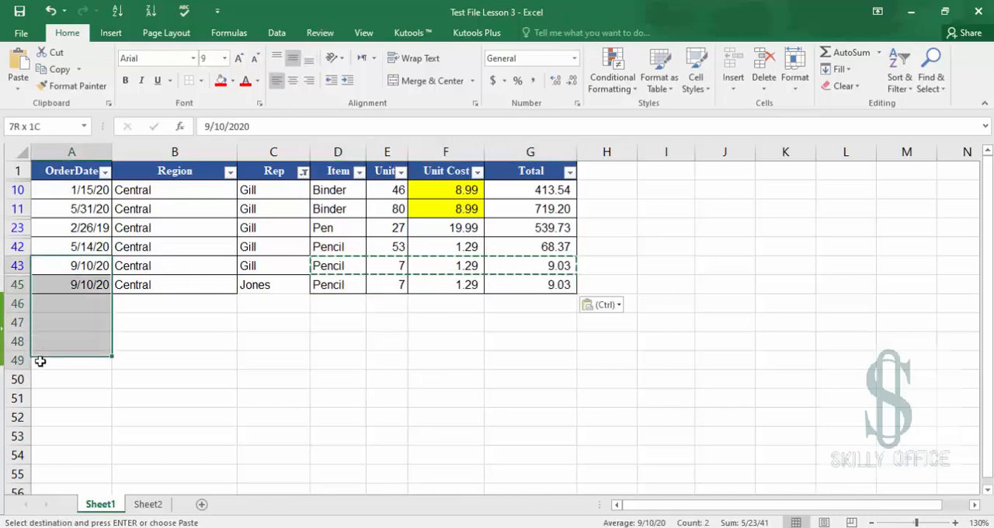
{"action": "left_click", "coordinate": [240, 339]}
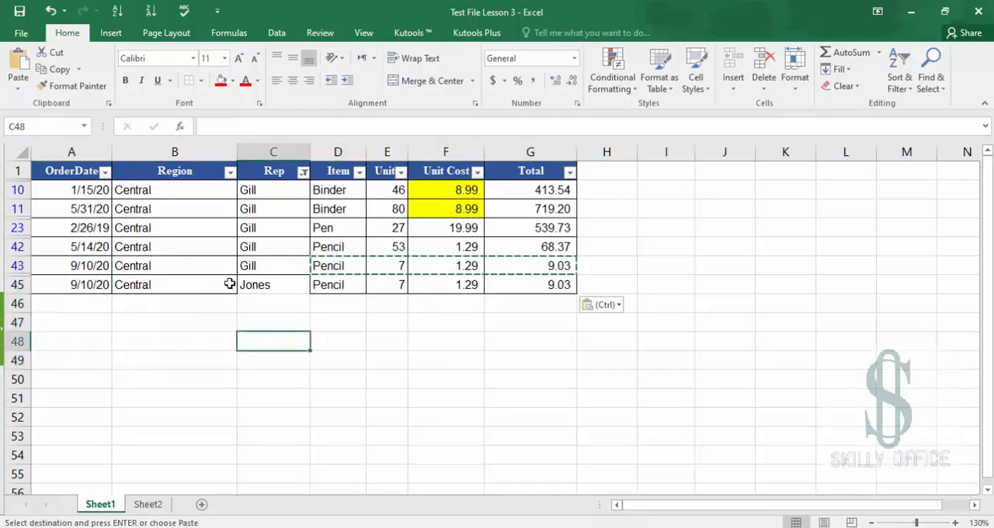
{"action": "left_click", "coordinate": [279, 170]}
{"action": "left_click_drag", "start_coordinate": [262, 193], "coordinate": [272, 264]}
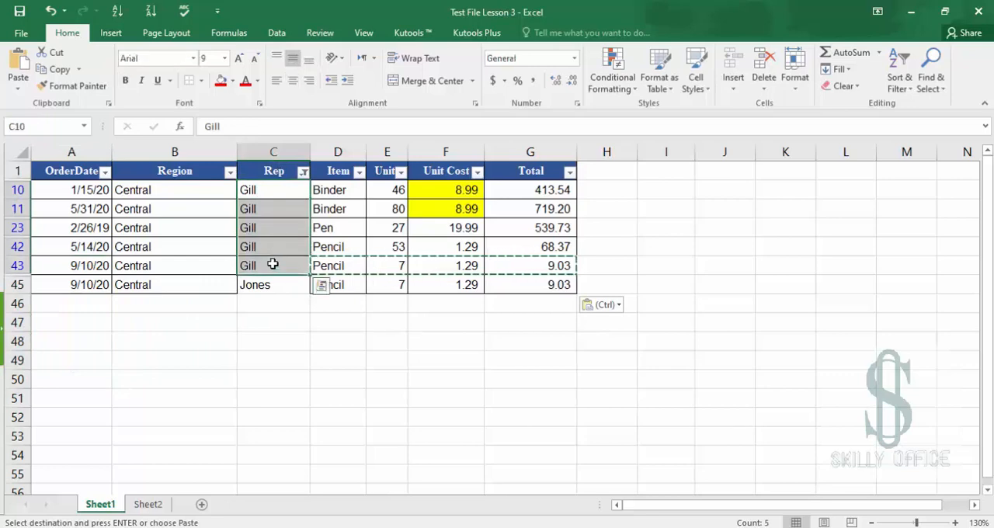
{"action": "left_click", "coordinate": [271, 287]}
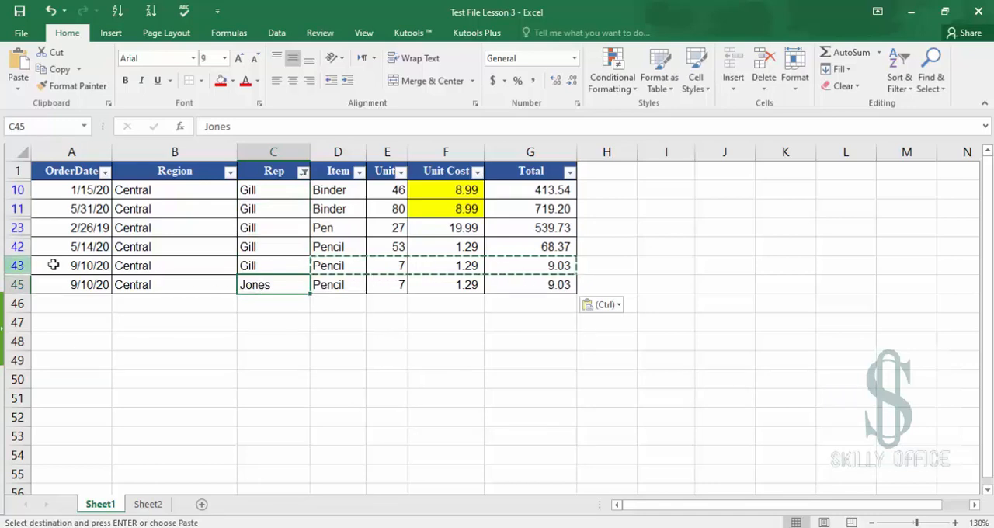
Copy the whole of row 45 and paste it into rows 46 to 51 to extend the table
{"action": "left_click", "coordinate": [58, 284]}
{"action": "key", "text": "shift+Right"}
{"action": "key", "text": "shift+Right"}
{"action": "key", "text": "shift+Right"}
{"action": "key", "text": "shift+Right"}
{"action": "key", "text": "shift+Right"}
{"action": "key", "text": "shift+Right"}
{"action": "key", "text": "shift+Right"}
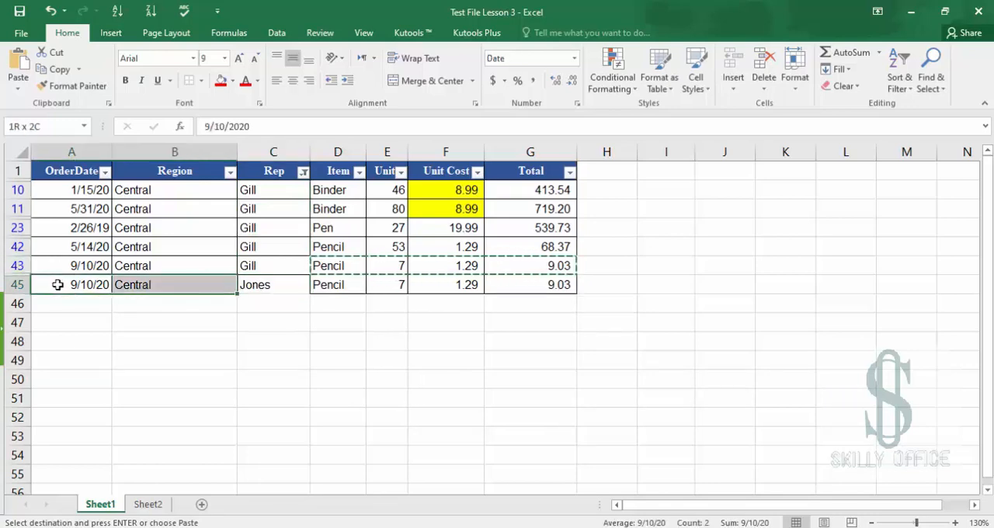
{"action": "key", "text": "shift+Left"}
{"action": "key", "text": "ctrl+c"}
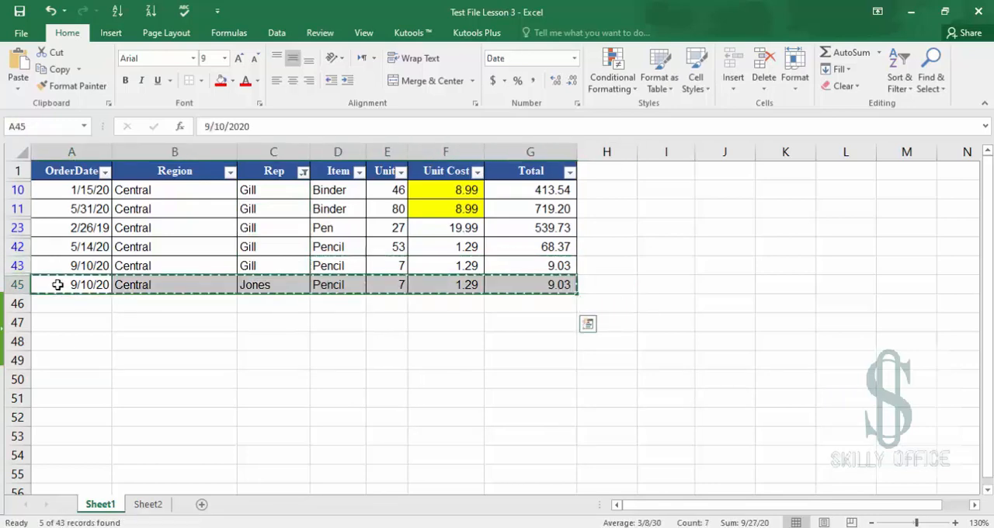
{"action": "key", "text": "shift+Down"}
{"action": "key", "text": "shift+Down"}
{"action": "key", "text": "shift+Down"}
{"action": "key", "text": "shift+Down"}
{"action": "key", "text": "shift+Down"}
{"action": "key", "text": "shift+Down"}
{"action": "key", "text": "ctrl+v"}
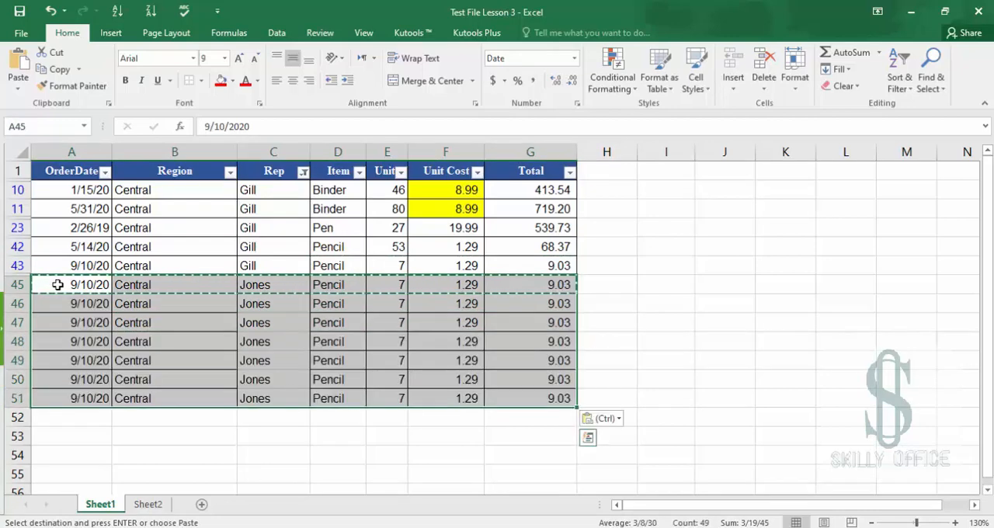
Change the rep in row 49 to Gill
{"action": "left_click", "coordinate": [301, 400]}
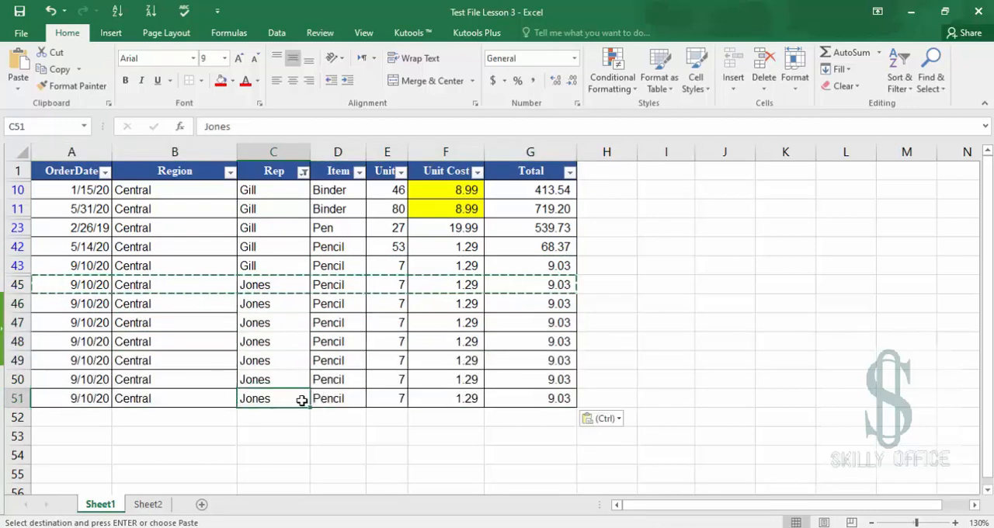
{"action": "left_click", "coordinate": [265, 360]}
{"action": "type", "text": "Gill"}
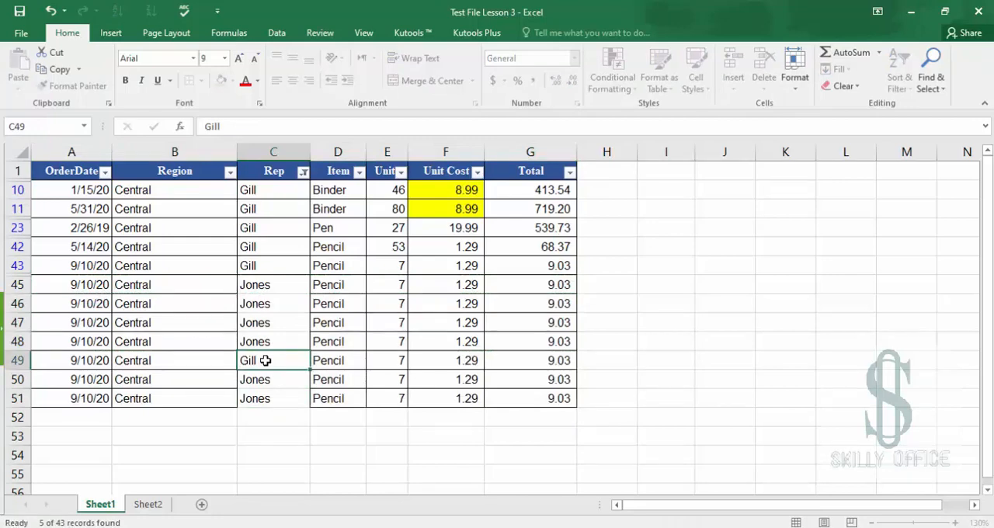
{"action": "key", "text": "Return"}
Clear the item and units cells of rows 49 and 50
{"action": "left_click", "coordinate": [265, 360]}
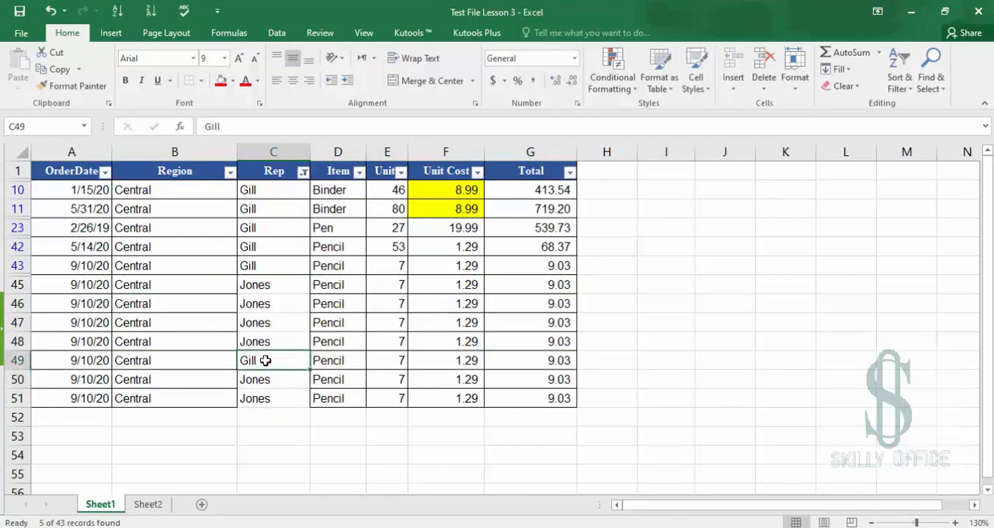
{"action": "key", "text": "Tab"}
{"action": "key", "text": "Delete"}
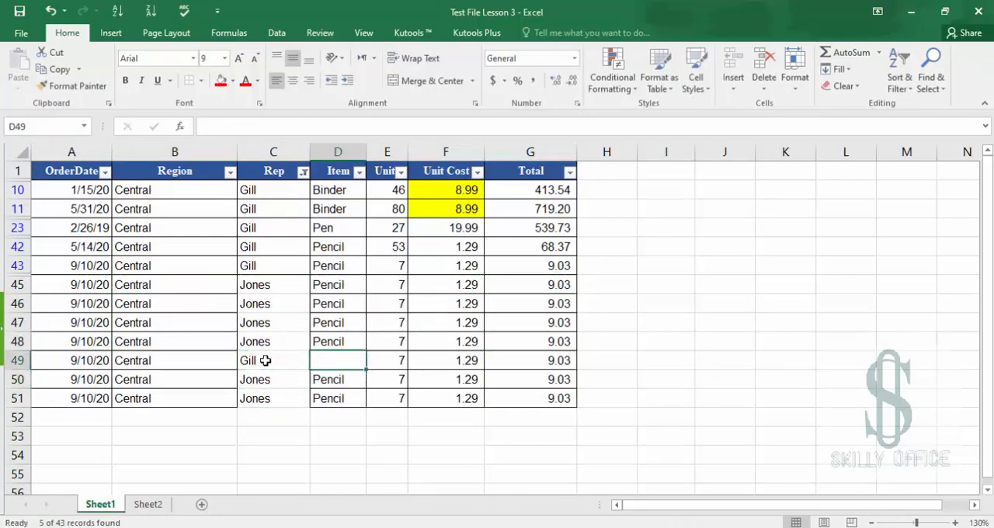
{"action": "key", "text": "shift+Right"}
{"action": "key", "text": "shift+Down"}
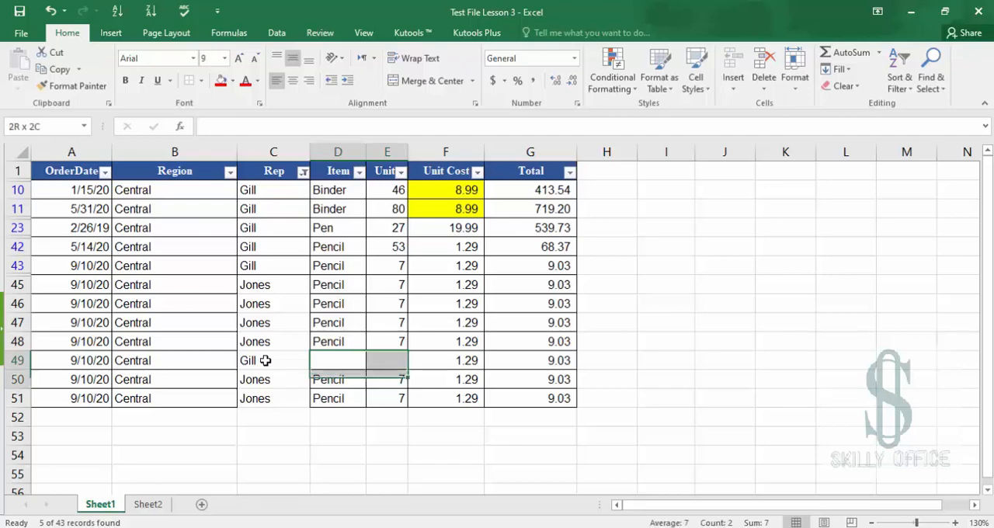
{"action": "key", "text": "Delete"}
Change the rep in row 50 to Gill
{"action": "key", "text": "Left"}
{"action": "key", "text": "Down"}
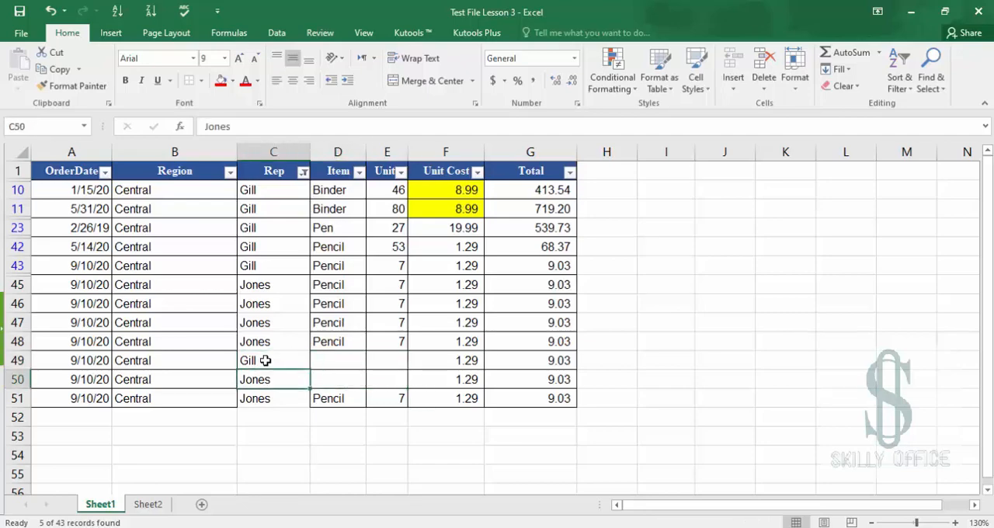
{"action": "type", "text": "Gill"}
{"action": "key", "text": "Return"}
{"action": "left_click", "coordinate": [333, 375]}
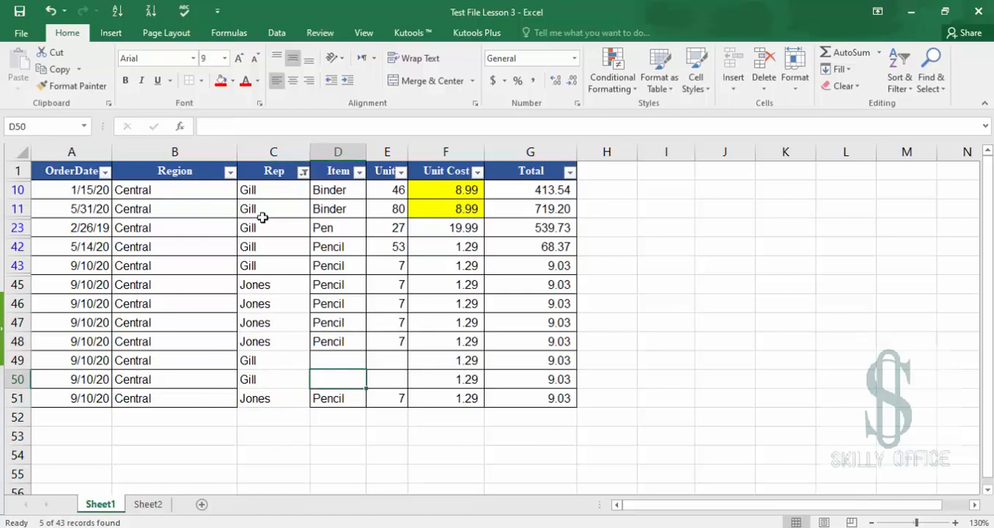
Reapply the table's filter so it includes the newly added rows
{"action": "left_click", "coordinate": [273, 173]}
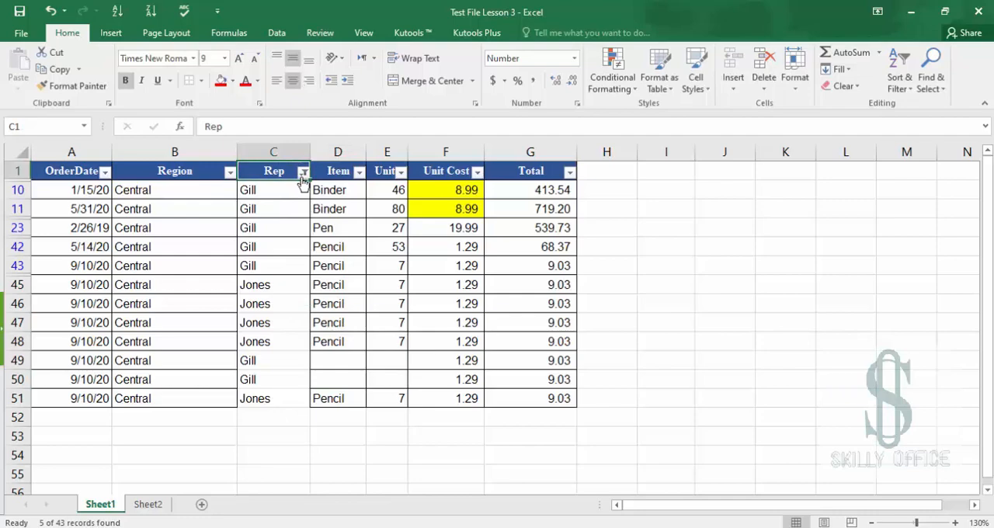
{"action": "left_click", "coordinate": [303, 172]}
{"action": "left_click", "coordinate": [301, 173]}
{"action": "left_click", "coordinate": [898, 84]}
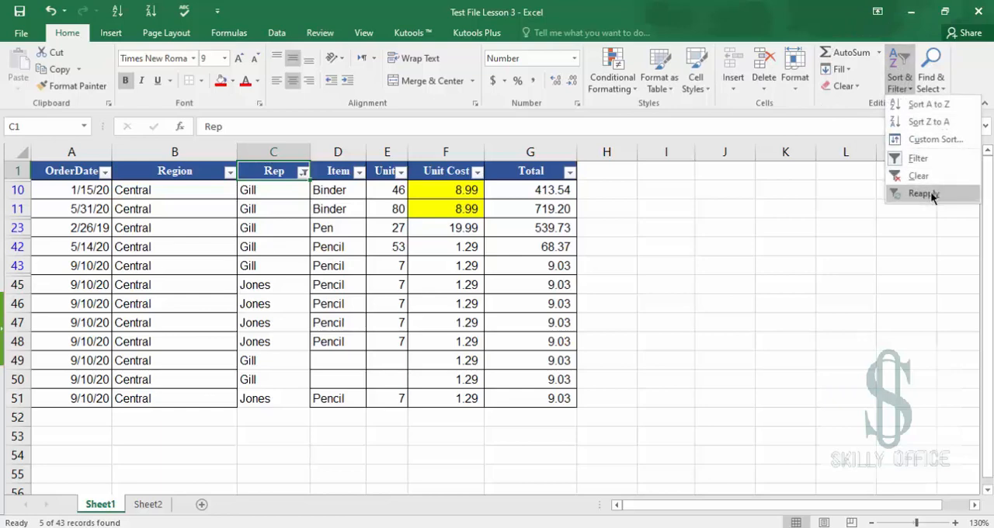
{"action": "left_click", "coordinate": [932, 196]}
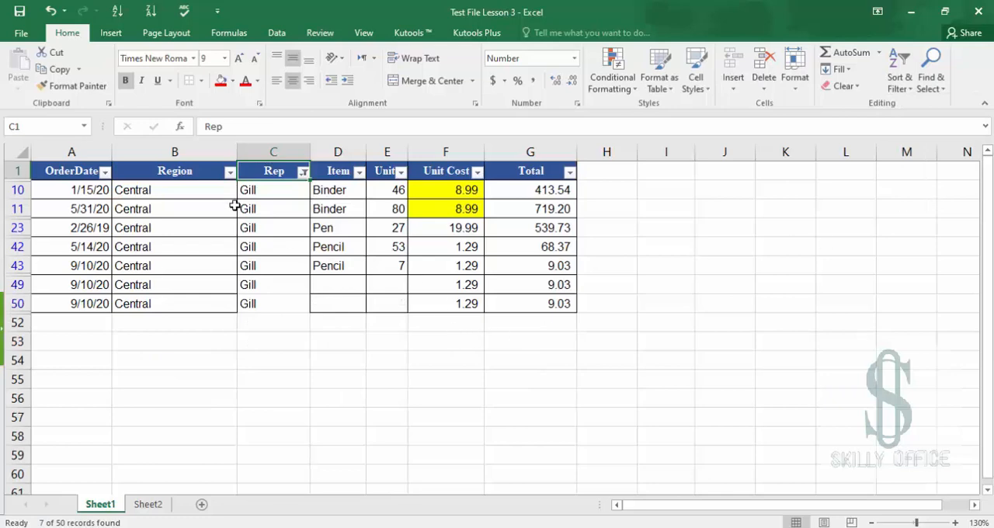
Clear all filters from the table
{"action": "left_click_drag", "start_coordinate": [259, 282], "coordinate": [528, 312]}
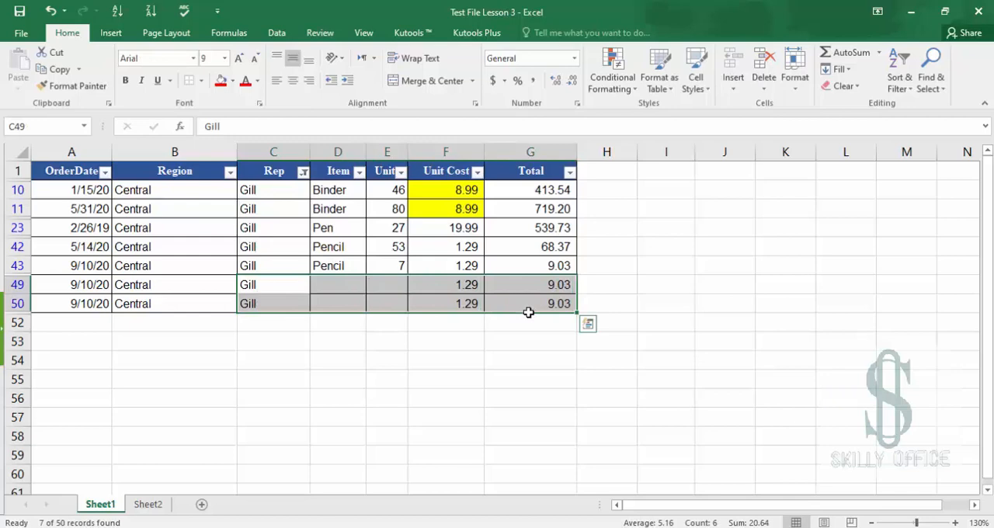
{"action": "left_click", "coordinate": [261, 239]}
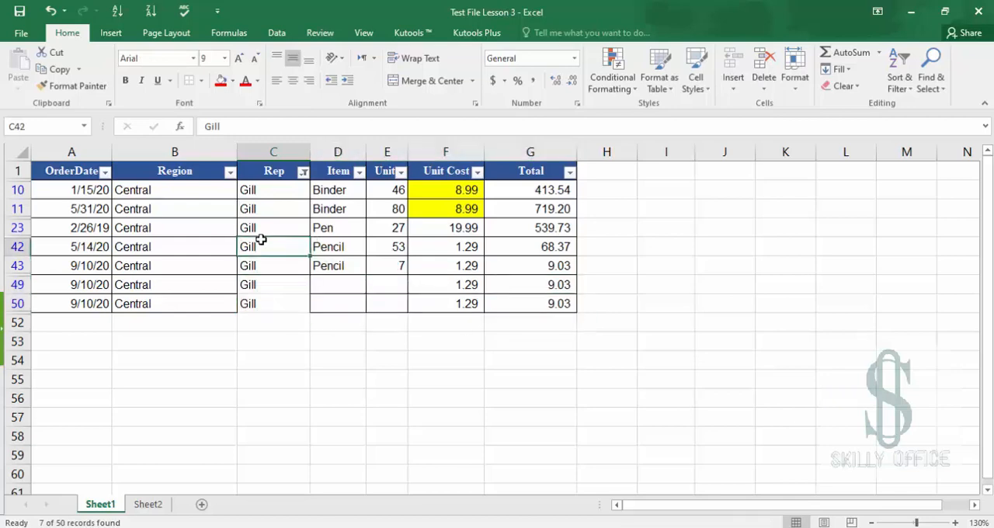
{"action": "left_click", "coordinate": [899, 73]}
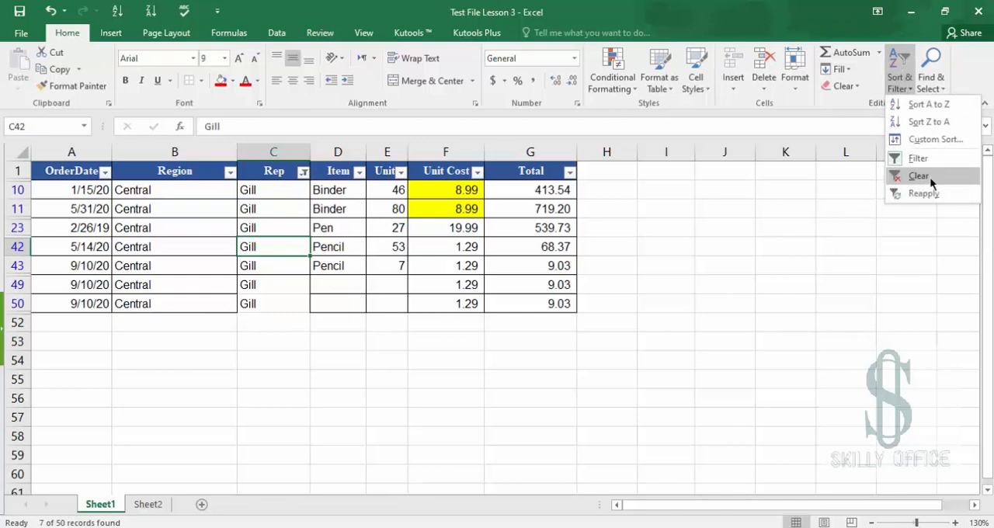
{"action": "left_click", "coordinate": [929, 177]}
Toggle the table's filter buttons off and back on with the keyboard shortcut
{"action": "left_click", "coordinate": [899, 76]}
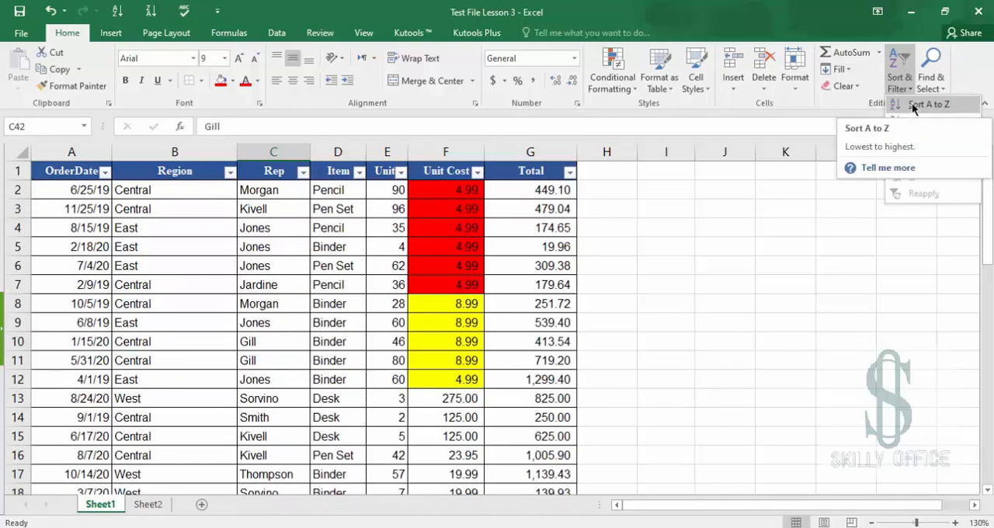
{"action": "left_click", "coordinate": [418, 370]}
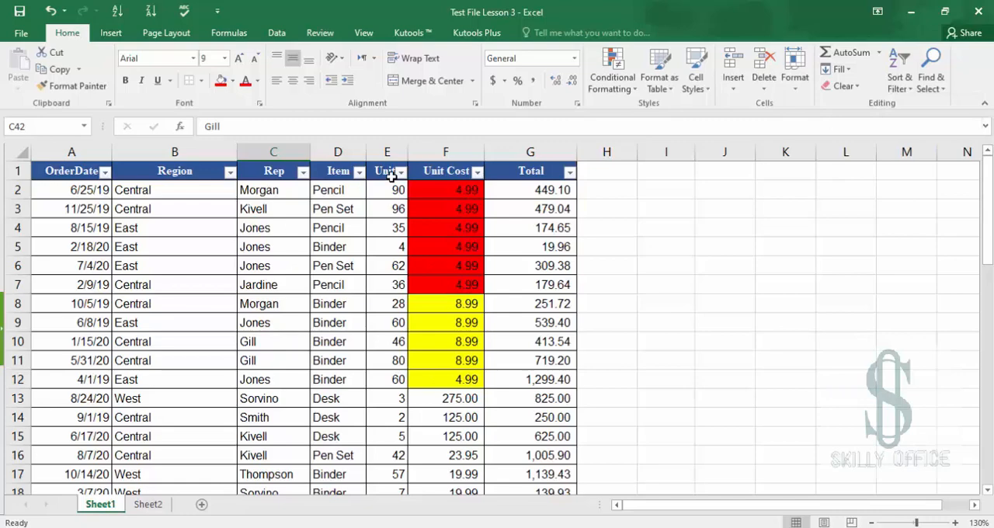
{"action": "left_click", "coordinate": [386, 174]}
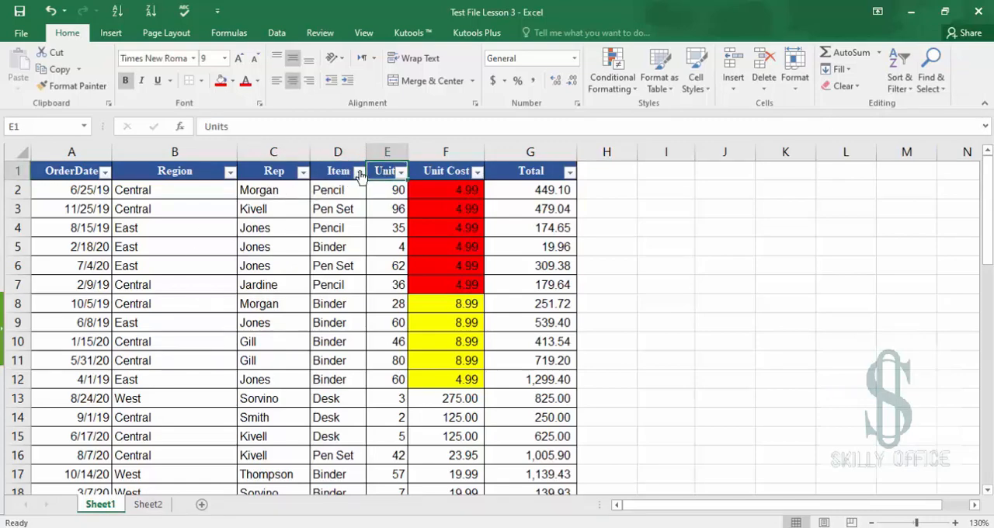
{"action": "left_click", "coordinate": [359, 171]}
{"action": "left_click", "coordinate": [358, 171]}
{"action": "left_click", "coordinate": [336, 171]}
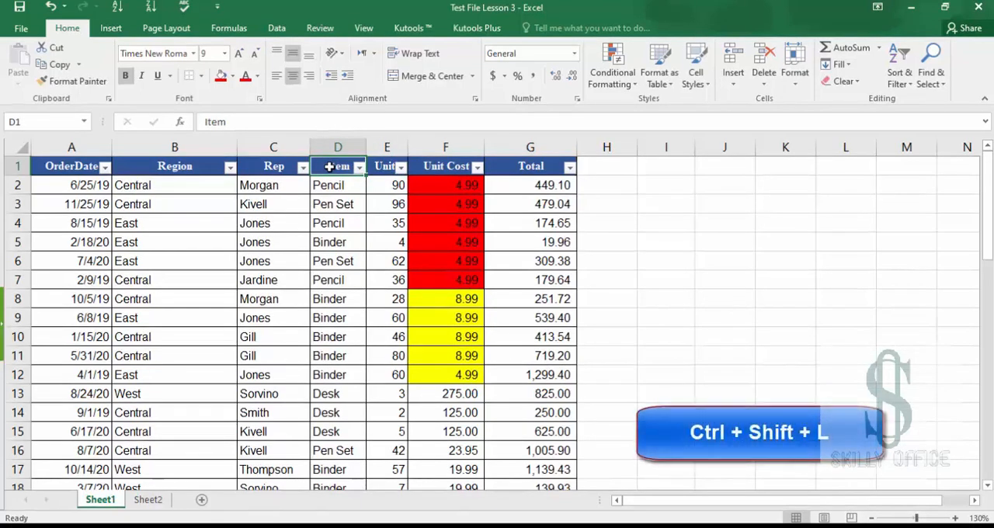
{"action": "key", "text": "ctrl+shift+l"}
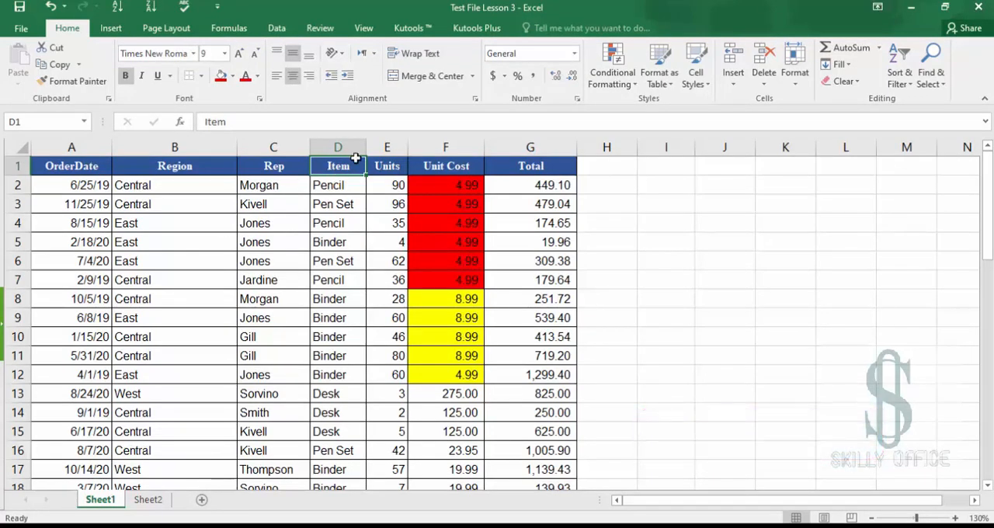
{"action": "key", "text": "ctrl+shift+l"}
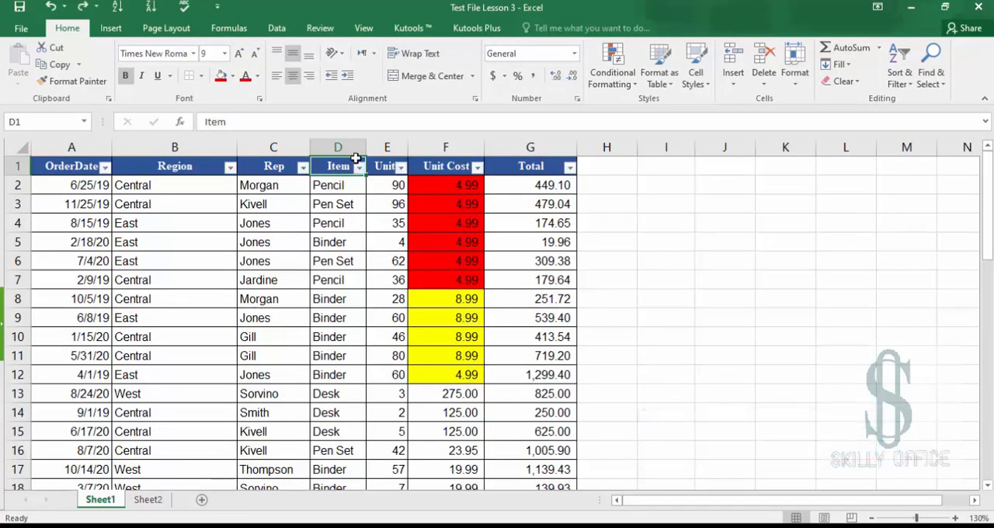
Turn off the table's filter buttons through Sort & Filter
{"action": "left_click", "coordinate": [900, 62]}
{"action": "left_click", "coordinate": [906, 154]}
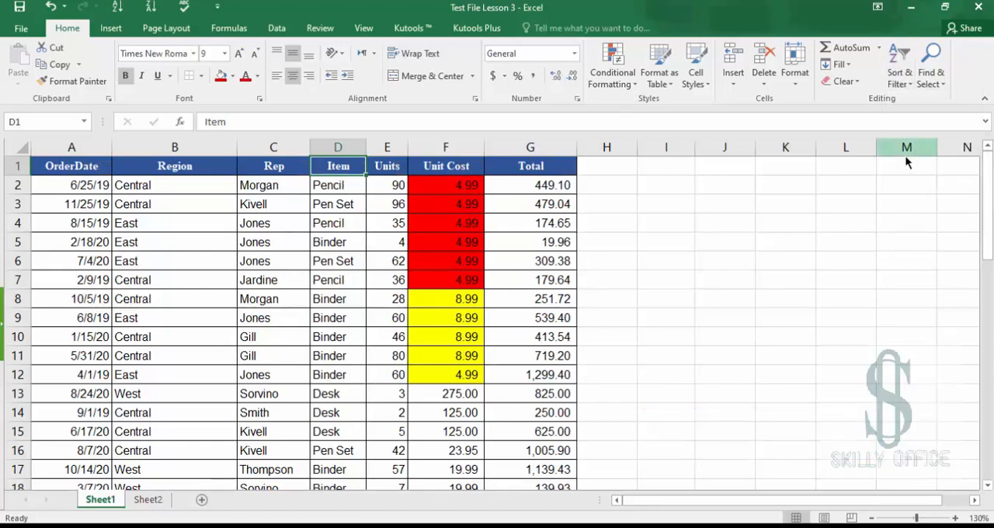
{"action": "left_click", "coordinate": [176, 246]}
{"action": "left_click", "coordinate": [165, 279]}
{"action": "left_click", "coordinate": [153, 387]}
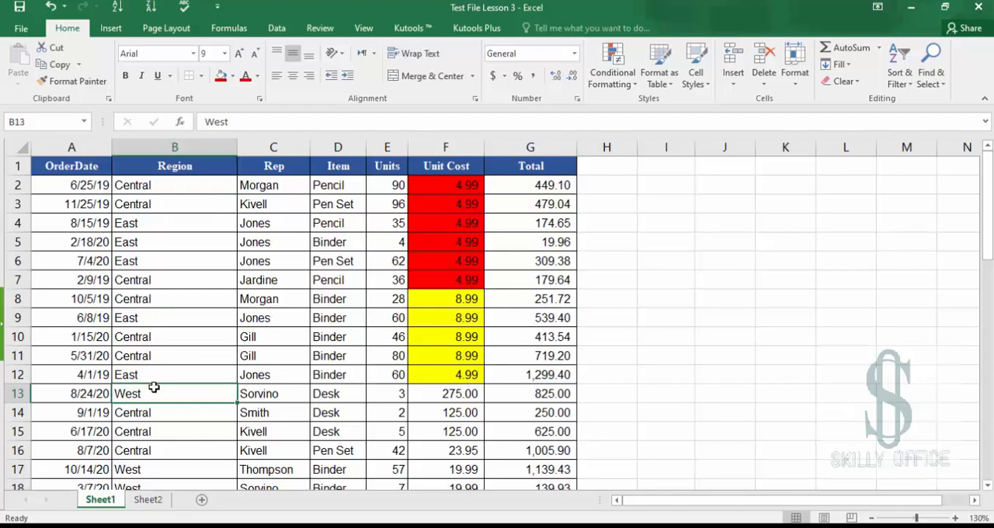
Enter the note "Filter" in J3 with its shortcut "Ctrl + Shift +L" in K3
{"action": "left_click", "coordinate": [724, 212]}
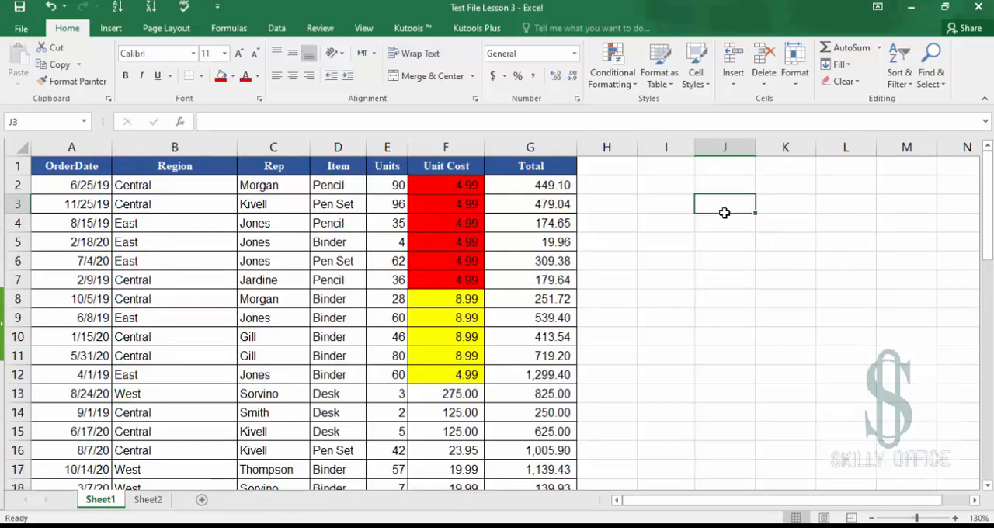
{"action": "type", "text": "Filter"}
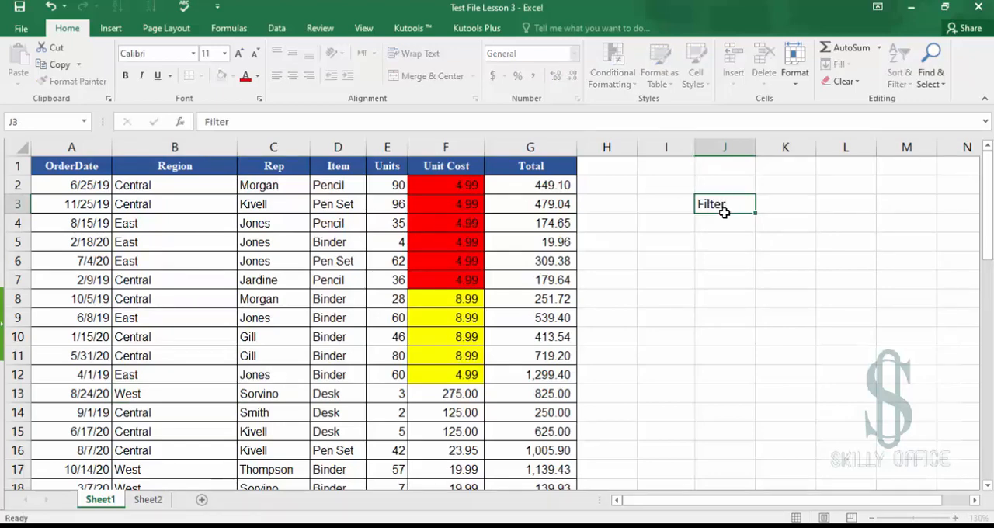
{"action": "key", "text": "Tab"}
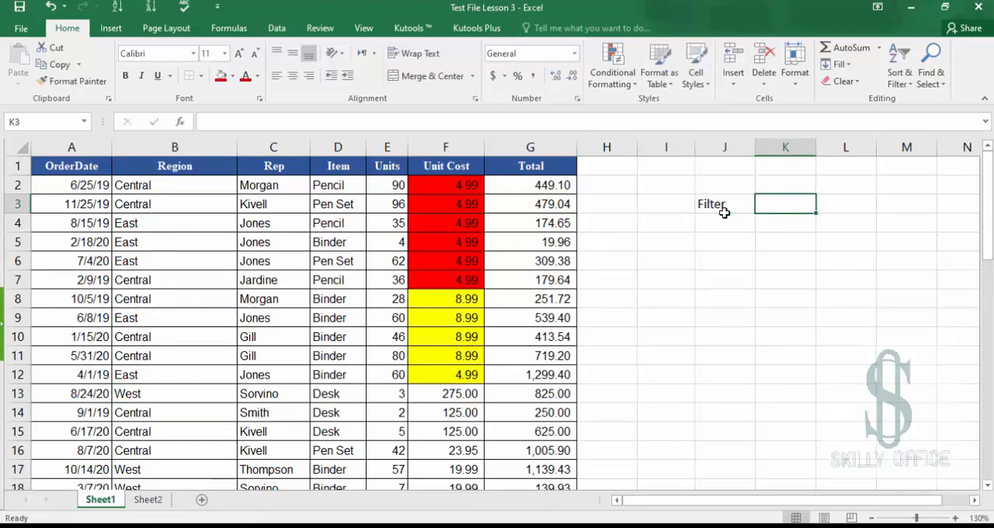
{"action": "type", "text": "Ctrl "}
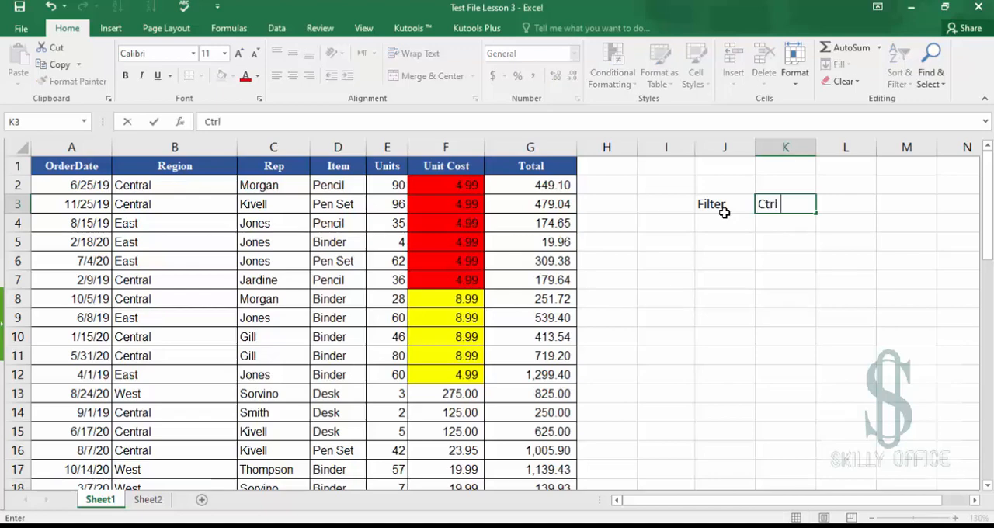
{"action": "type", "text": "+ Shift +L"}
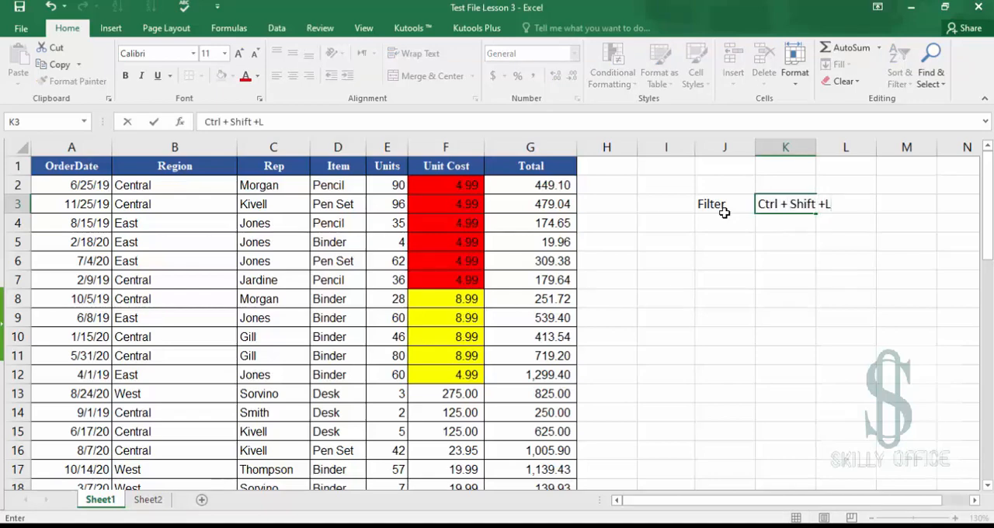
{"action": "key", "text": "Return"}
Move into the table header and turn the filter buttons back on with the keyboard shortcut
{"action": "key", "text": "Up"}
{"action": "key", "text": "Right"}
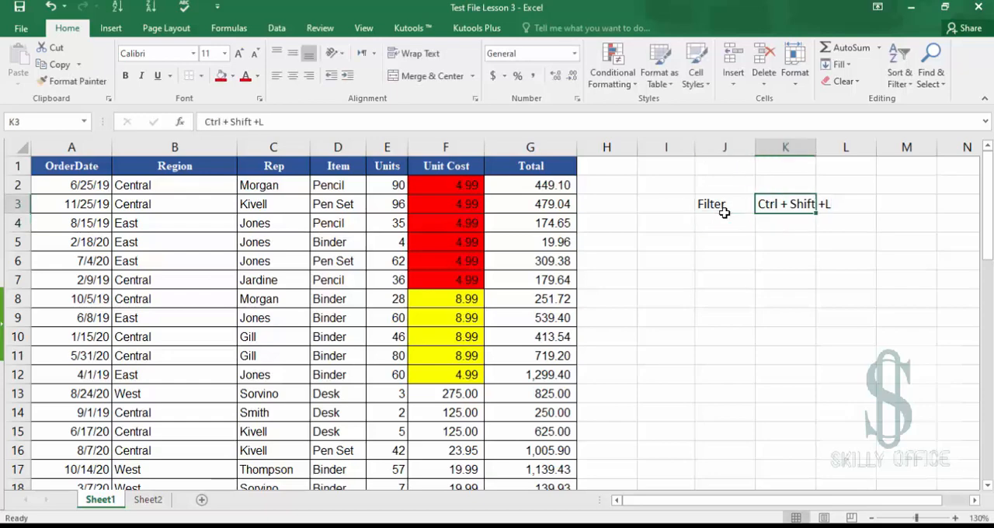
{"action": "key", "text": "Down"}
{"action": "key", "text": "Left"}
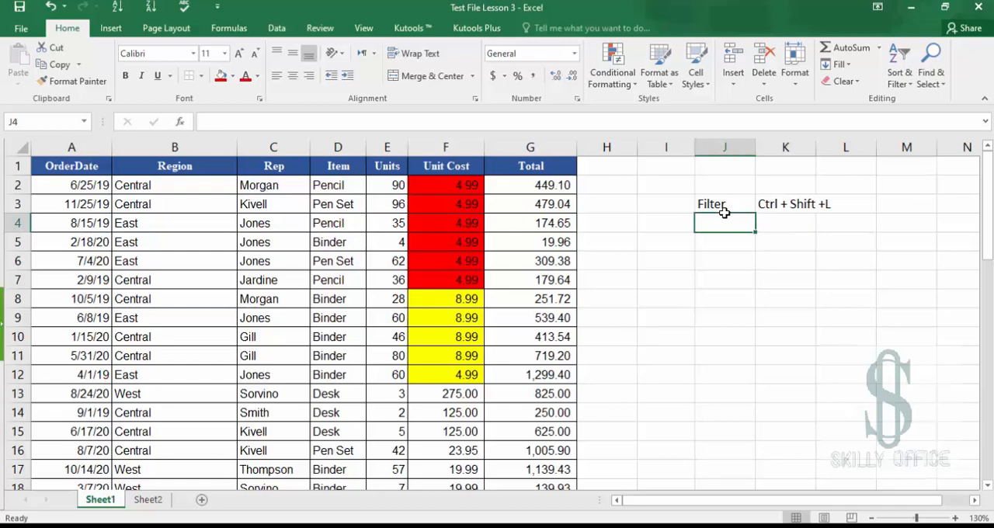
{"action": "key", "text": "Left"}
{"action": "key", "text": "Left"}
{"action": "key", "text": "Left"}
{"action": "key", "text": "Left"}
{"action": "key", "text": "Left"}
{"action": "key", "text": "Up"}
{"action": "key", "text": "Up"}
{"action": "key", "text": "Up"}
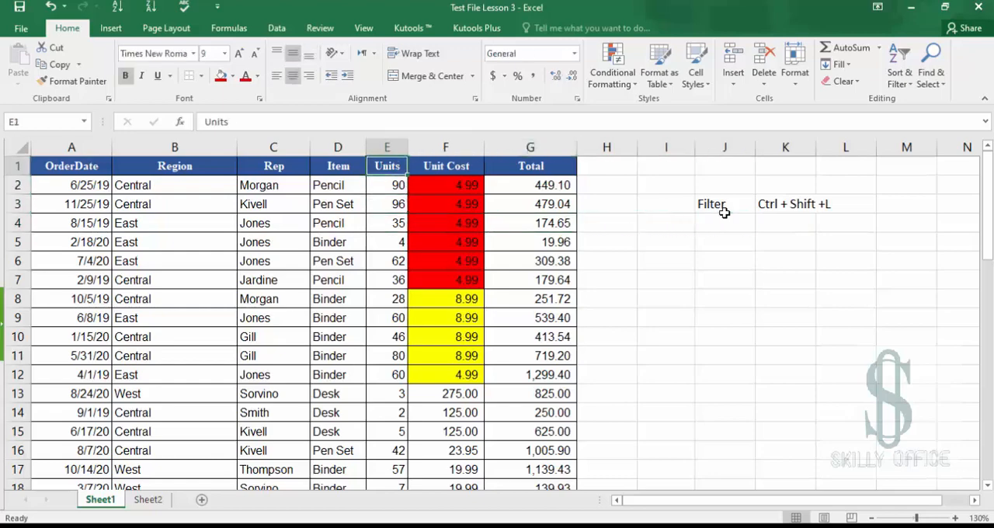
{"action": "key", "text": "ctrl+shift+l"}
{"action": "left_click", "coordinate": [722, 210]}
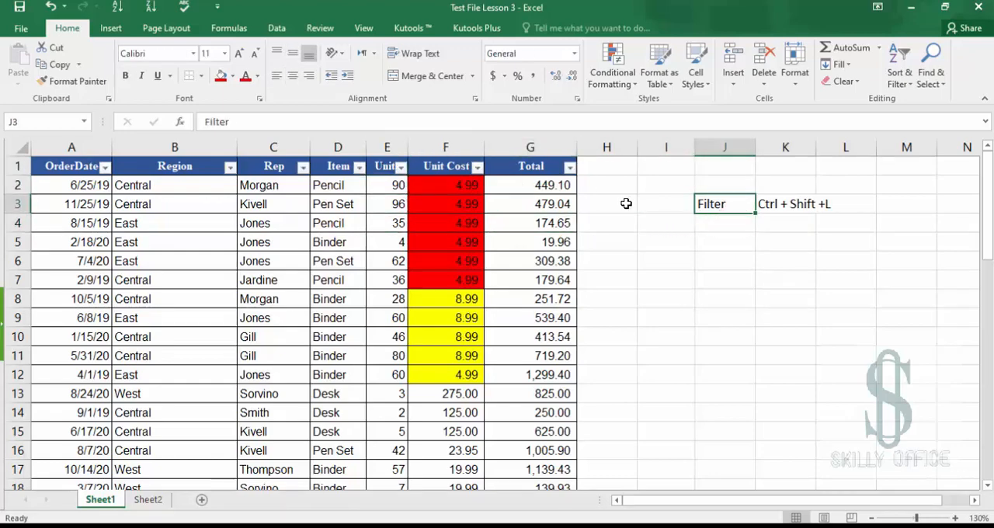
Open the Units column's filter menu and close it again without changes
{"action": "left_click", "coordinate": [401, 166]}
{"action": "left_click", "coordinate": [401, 166]}
{"action": "left_click", "coordinate": [399, 167]}
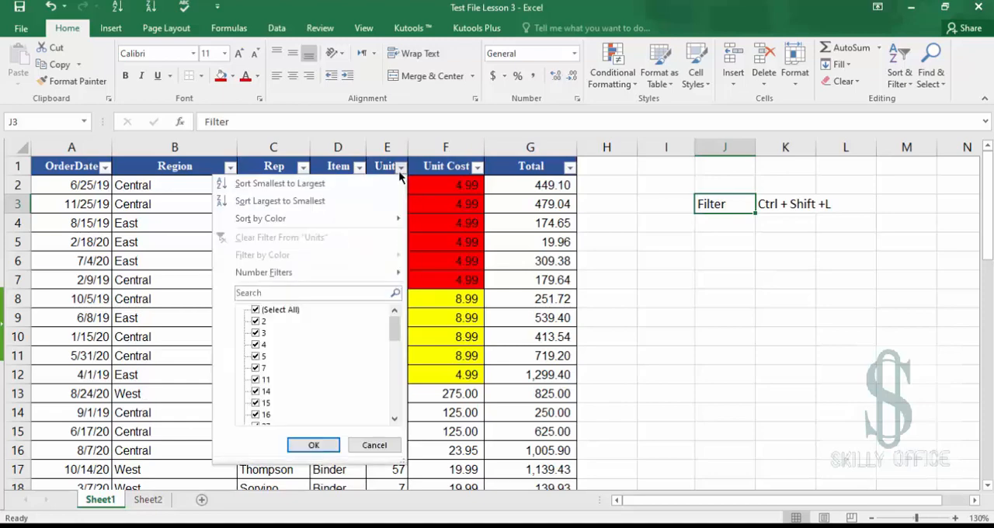
{"action": "left_click", "coordinate": [399, 167]}
{"action": "left_click", "coordinate": [371, 167]}
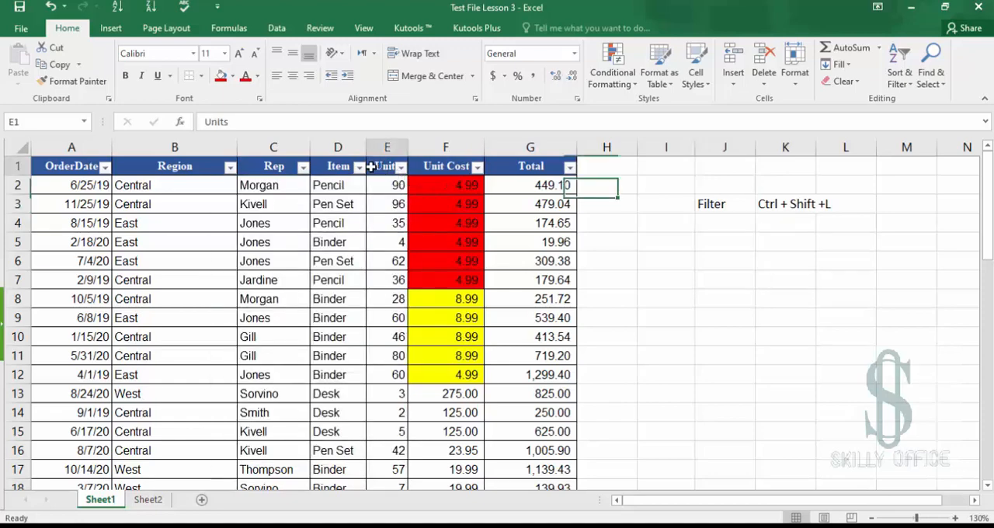
Using only the keyboard, open the Item column's filter and uncheck Binder and Desk, then apply it
{"action": "key", "text": "Left"}
{"action": "key", "text": "Left"}
{"action": "key", "text": "Left"}
{"action": "key", "text": "Down"}
{"action": "key", "text": "Right"}
{"action": "key", "text": "Up"}
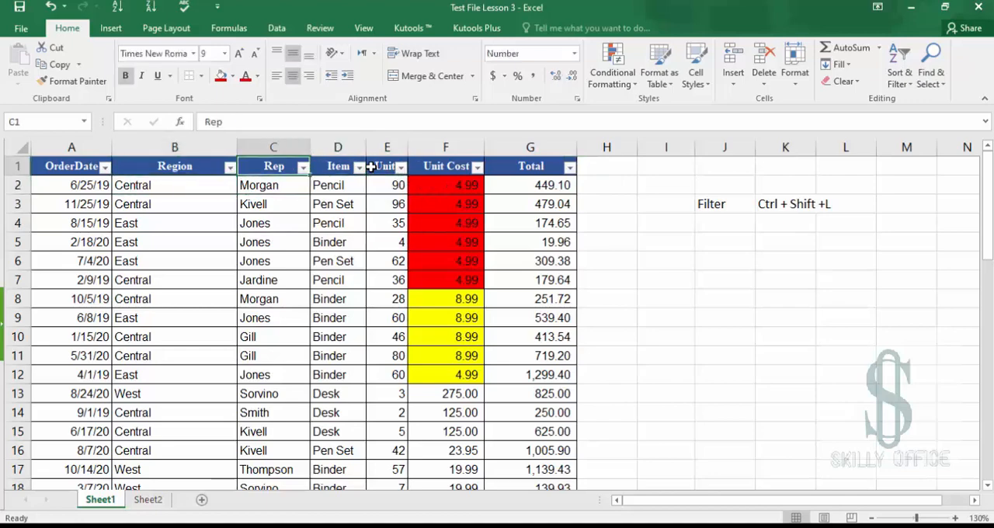
{"action": "key", "text": "Left"}
{"action": "key", "text": "Right"}
{"action": "key", "text": "Right"}
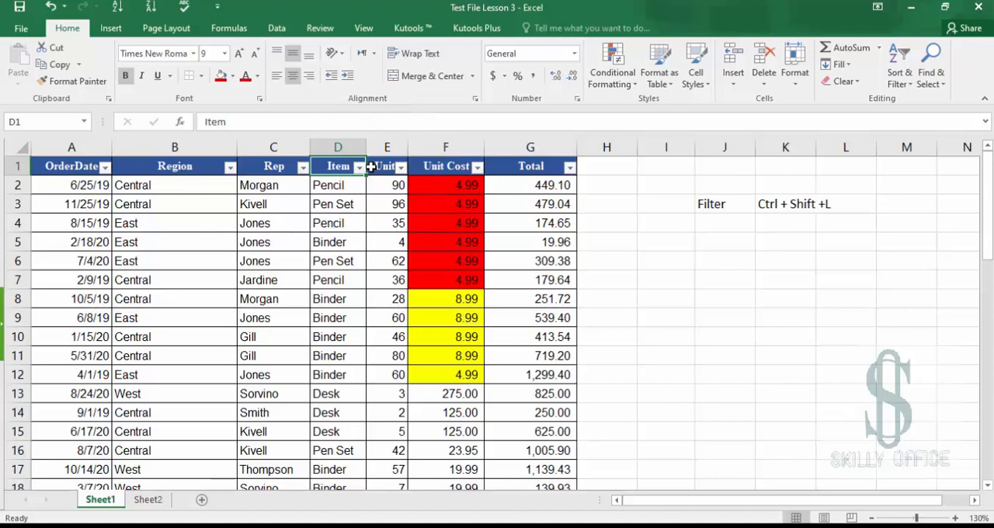
{"action": "key", "text": "alt+Down"}
{"action": "key", "text": "Down"}
{"action": "key", "text": "Down"}
{"action": "key", "text": "Down"}
{"action": "key", "text": "Down"}
{"action": "key", "text": "Down"}
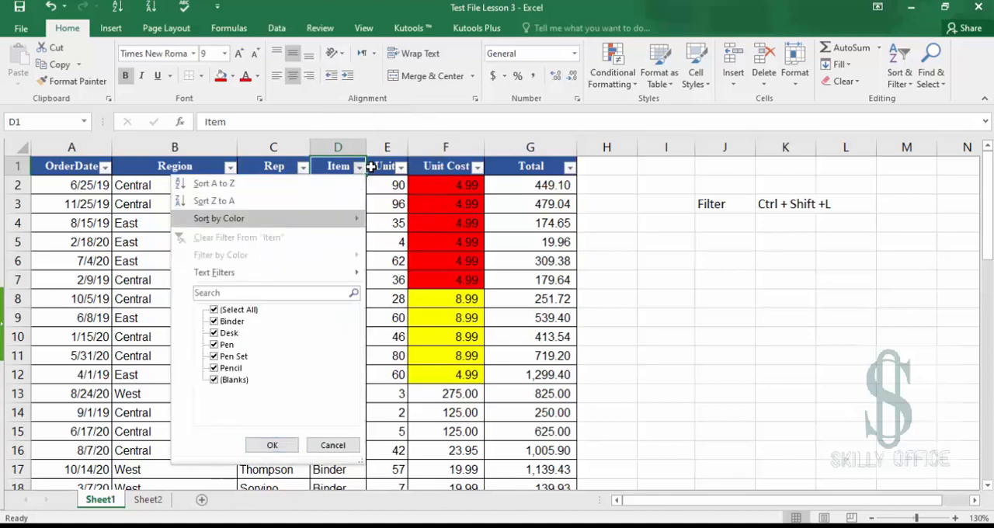
{"action": "key", "text": "Down"}
{"action": "key", "text": "Down"}
{"action": "key", "text": "Down"}
{"action": "key", "text": "Down"}
{"action": "key", "text": "Down"}
{"action": "key", "text": "Down"}
{"action": "key", "text": "Down"}
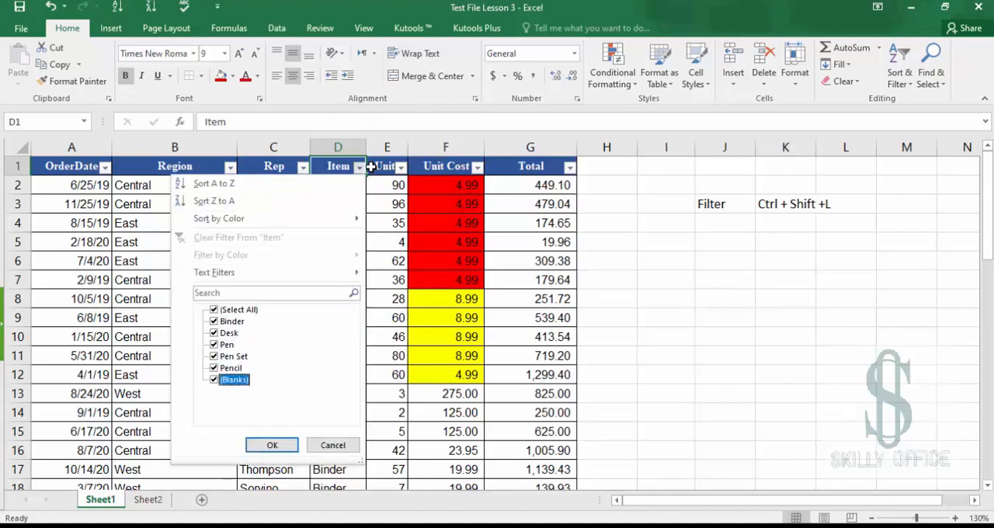
{"action": "key", "text": "Up"}
{"action": "key", "text": "Up"}
{"action": "key", "text": "Up"}
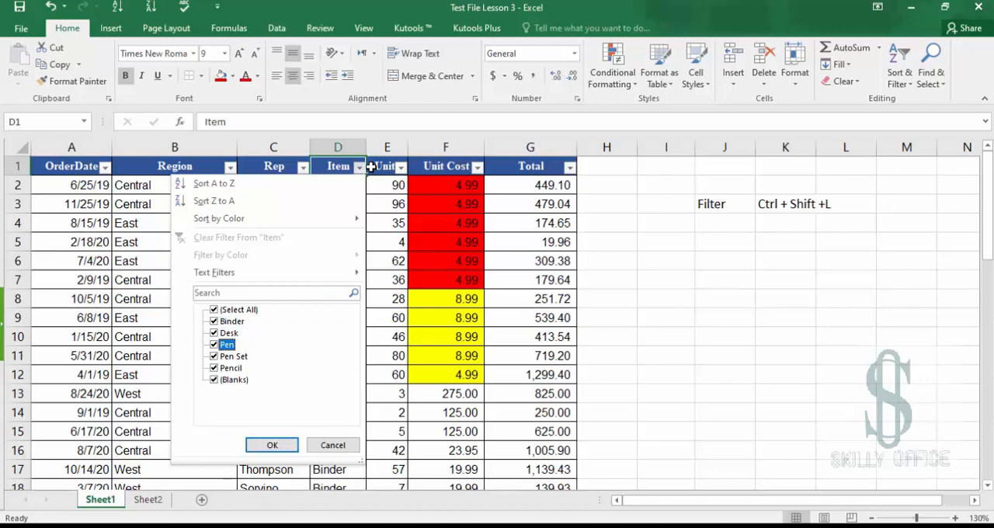
{"action": "key", "text": "space"}
{"action": "key", "text": "Up"}
{"action": "key", "text": "space"}
{"action": "key", "text": "Up"}
{"action": "key", "text": "space"}
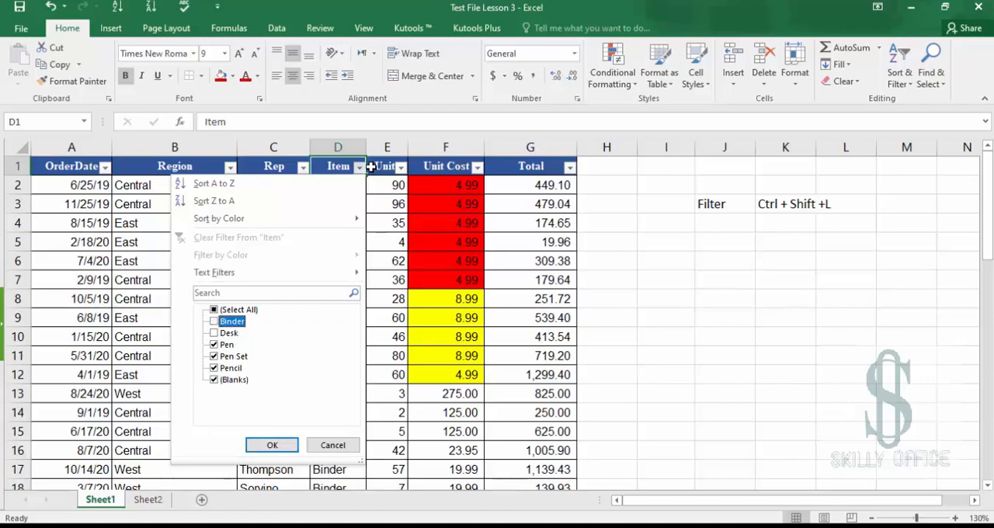
{"action": "key", "text": "Return"}
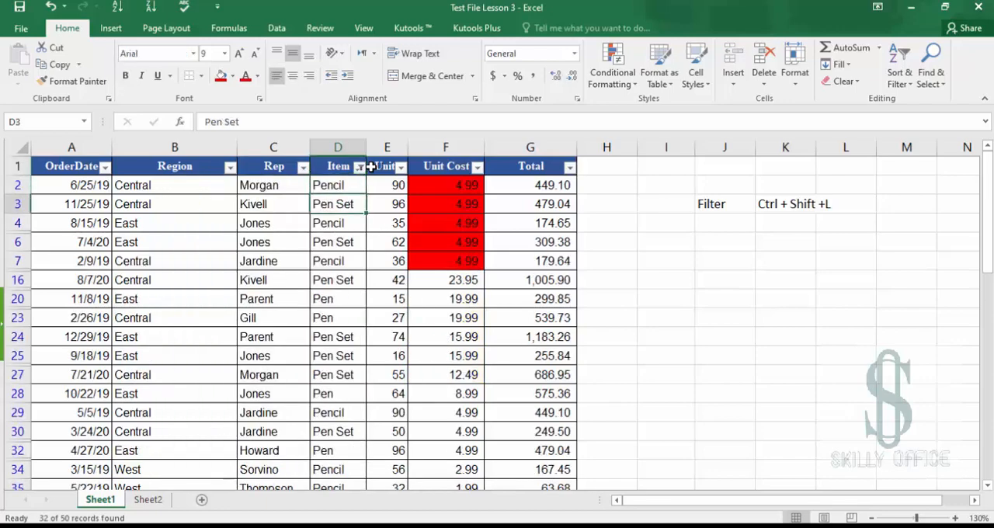
Reopen the Item filter with the keyboard and select all items to show every row again
{"action": "key", "text": "Delete"}
{"action": "key", "text": "ctrl+z"}
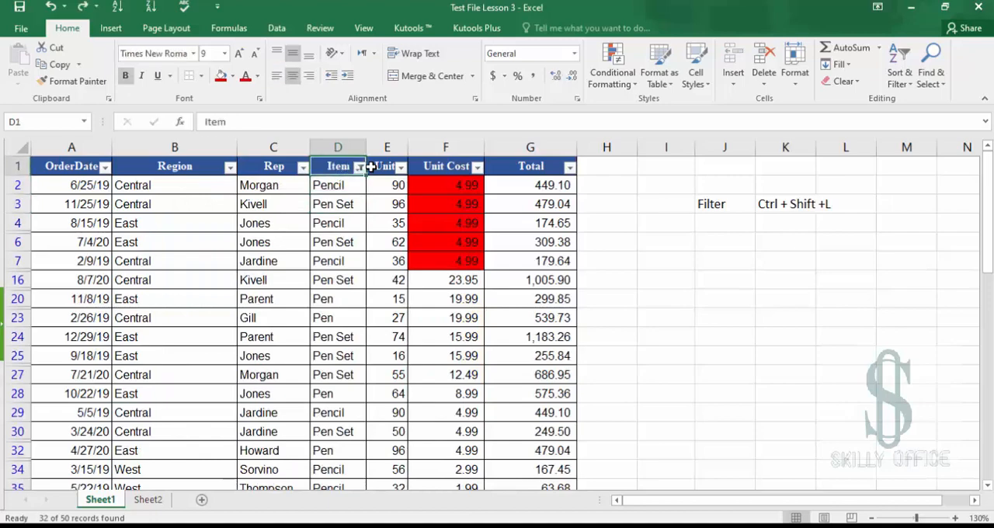
{"action": "key", "text": "alt+Down"}
{"action": "key", "text": "Down"}
{"action": "key", "text": "Down"}
{"action": "key", "text": "Down"}
{"action": "key", "text": "Down"}
{"action": "key", "text": "Down"}
{"action": "key", "text": "Down"}
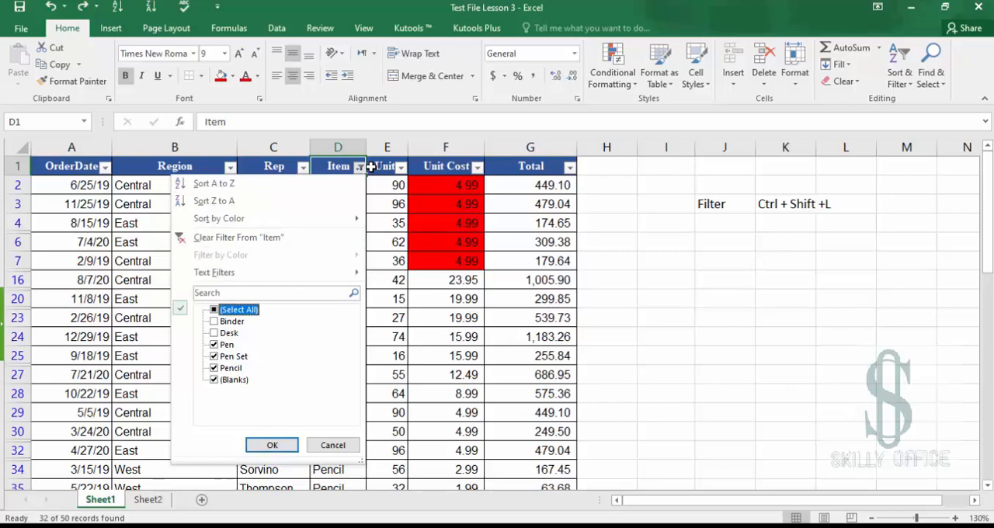
{"action": "key", "text": "space"}
{"action": "key", "text": "Return"}
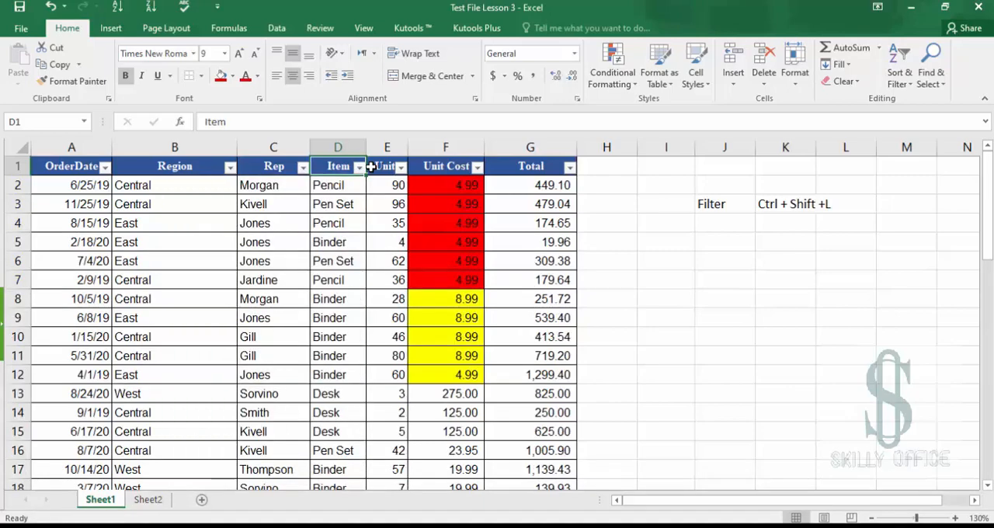
Enter the note "Filter Drop down" in J4
{"action": "key", "text": "Right"}
{"action": "key", "text": "Right"}
{"action": "key", "text": "Right"}
{"action": "key", "text": "Right"}
{"action": "key", "text": "Right"}
{"action": "key", "text": "Down"}
{"action": "key", "text": "Down"}
{"action": "key", "text": "Down"}
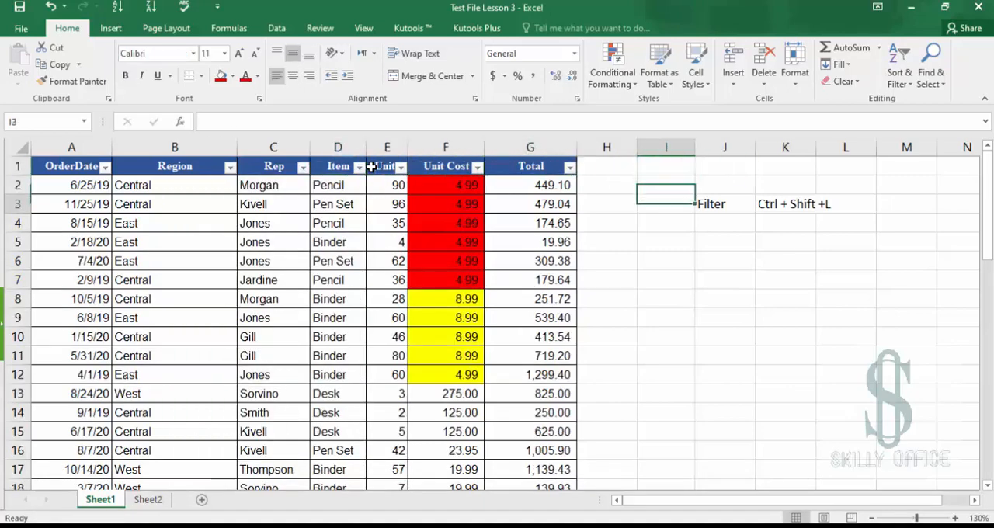
{"action": "key", "text": "Right"}
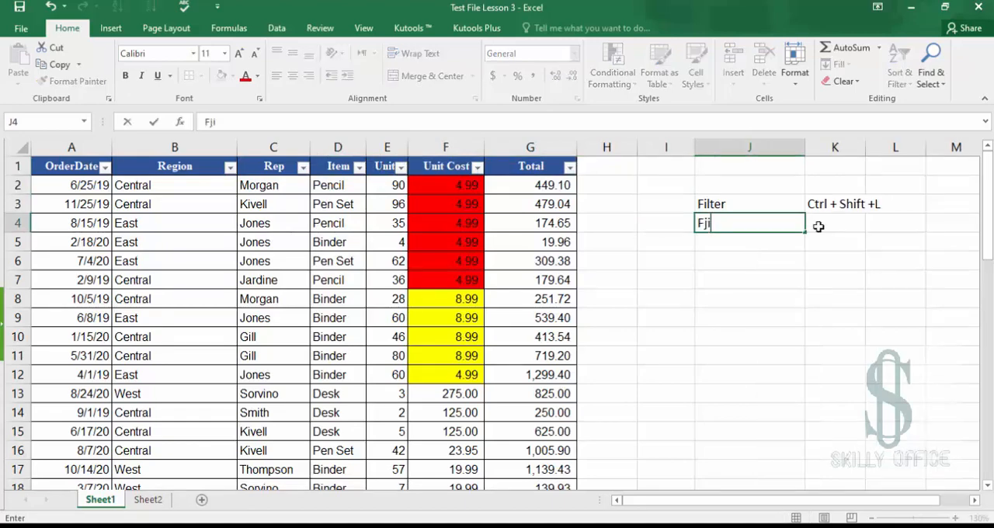
{"action": "key", "text": "BackSpace"}
{"action": "key", "text": "BackSpace"}
{"action": "type", "text": "ilter Drop down"}
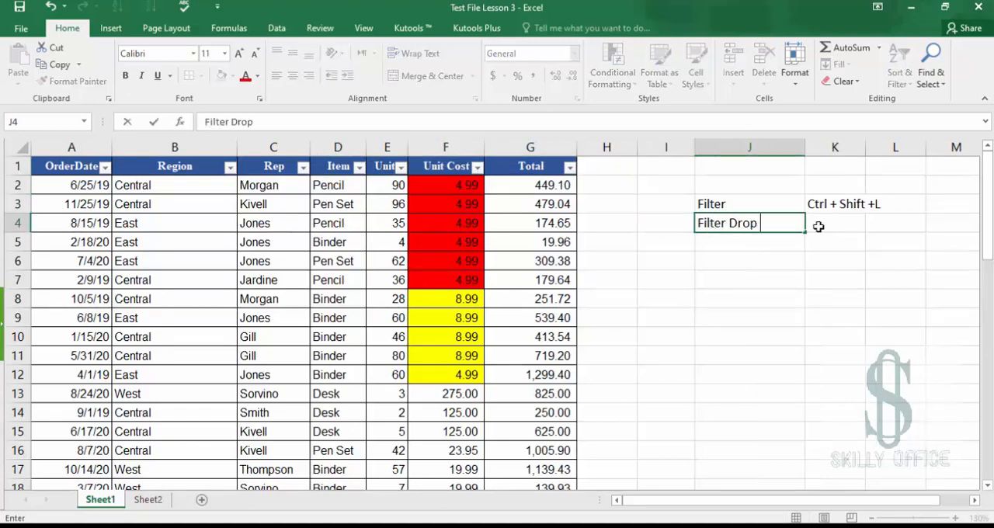
{"action": "key", "text": "ctrl+Return"}
Enter its shortcut "Alt + Down Arrow" in K4
{"action": "left_click", "coordinate": [818, 226]}
{"action": "type", "text": "At"}
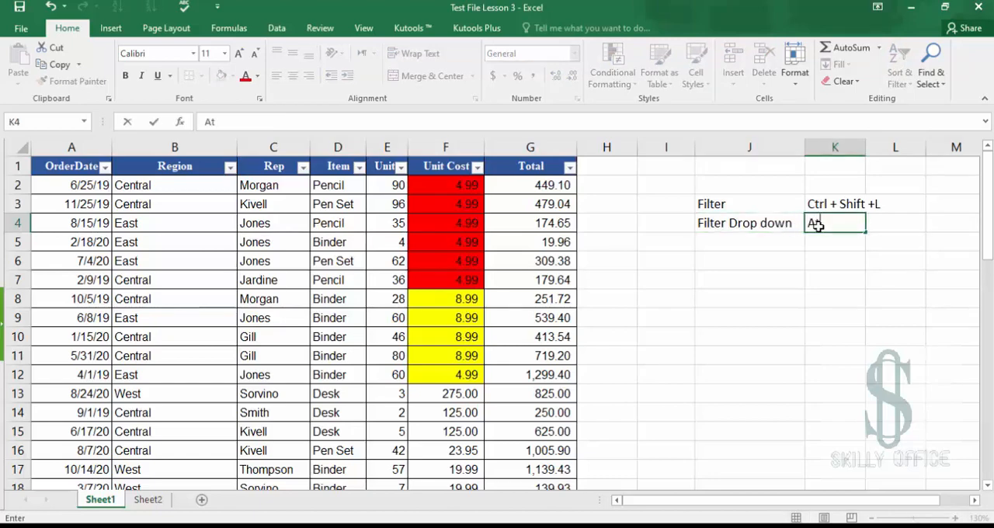
{"action": "type", "text": "t + Down Arrow"}
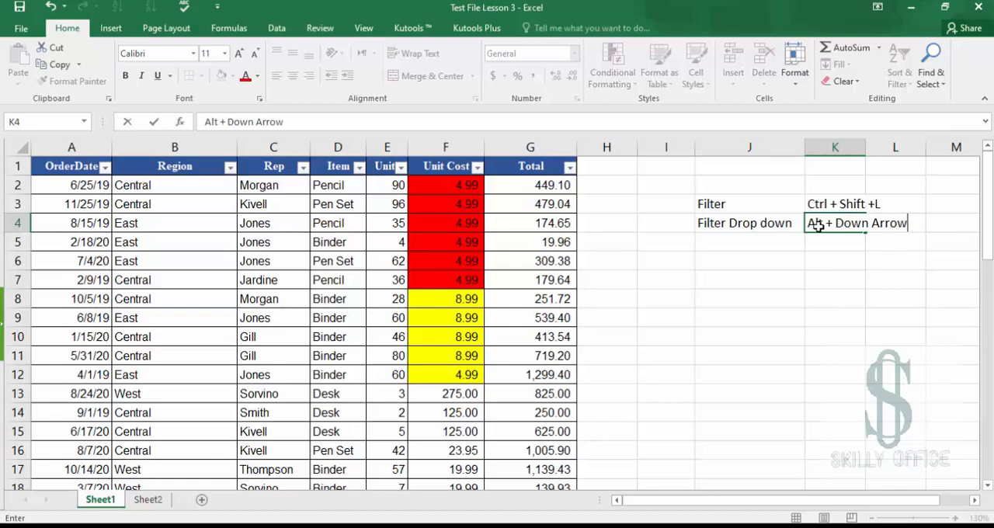
{"action": "key", "text": "Return"}
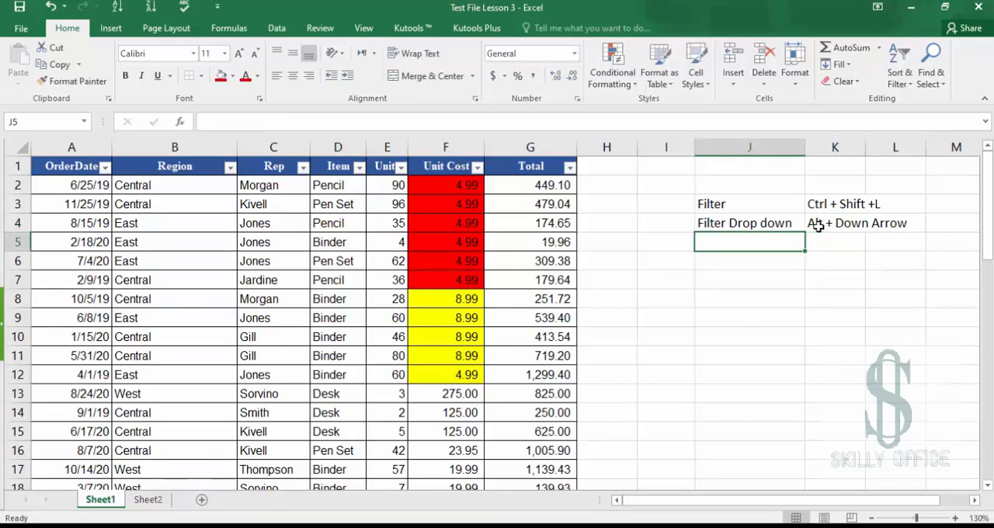
Enter "Space Bar" in J5 with the description "Select unselect" in K5
{"action": "type", "text": "Space B"}
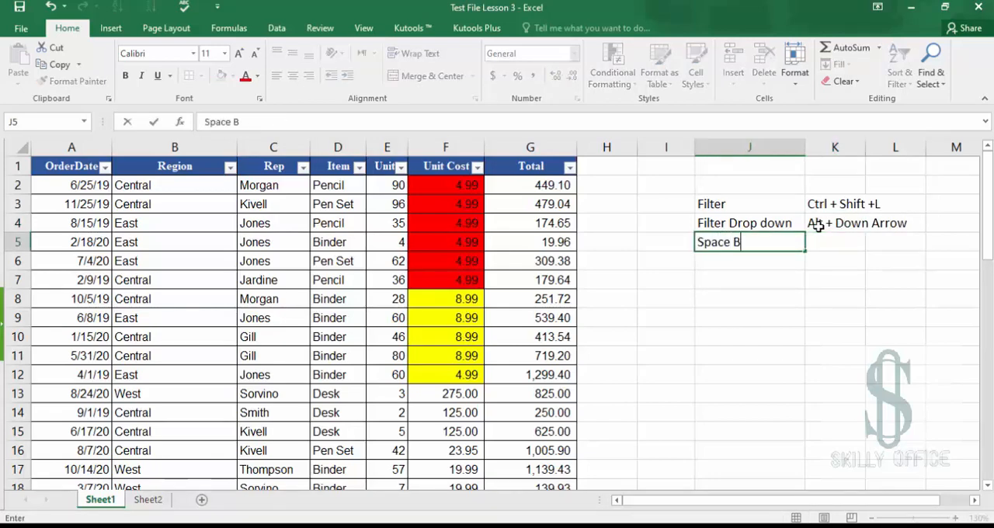
{"action": "type", "text": "ar"}
{"action": "key", "text": "Tab"}
{"action": "type", "text": "Secl"}
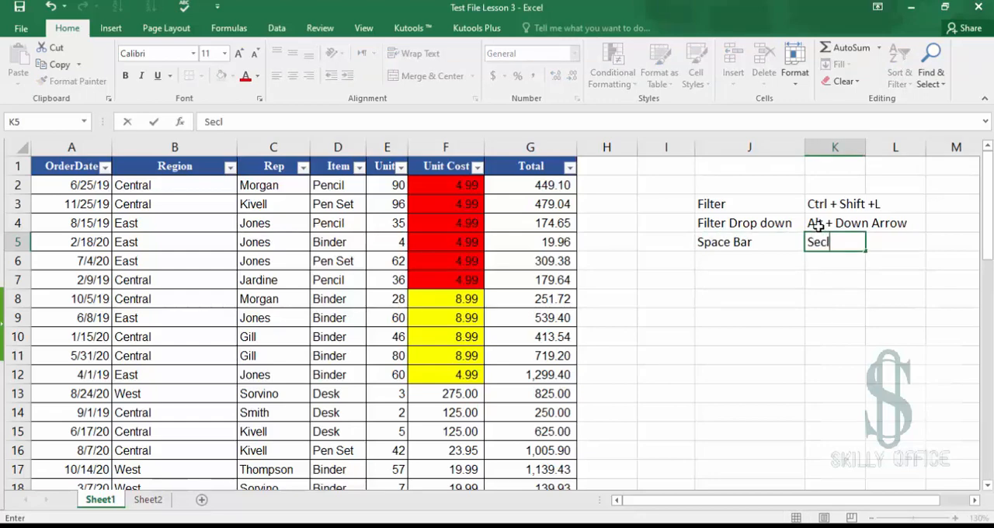
{"action": "type", "text": "e"}
{"action": "key", "text": "BackSpace"}
{"action": "key", "text": "BackSpace"}
{"action": "key", "text": "BackSpace"}
{"action": "type", "text": "lect unselect"}
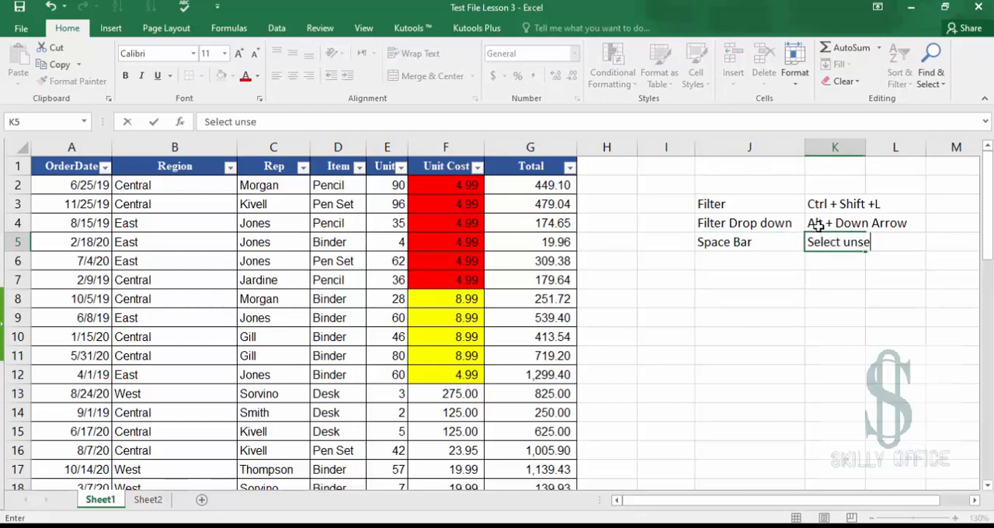
{"action": "key", "text": "Return"}
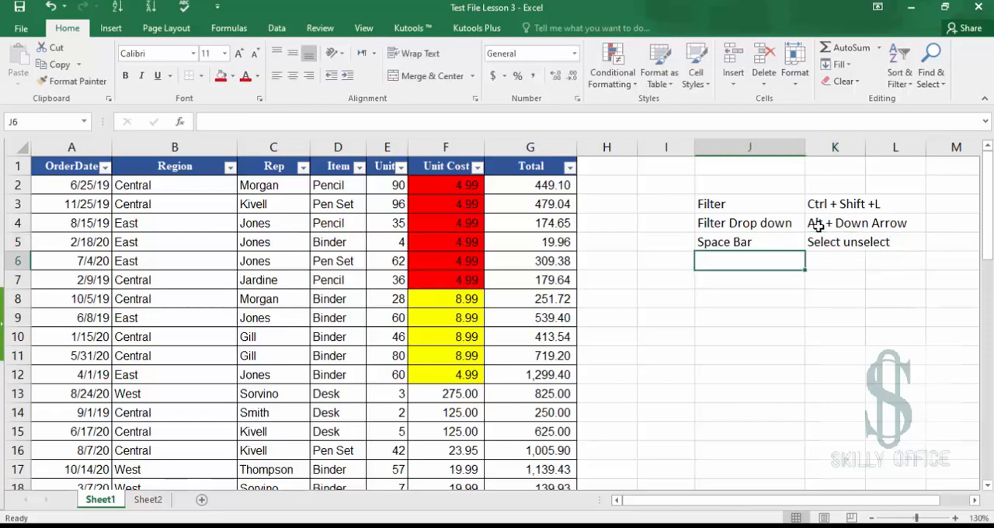
Enter the note "Delete Row or Column" in J6
{"action": "type", "text": "Ct"}
{"action": "key", "text": "BackSpace"}
{"action": "key", "text": "BackSpace"}
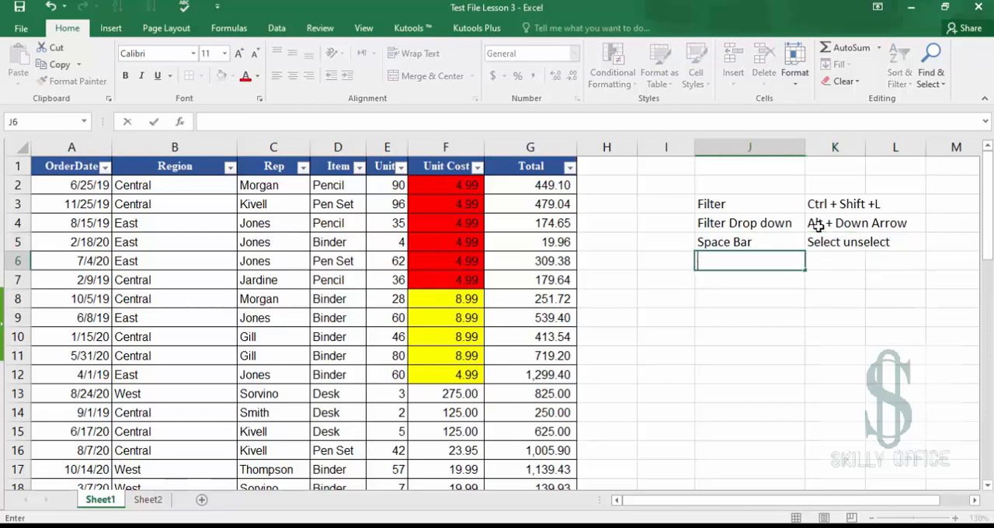
{"action": "type", "text": "Delet"}
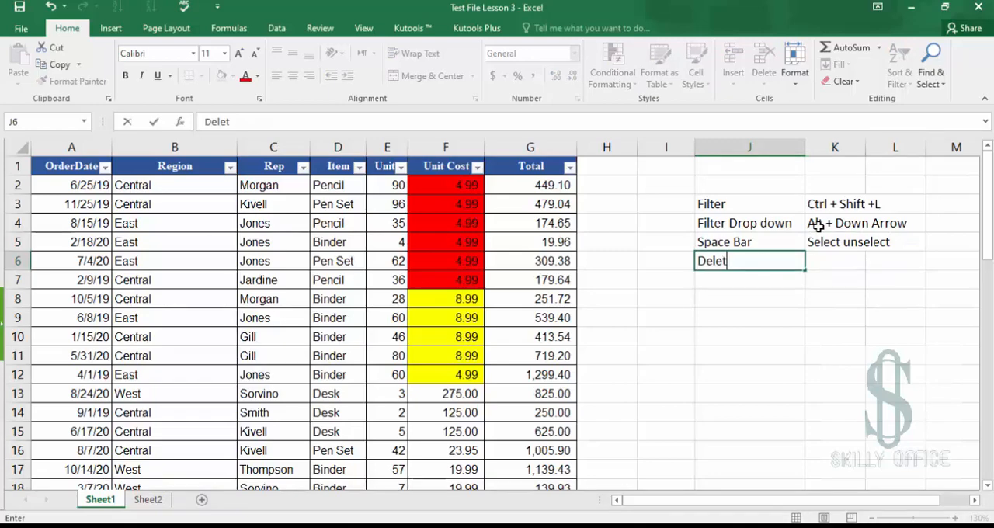
{"action": "type", "text": "e Row "}
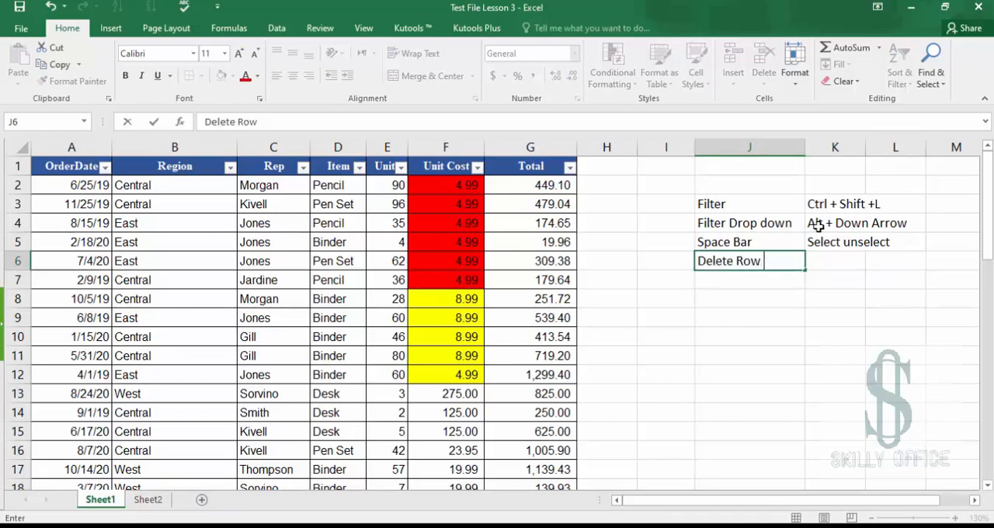
{"action": "type", "text": "or Column"}
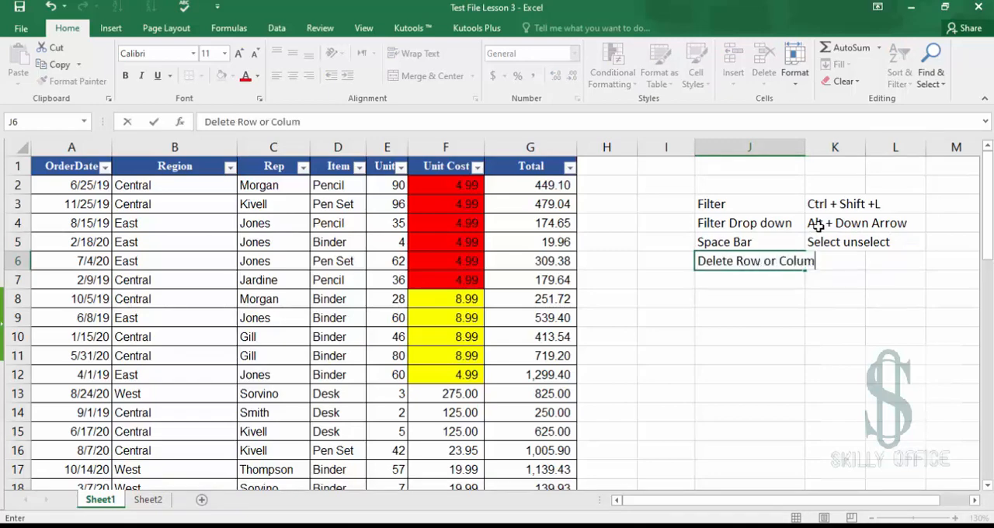
Enter its shortcut "Ctrl + -" in K6 and widen column K slightly
{"action": "key", "text": "Tab"}
{"action": "type", "text": "Ctr"}
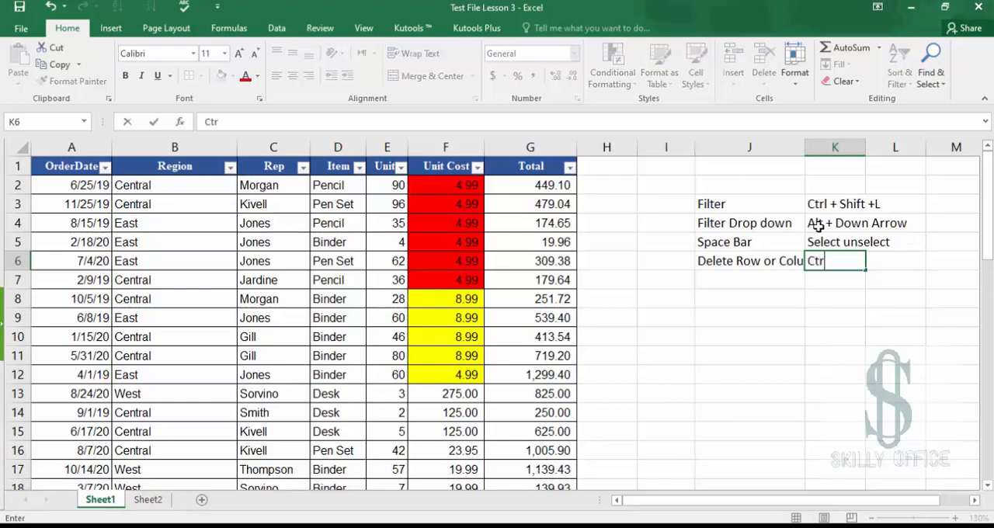
{"action": "type", "text": "l + -"}
{"action": "key", "text": "Return"}
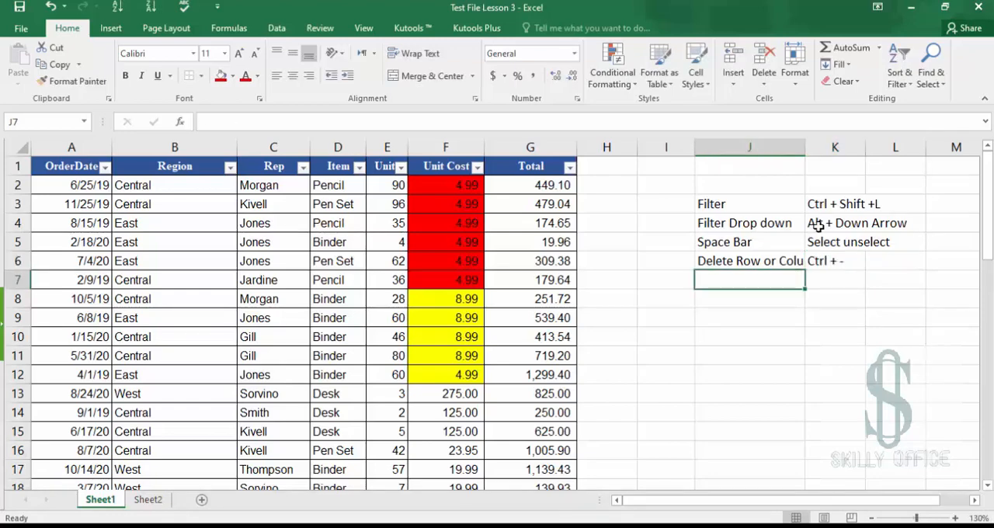
{"action": "left_click_drag", "start_coordinate": [806, 150], "coordinate": [809, 150]}
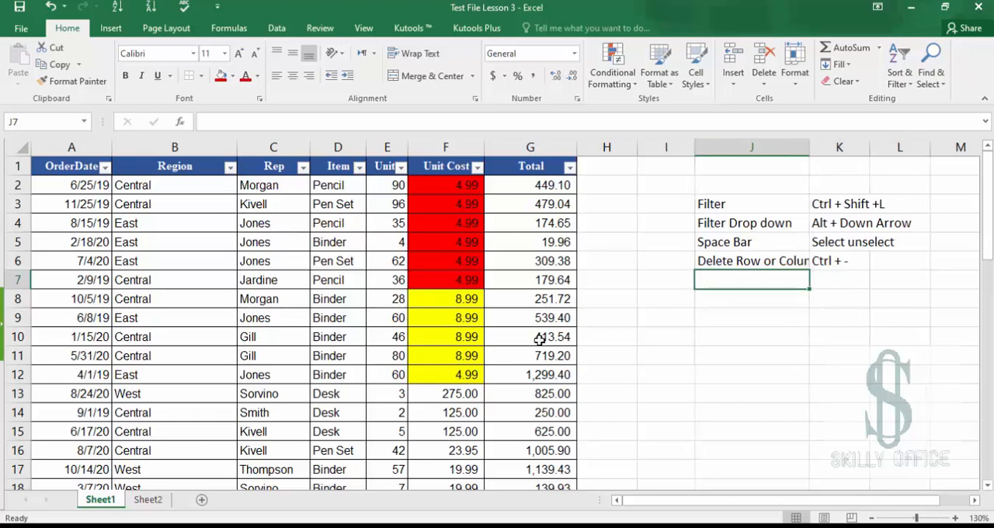
Insert a blank row above row 10 and a blank column before the Rep column of the table
{"action": "left_click", "coordinate": [19, 337]}
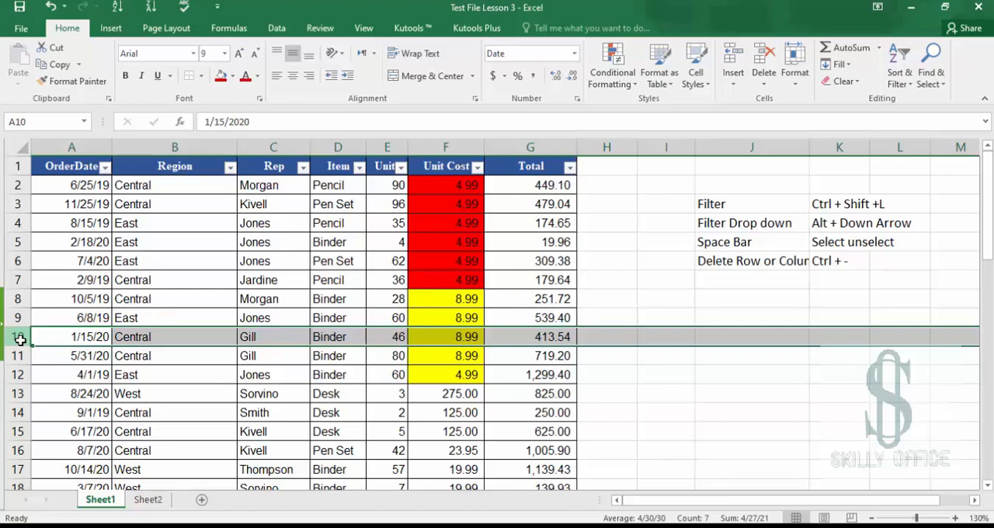
{"action": "key", "text": "ctrl+shift+plus"}
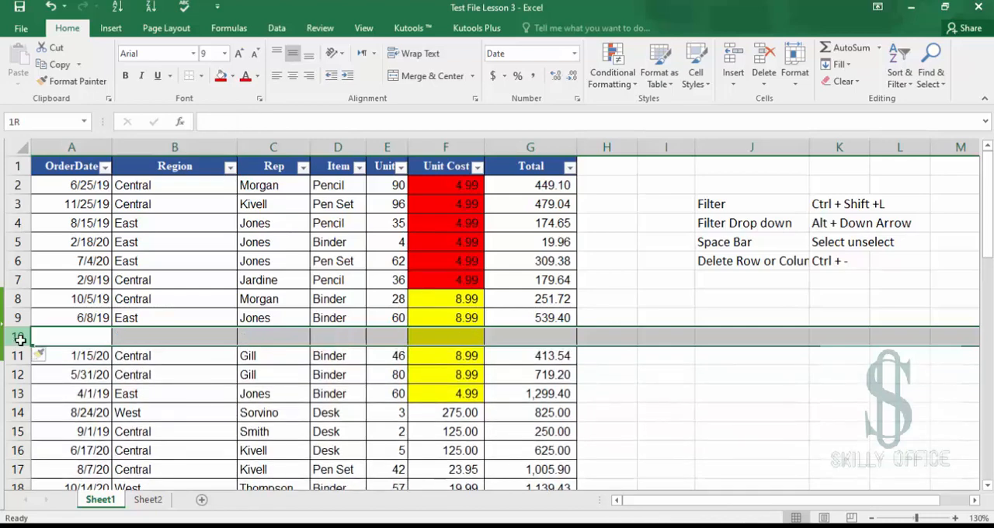
{"action": "left_click", "coordinate": [267, 148]}
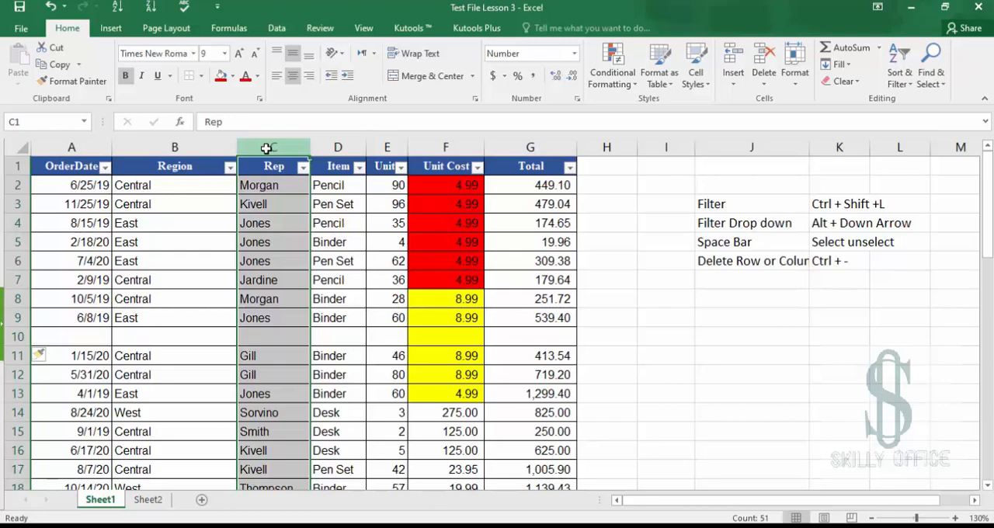
{"action": "key", "text": "ctrl+shift+plus"}
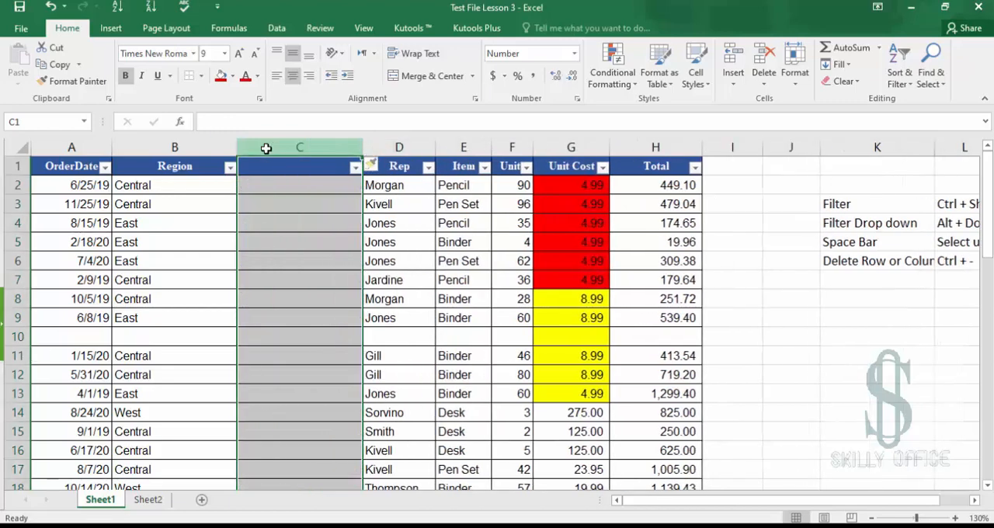
Enter "Add column or Row" in K7 with its shortcut "Ctrl + +" in L7
{"action": "scroll", "coordinate": [554, 353], "scroll_direction": "right", "scroll_amount": 3}
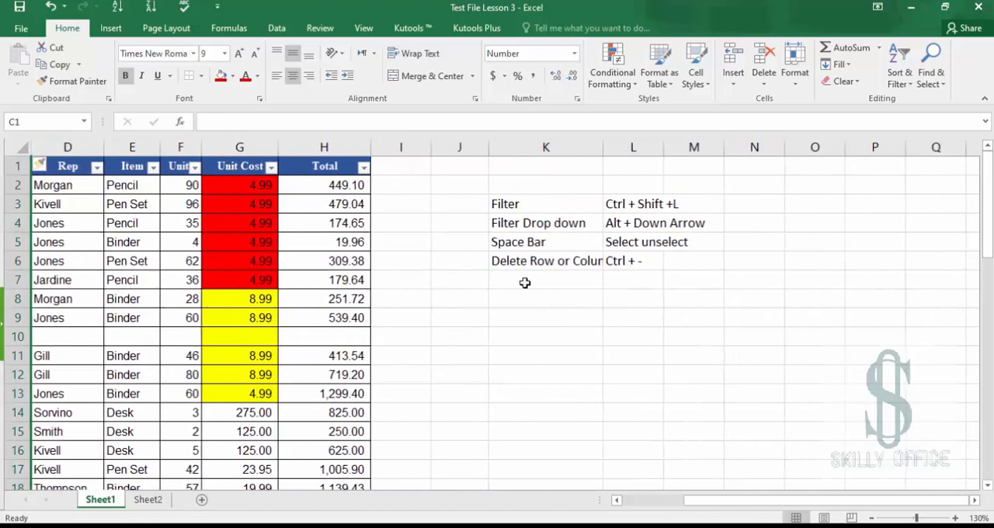
{"action": "left_click", "coordinate": [525, 282]}
{"action": "type", "text": "Add "}
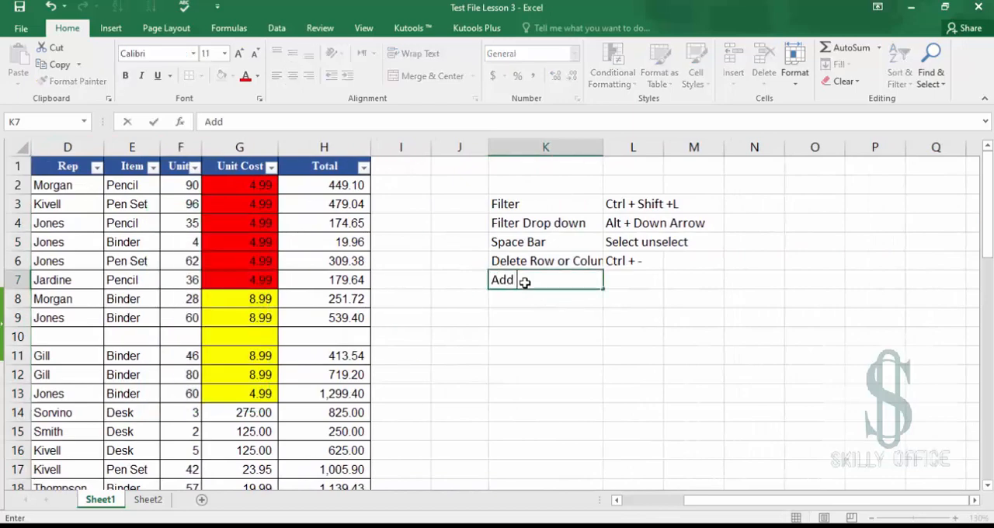
{"action": "type", "text": "colum"}
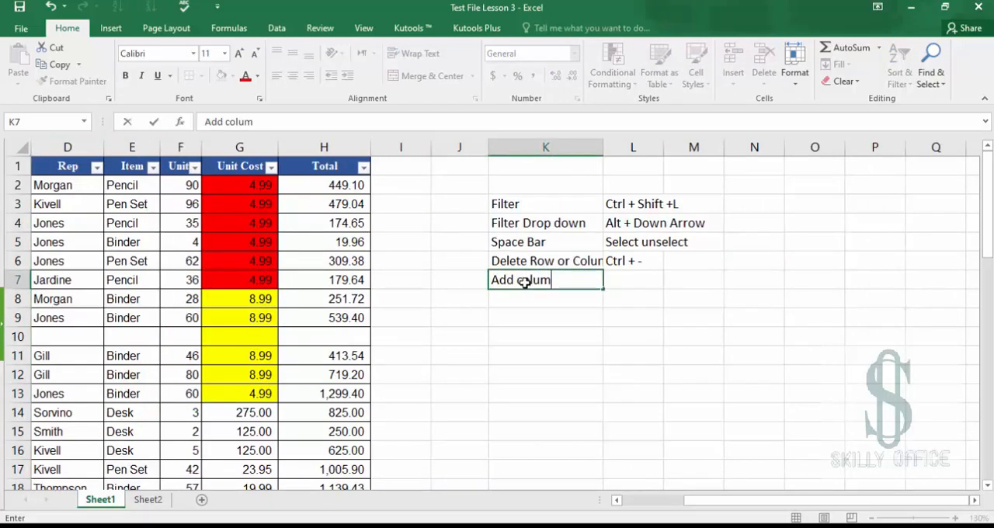
{"action": "type", "text": "n or Row"}
{"action": "key", "text": "Tab"}
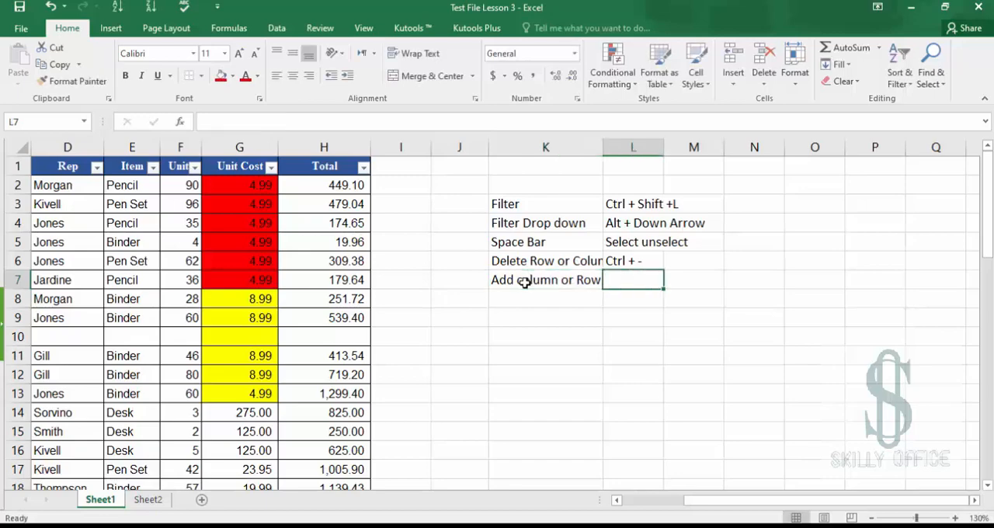
{"action": "type", "text": "Ctrl "}
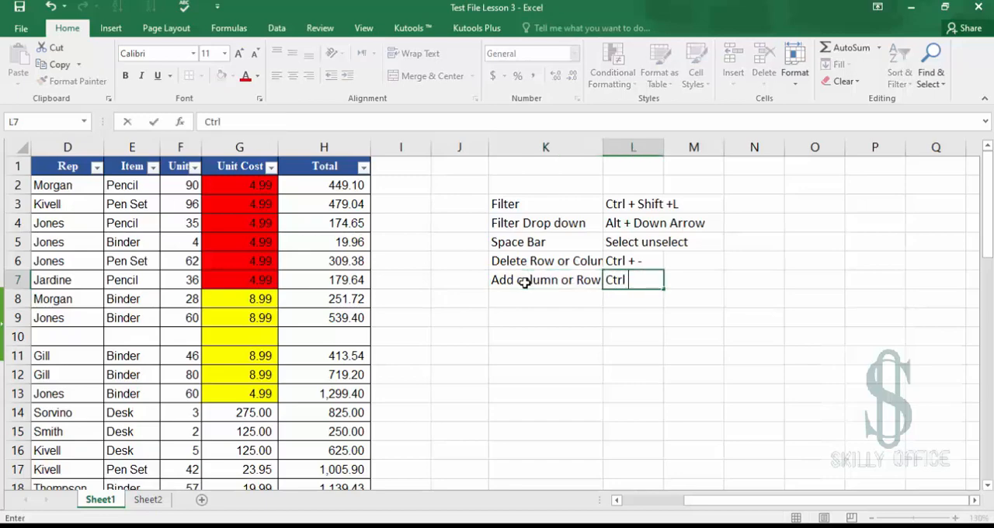
{"action": "type", "text": "+ +"}
{"action": "key", "text": "Return"}
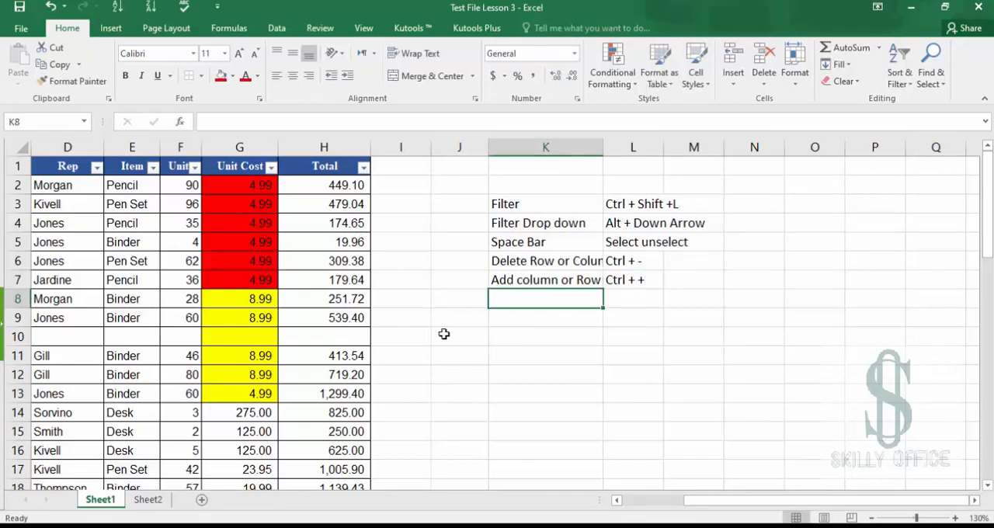
Save the workbook
{"action": "left_click_drag", "start_coordinate": [495, 204], "coordinate": [629, 275]}
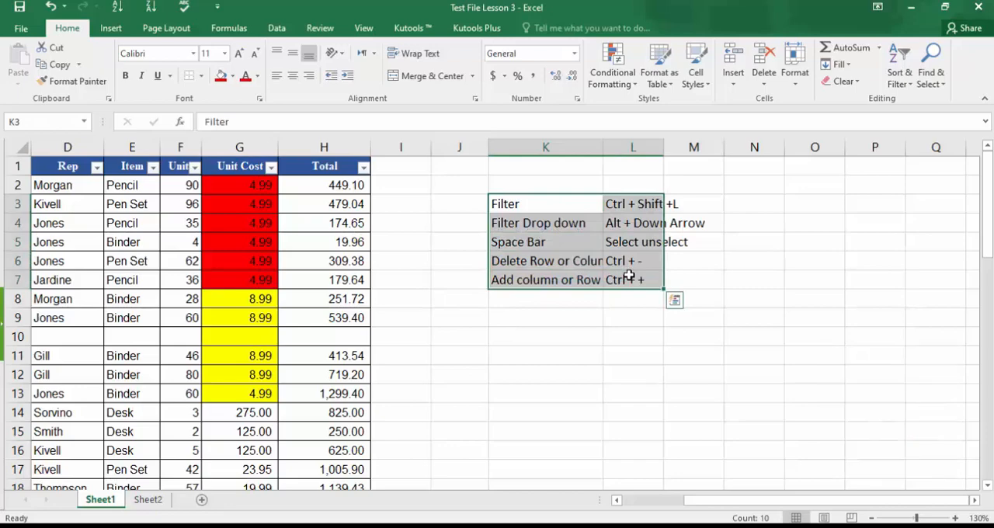
{"action": "left_click", "coordinate": [512, 186]}
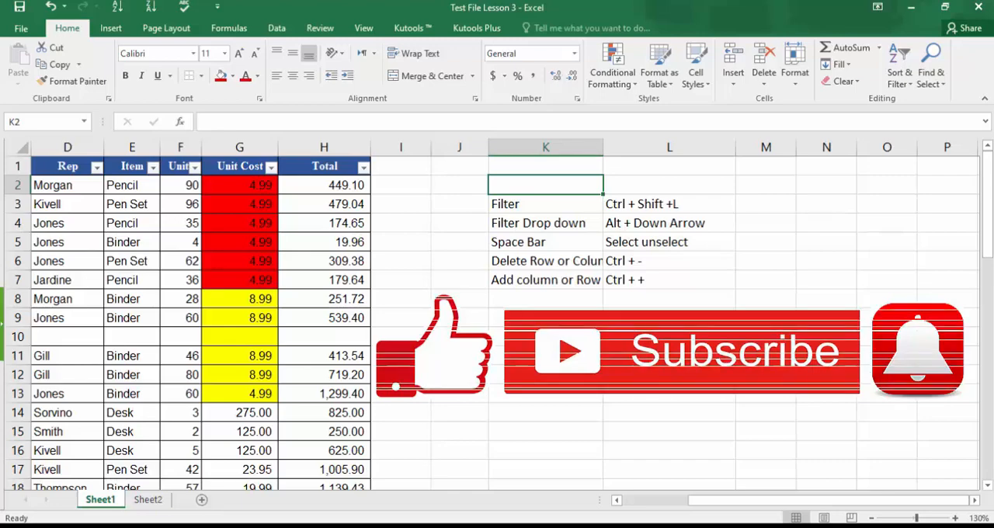
{"action": "key", "text": "ctrl+s"}
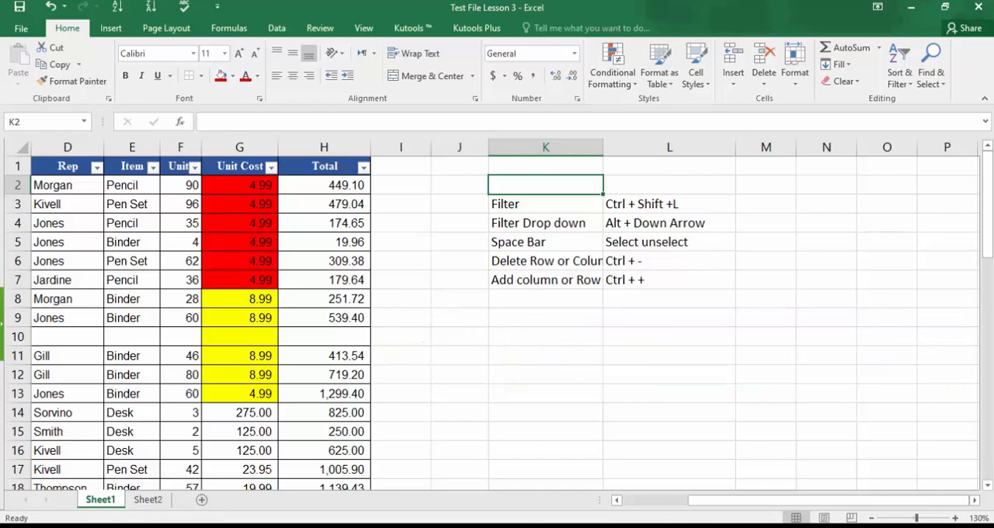